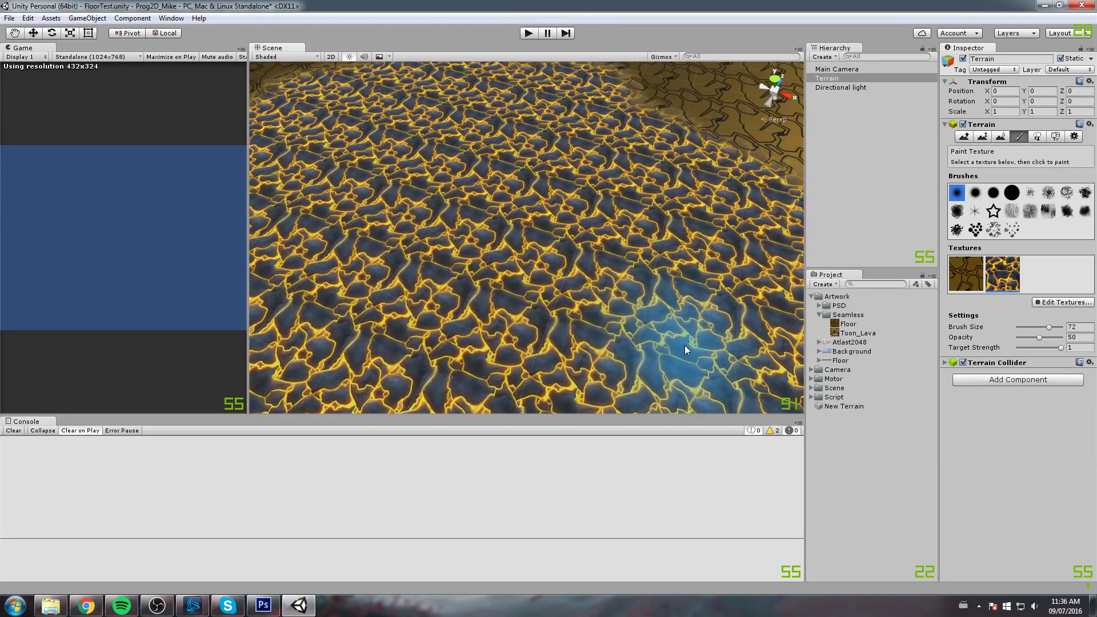
Step: Examine the floor and lava textures painted on the terrain, both close up and from a distance
scroll(684, 345, "down", 5)
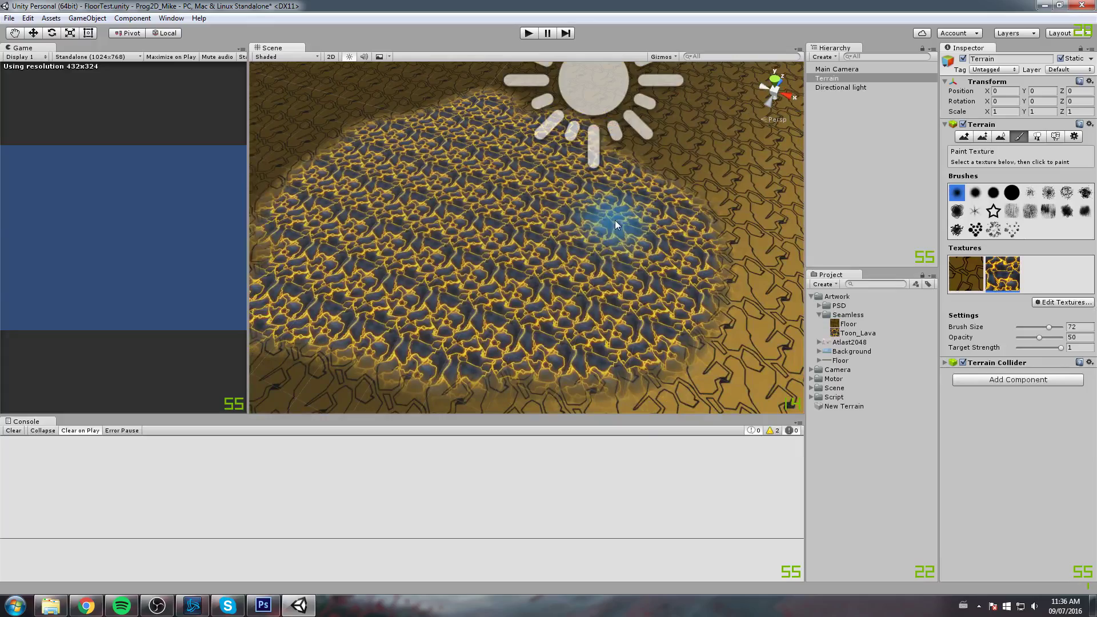
scroll(614, 221, "down", 10)
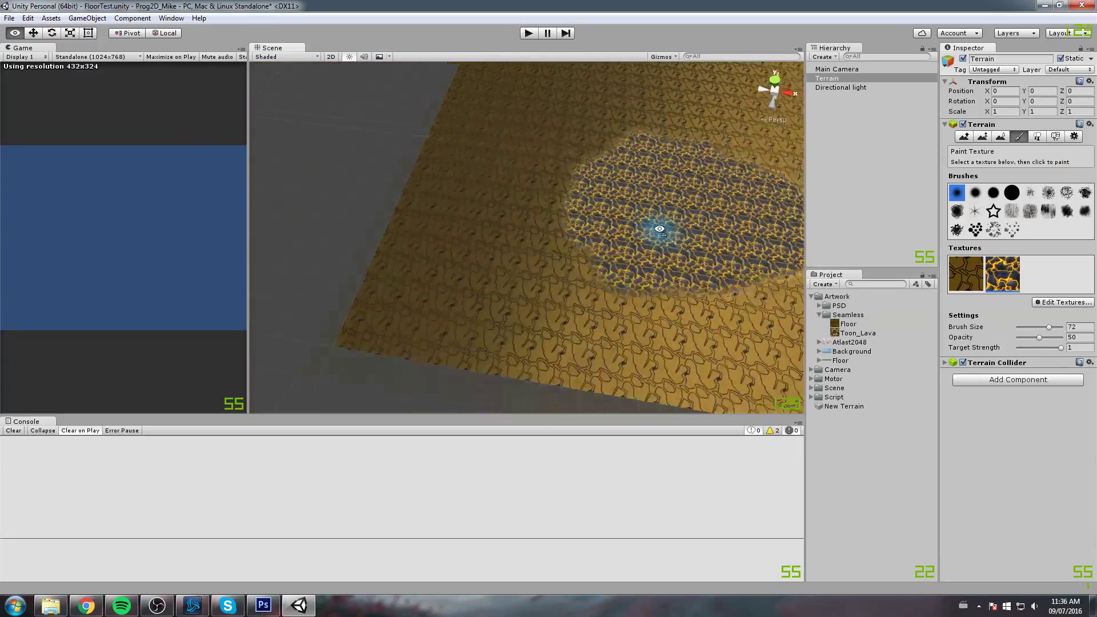
key("w")
left_click_drag(531, 258, 506, 216)
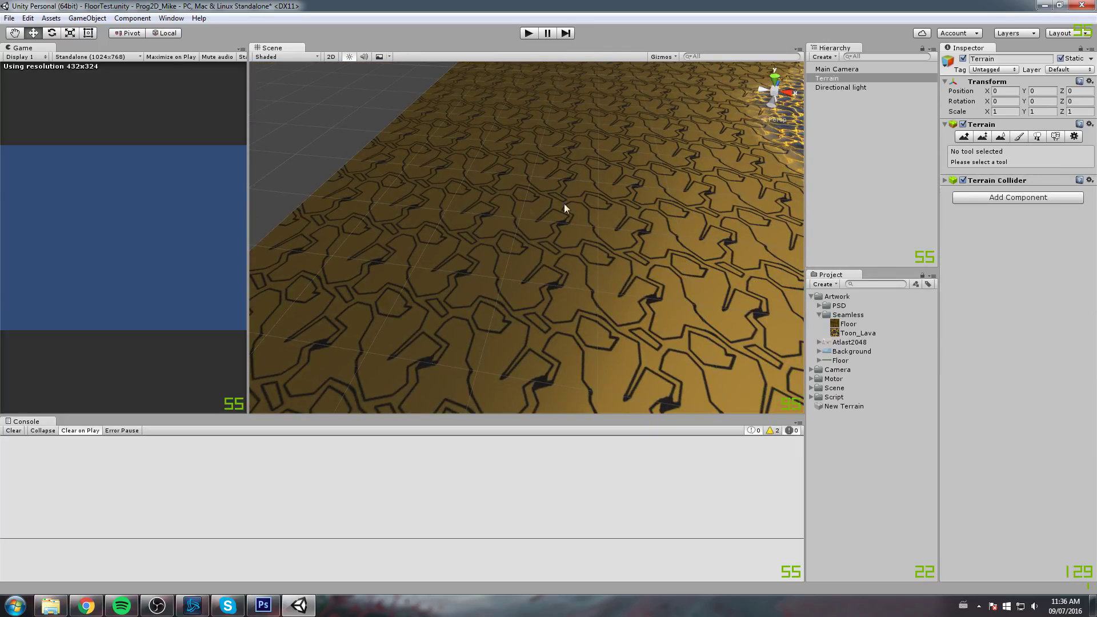
scroll(513, 249, "down", 8)
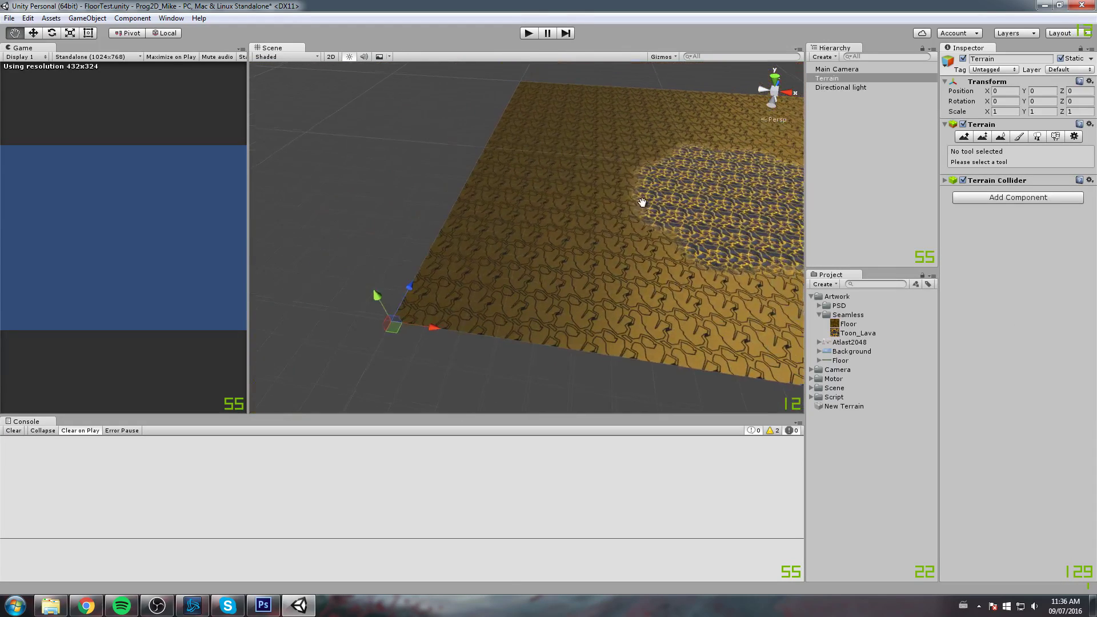
left_click_drag(642, 202, 507, 250)
left_click_drag(611, 250, 548, 192)
key("w")
scroll(557, 185, "up", 10)
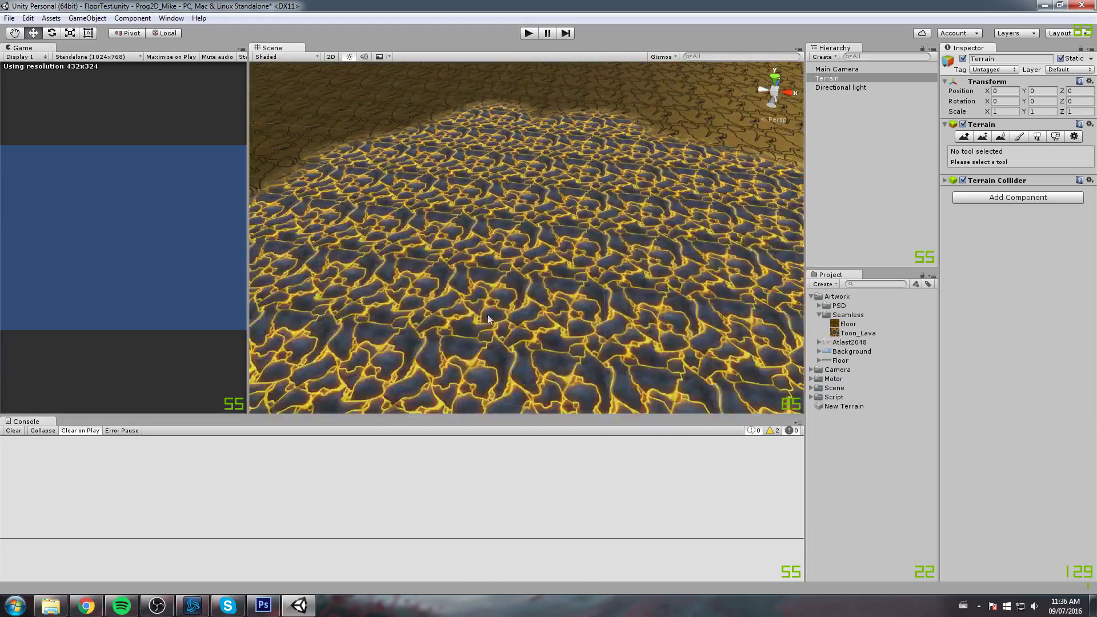
left_click_drag(489, 318, 563, 281)
scroll(595, 152, "down", 6)
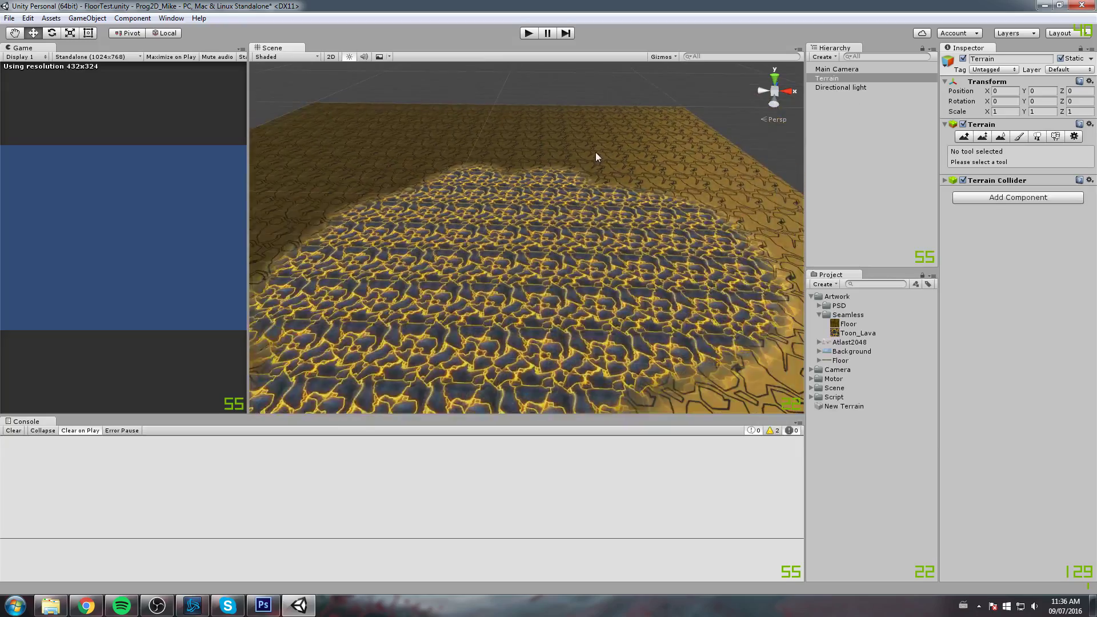
left_click_drag(588, 159, 556, 224)
scroll(555, 225, "up", 8)
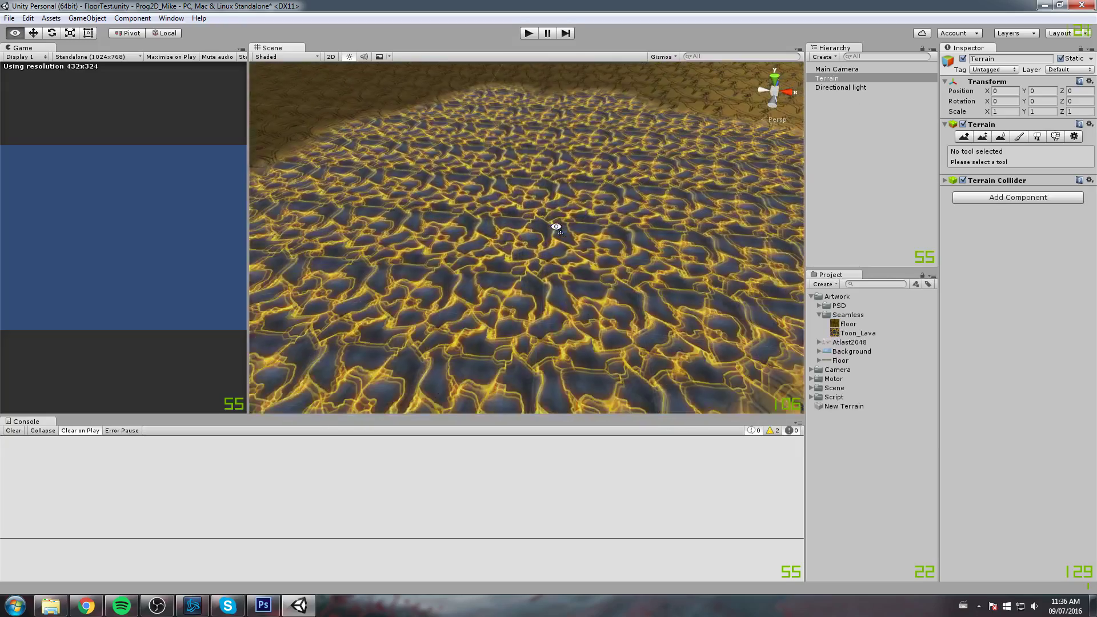
scroll(551, 228, "down", 8)
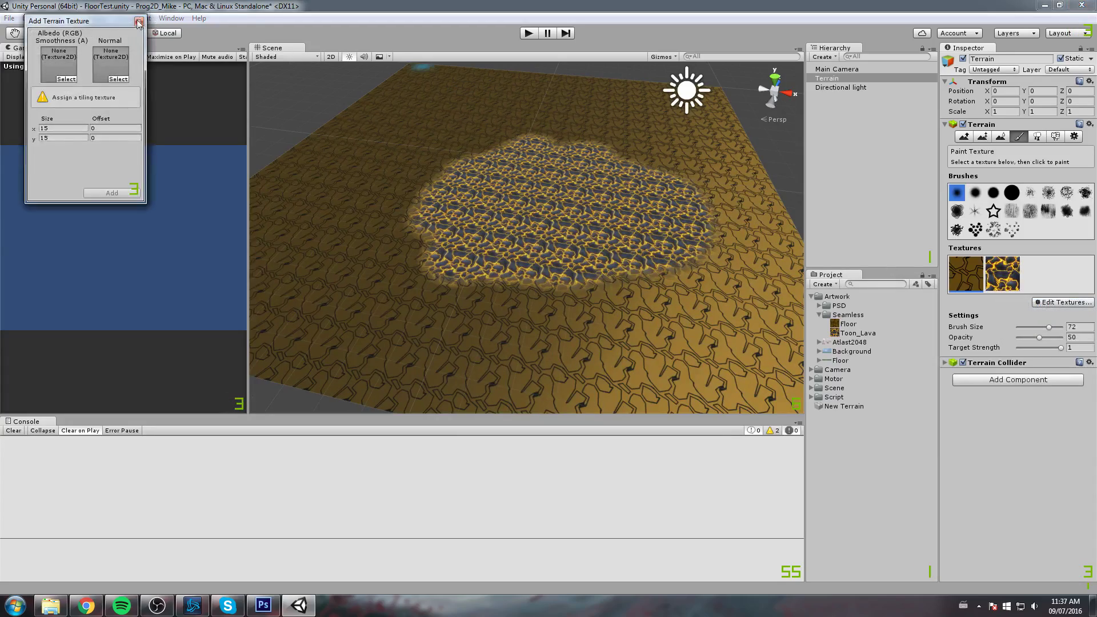
left_click(139, 23)
scroll(273, 109, "down", 5)
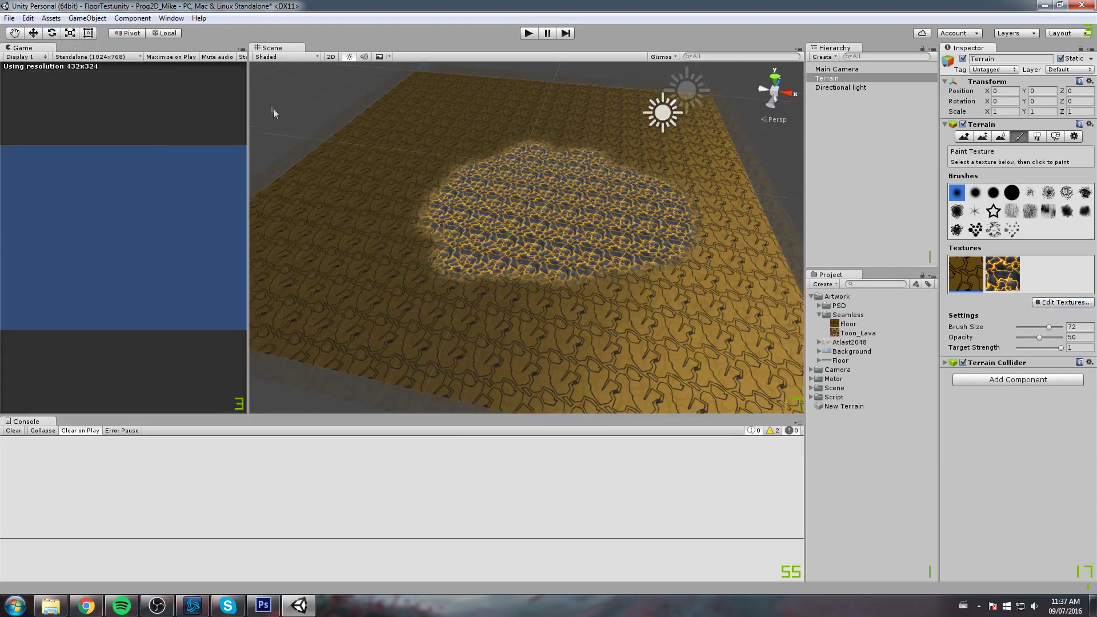
left_click_drag(352, 152, 424, 244)
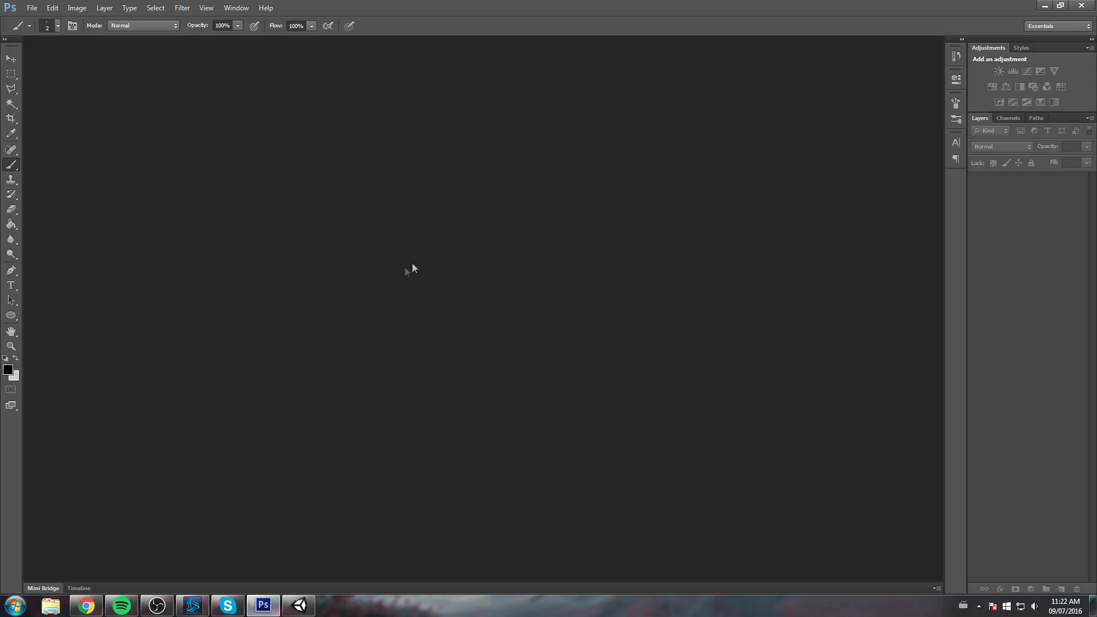
Step: Create a new document 512 by 512 pixels
left_click(32, 7)
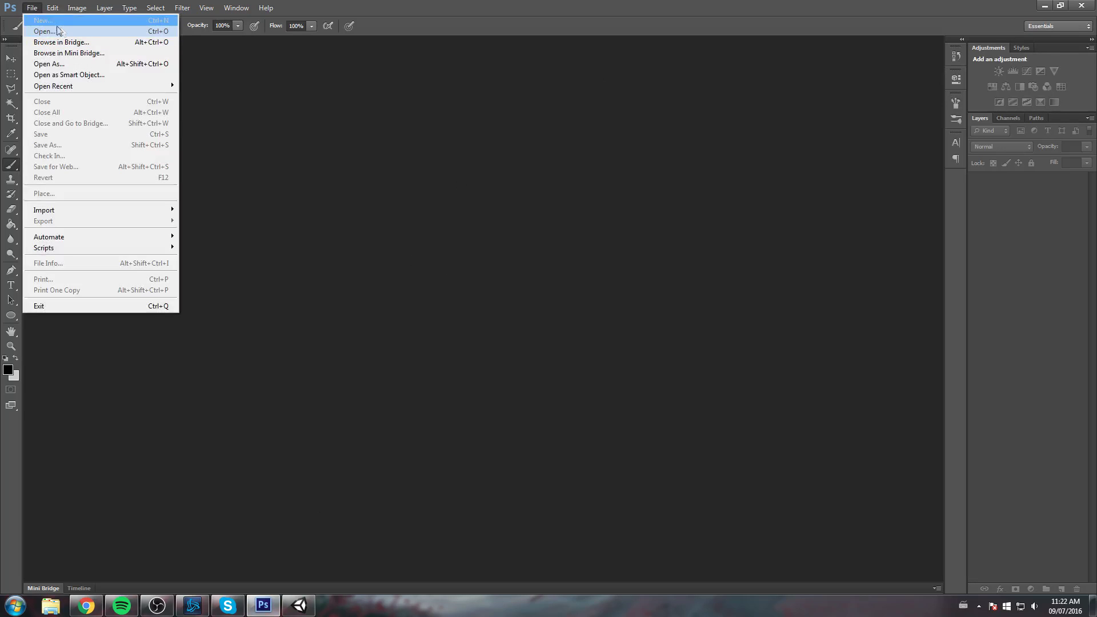
left_click(40, 26)
key("Tab")
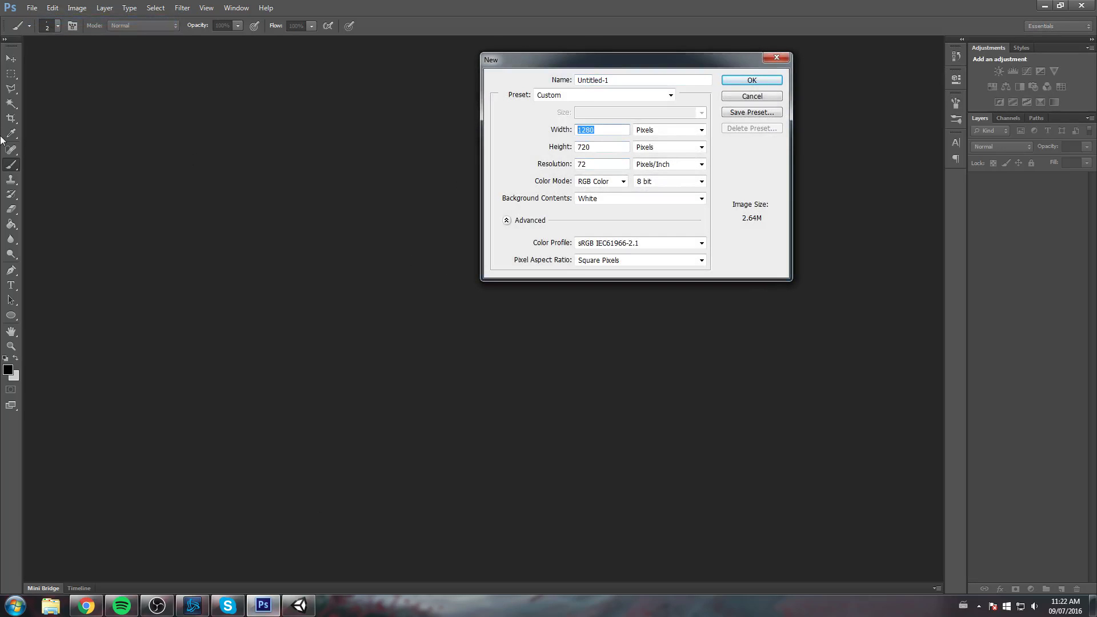
type("412")
key("Tab")
key("Tab")
type("512")
key("Return")
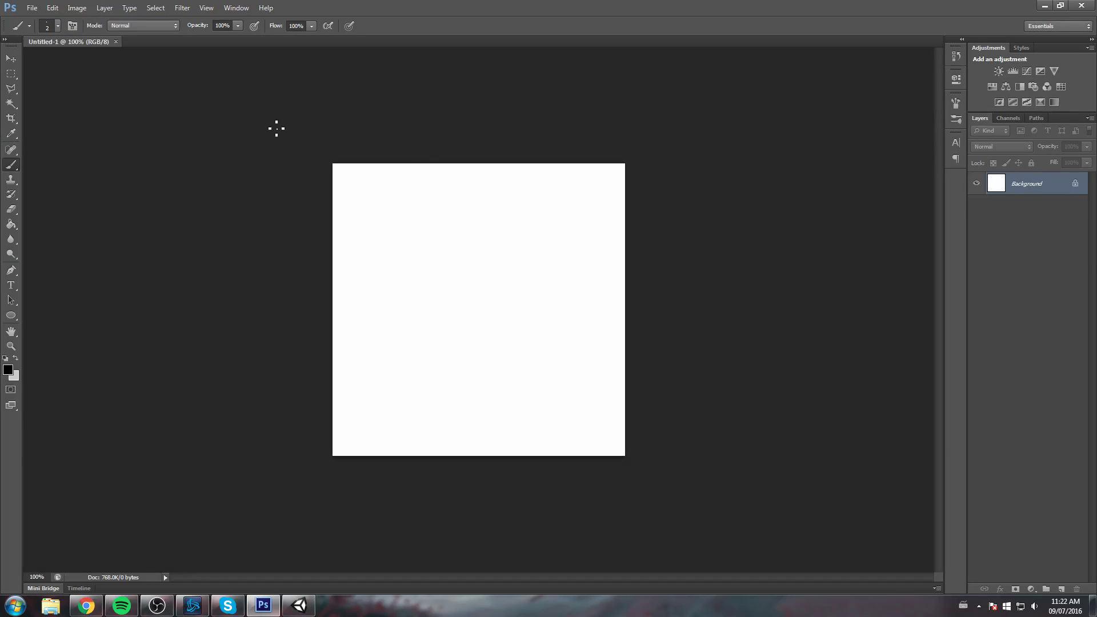
Step: Add a new empty layer and delete the white Background layer
scroll(360, 280, "up", 6)
scroll(362, 280, "down", 5)
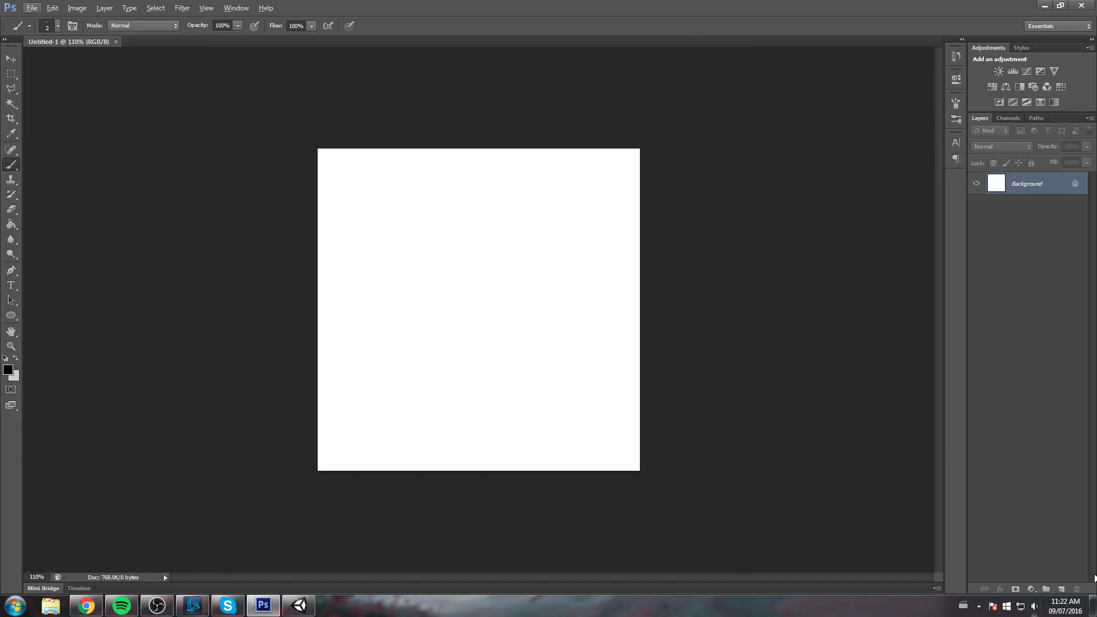
left_click(1062, 590)
left_click(1044, 202)
key("Delete")
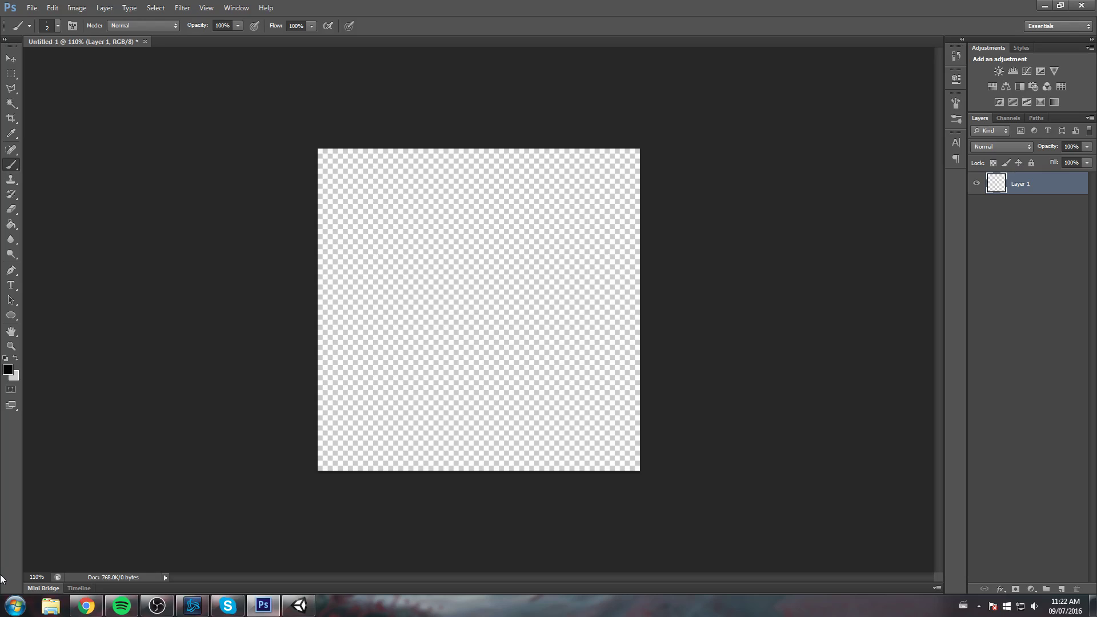
Step: Fill the empty layer with dark brown (#614710) using the Paint Bucket tool
key("g")
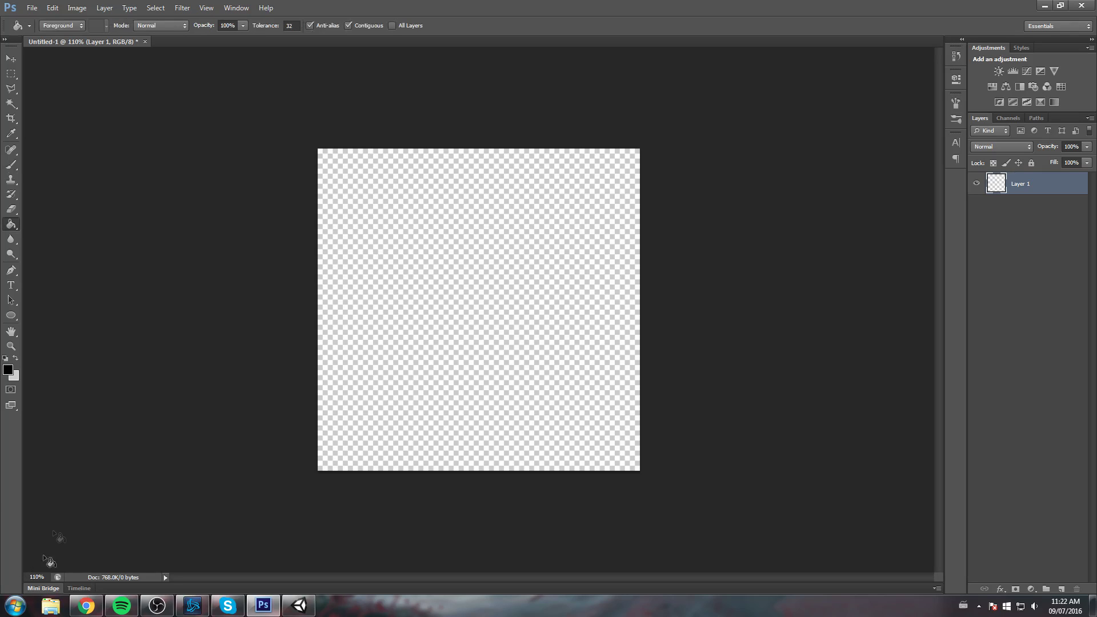
left_click(8, 370)
left_click_drag(723, 323, 769, 393)
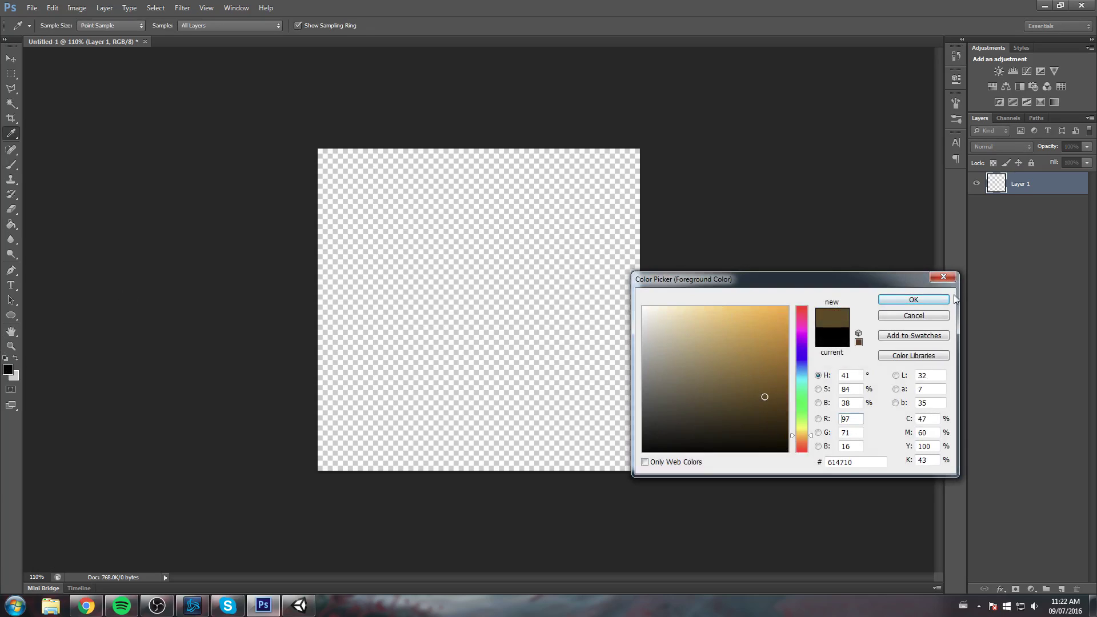
left_click(913, 299)
left_click(517, 355)
scroll(593, 313, "up", 3)
scroll(592, 314, "down", 3)
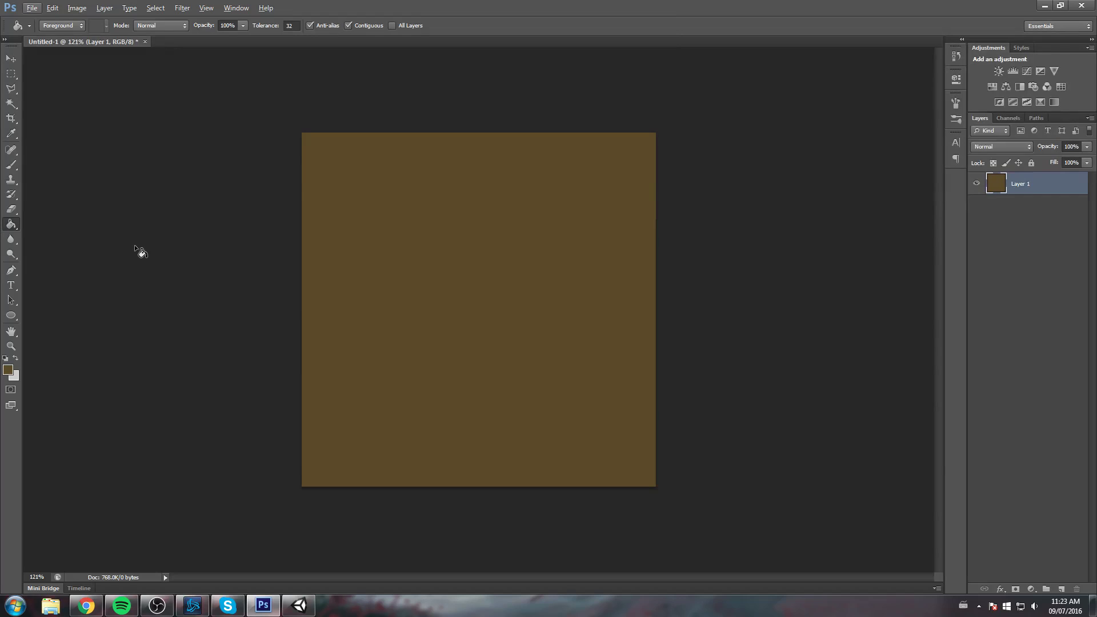
Step: Marquee-select a narrow strip along the canvas's left edge and another along its right edge, and deselect
key("m")
mouse_move(220, 114)
left_mouse_down()
mouse_move(333, 276)
mouse_move(308, 539)
left_mouse_up()
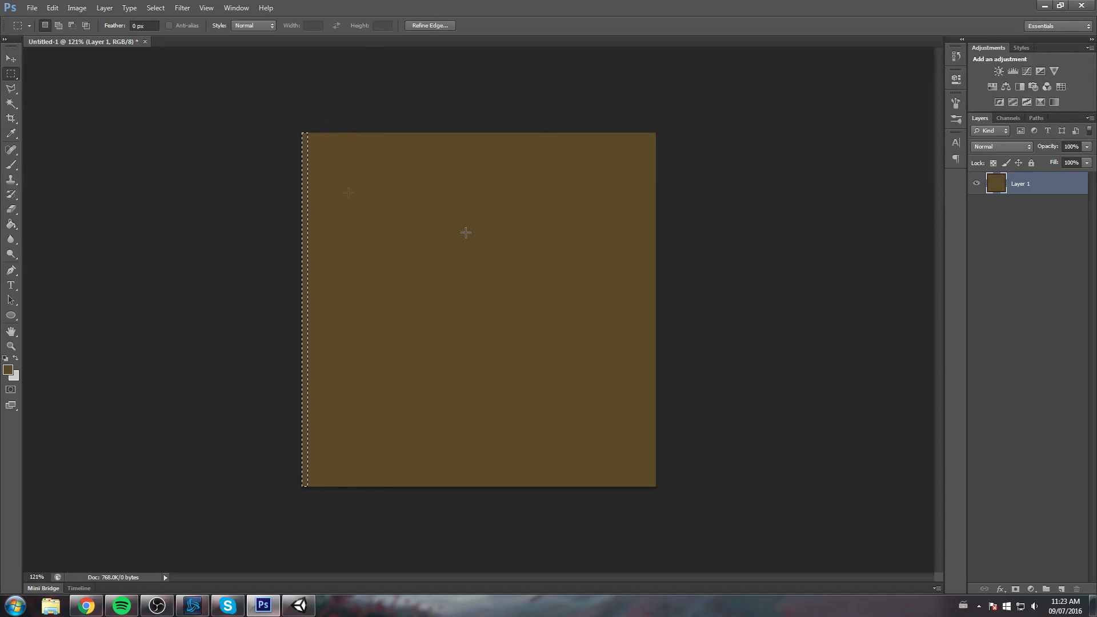
left_click_drag(652, 99, 813, 559)
left_click(761, 440)
Step: Add a new layer above the brown fill and set the Brush tool's foreground colour to black
left_click(1061, 589)
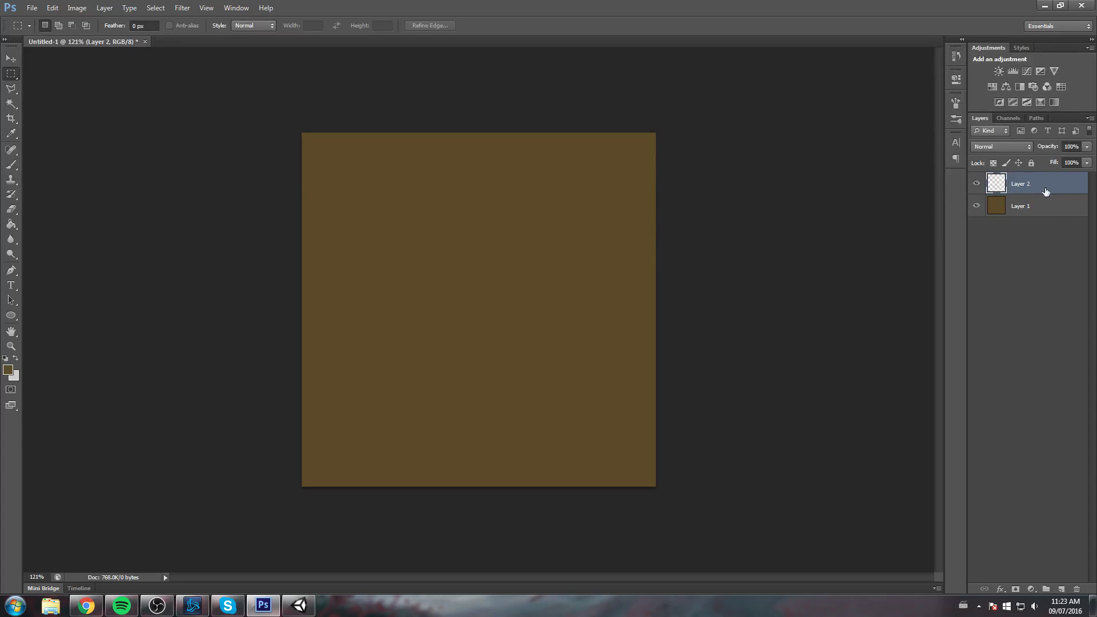
key("b")
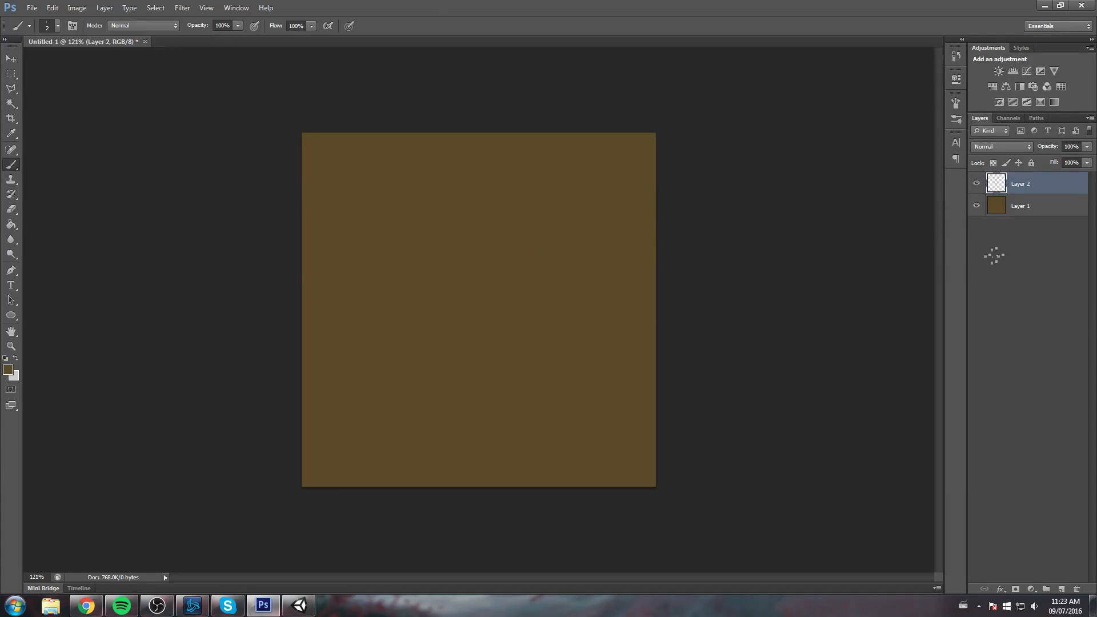
left_click(8, 371)
left_click_drag(766, 392, 844, 489)
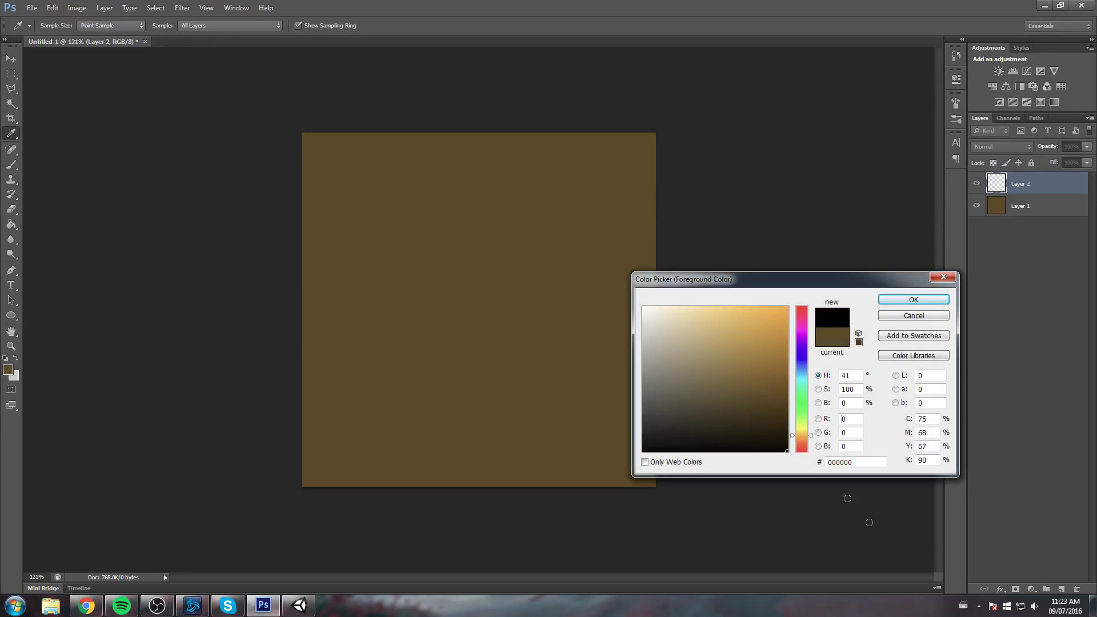
left_click(911, 299)
Step: Try test strokes across the canvas with the 2 px brush and a 5 px bristle brush, undoing both
mouse_move(274, 284)
left_mouse_down()
mouse_move(607, 488)
mouse_move(657, 485)
left_mouse_up()
key("ctrl+z")
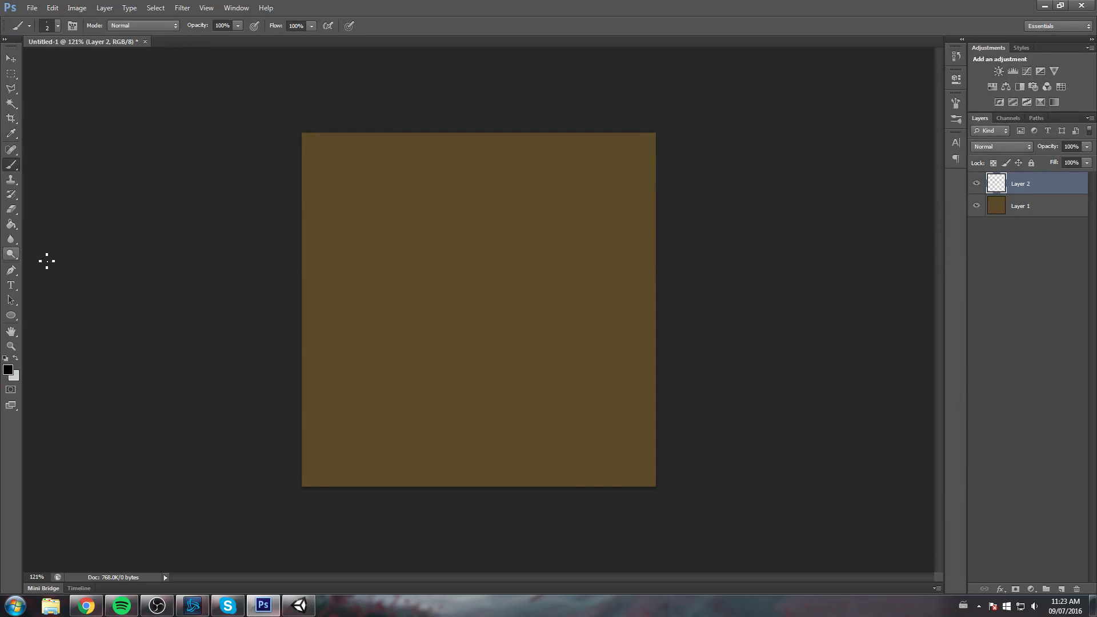
left_click(49, 25)
left_click(107, 48)
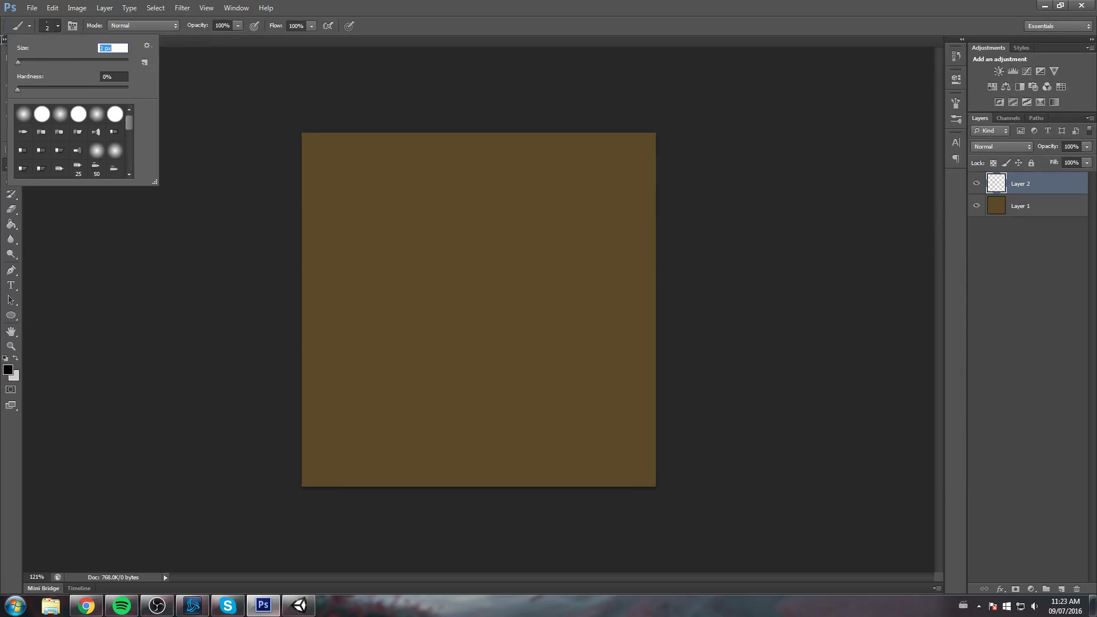
left_click(59, 132)
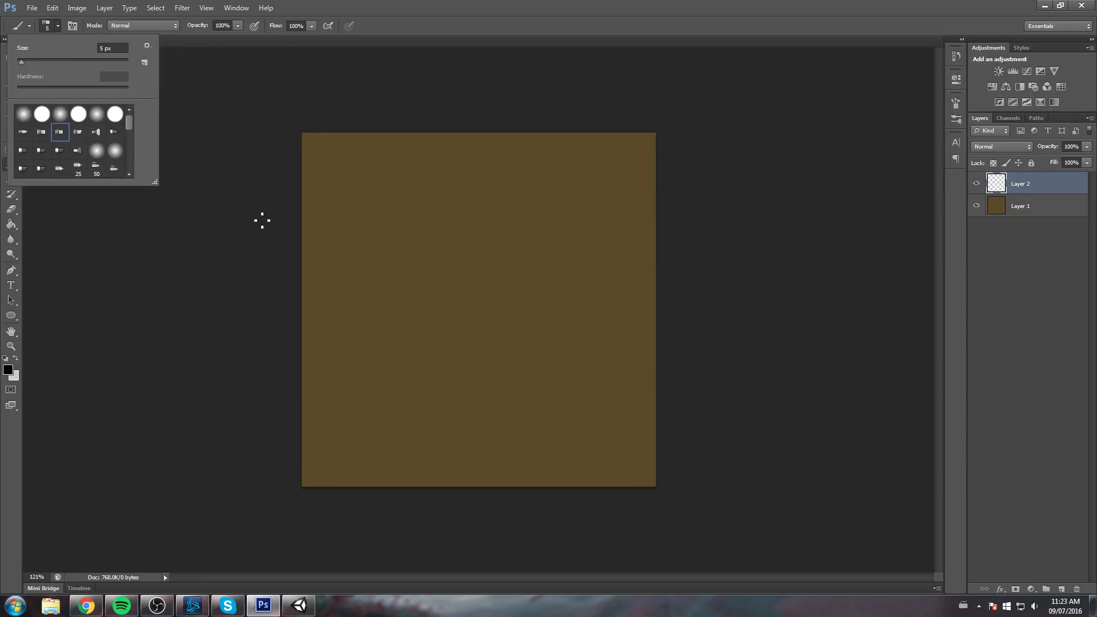
mouse_move(264, 222)
left_mouse_down()
mouse_move(344, 390)
mouse_move(574, 394)
left_mouse_up()
key("ctrl+z")
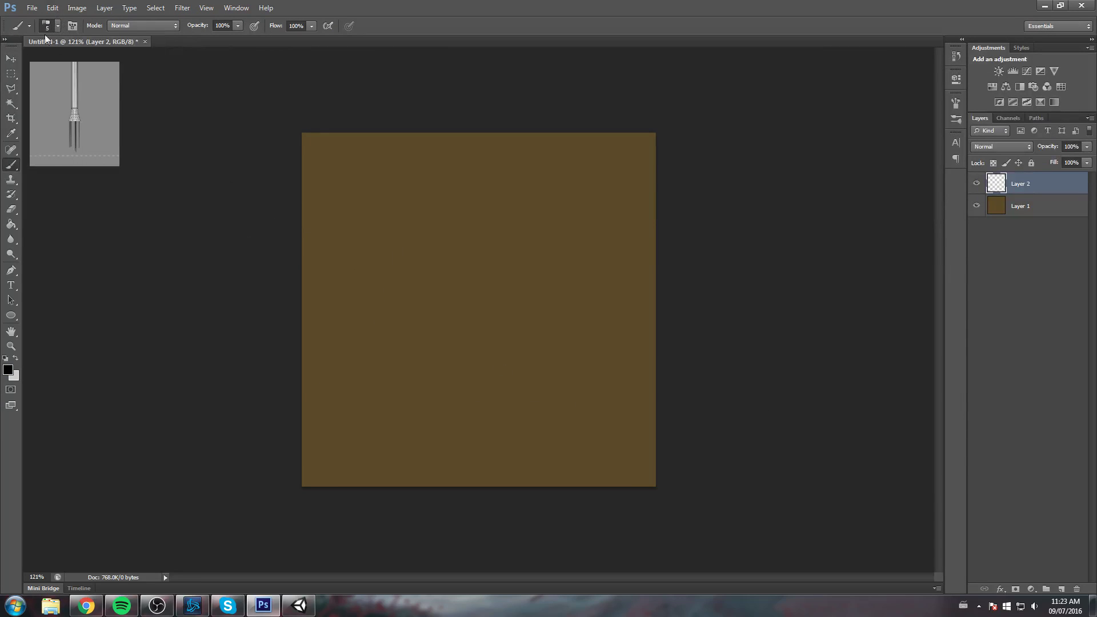
Step: Set the Brush tool to a soft round brush with a size of 13 px
left_click(23, 166)
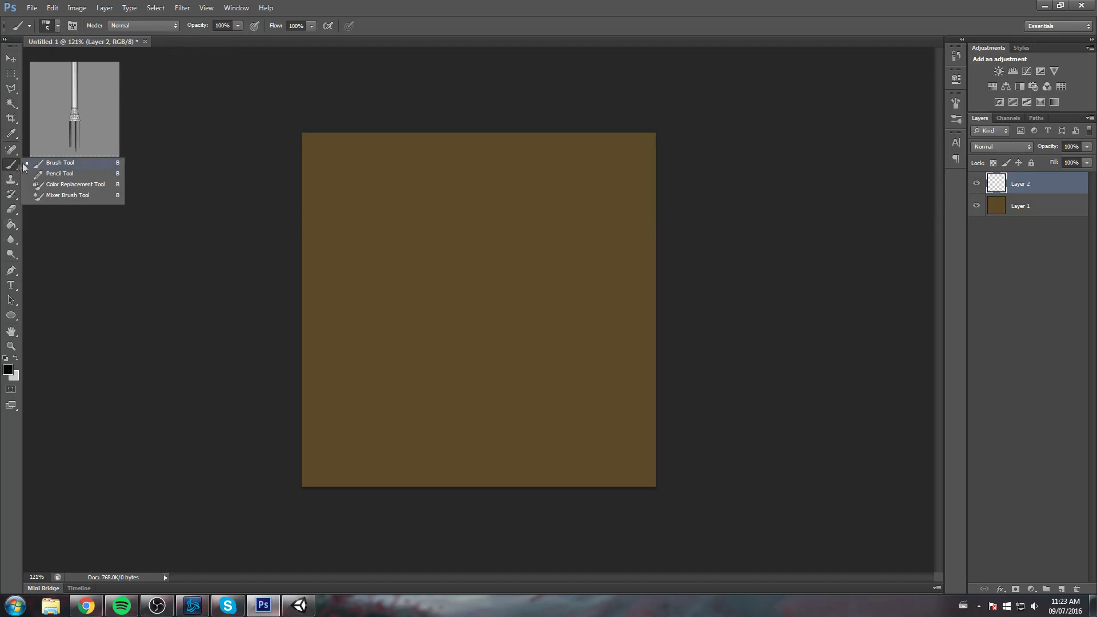
left_click(61, 164)
left_click(49, 26)
left_click(59, 113)
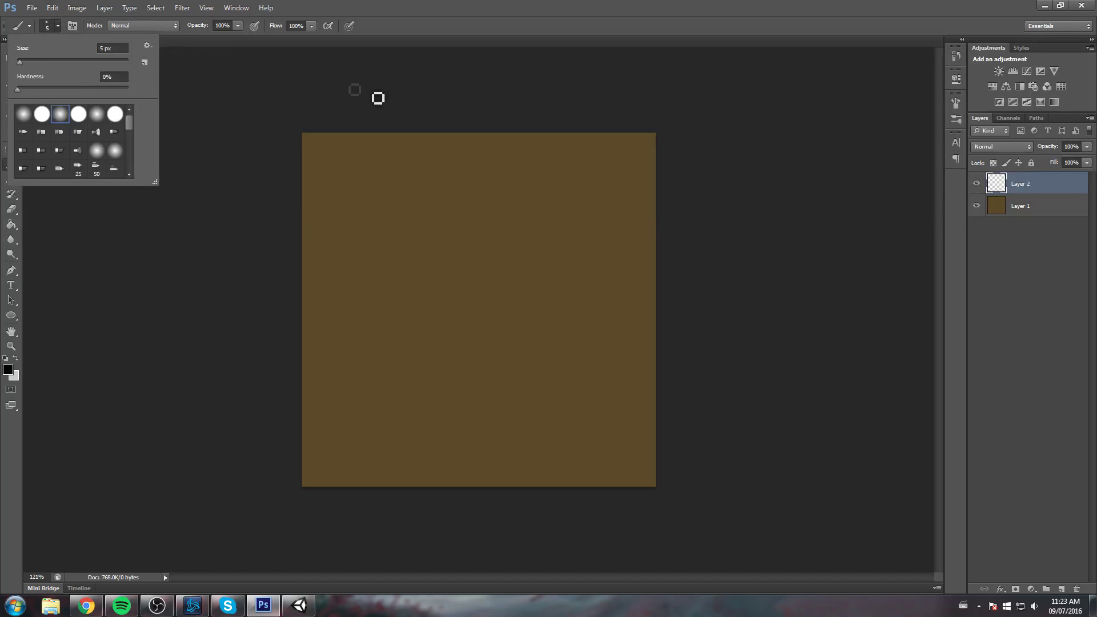
left_click(360, 94)
left_click(57, 26)
left_click(33, 62)
left_click(170, 313)
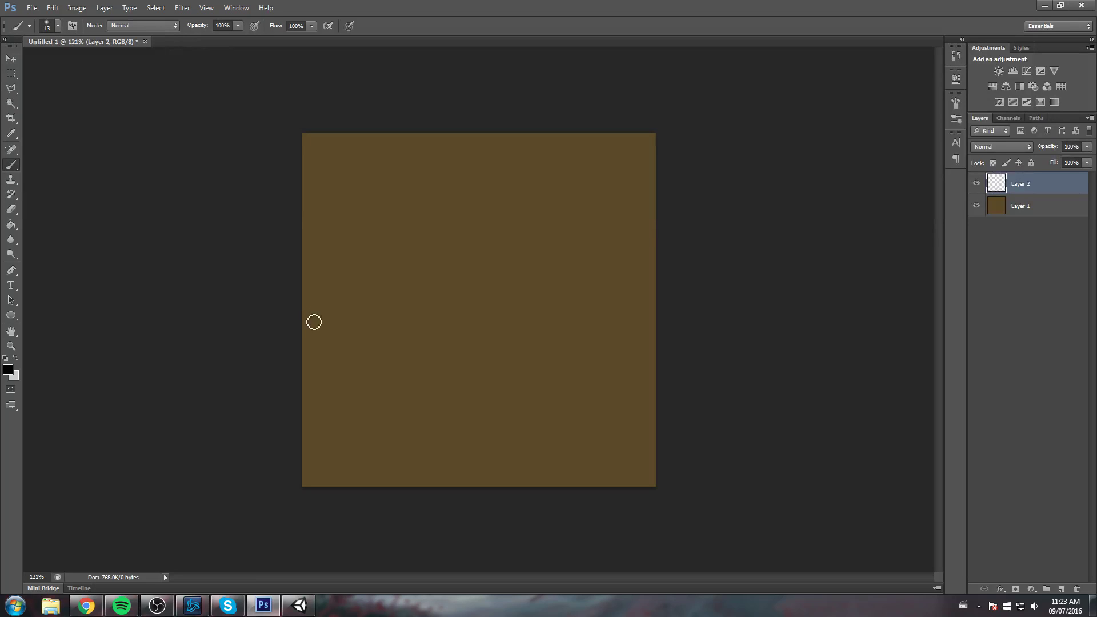
Step: Try a few short black strokes near the canvas's left edge, undoing each one
left_click_drag(314, 320, 448, 293)
key("ctrl+z")
left_click_drag(295, 216, 361, 265)
key("ctrl+z")
left_click_drag(290, 212, 340, 253)
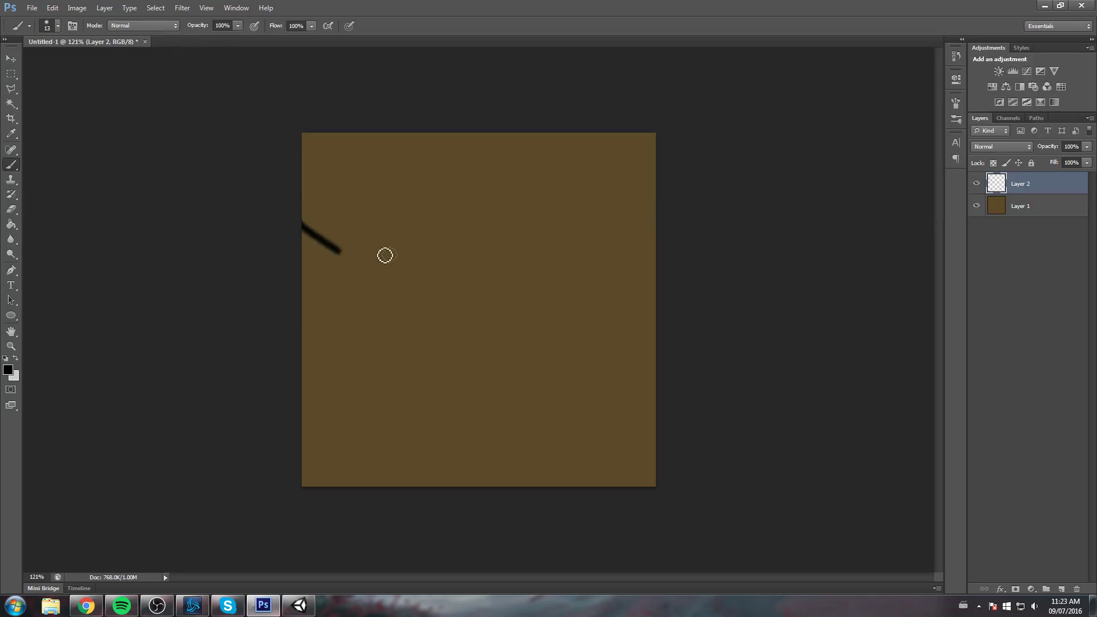
key("ctrl+z")
Step: Draw a black crack line of straight connected segments from the canvas's upper left edge to the middle of its top edge
left_click(368, 264, "shift")
left_click(439, 237, "shift")
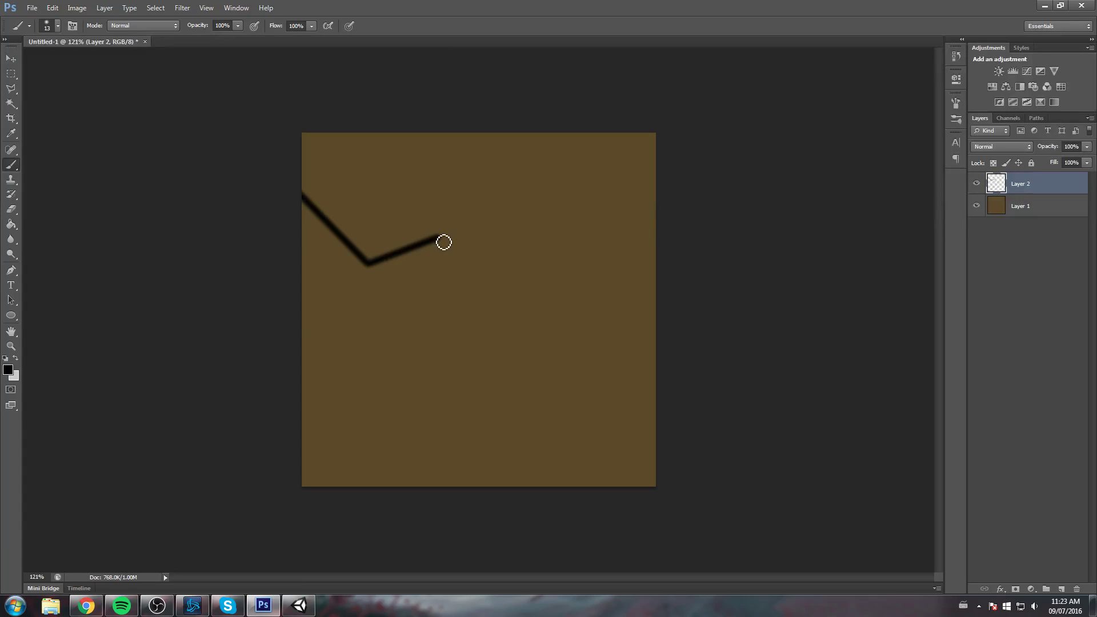
left_click(466, 199, "shift")
left_click(450, 160, "shift")
left_click(474, 132, "shift")
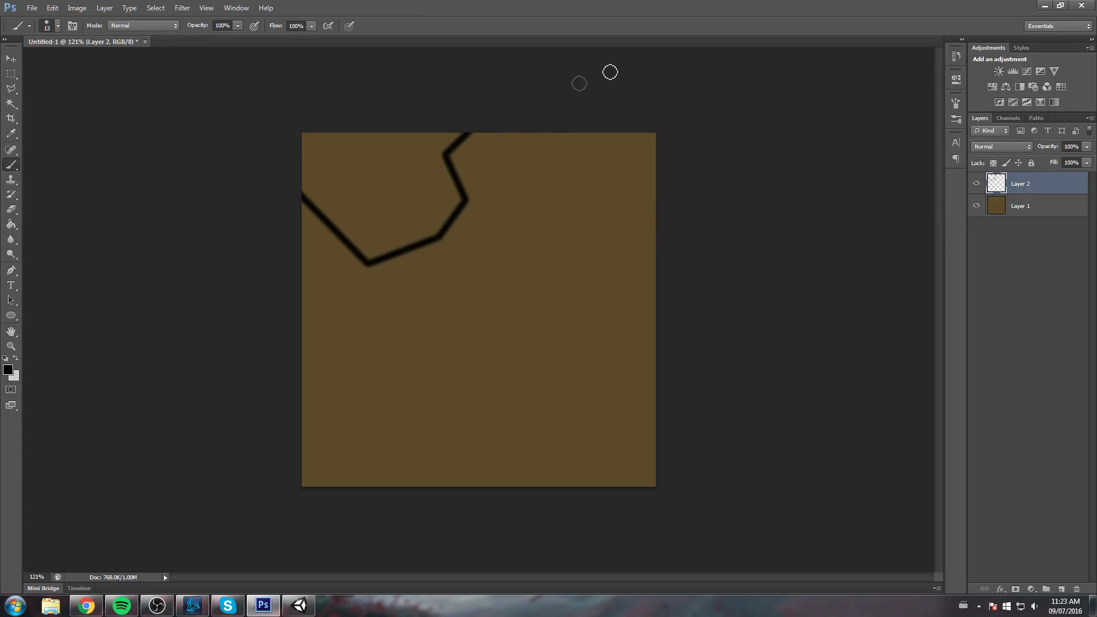
Step: Draw a second jagged crack line from the top edge, just right of the first, down and across to the right edge
left_click(498, 133)
left_click(471, 153, "shift")
left_click(495, 191, "shift")
left_click(469, 264, "shift")
left_click(509, 289, "shift")
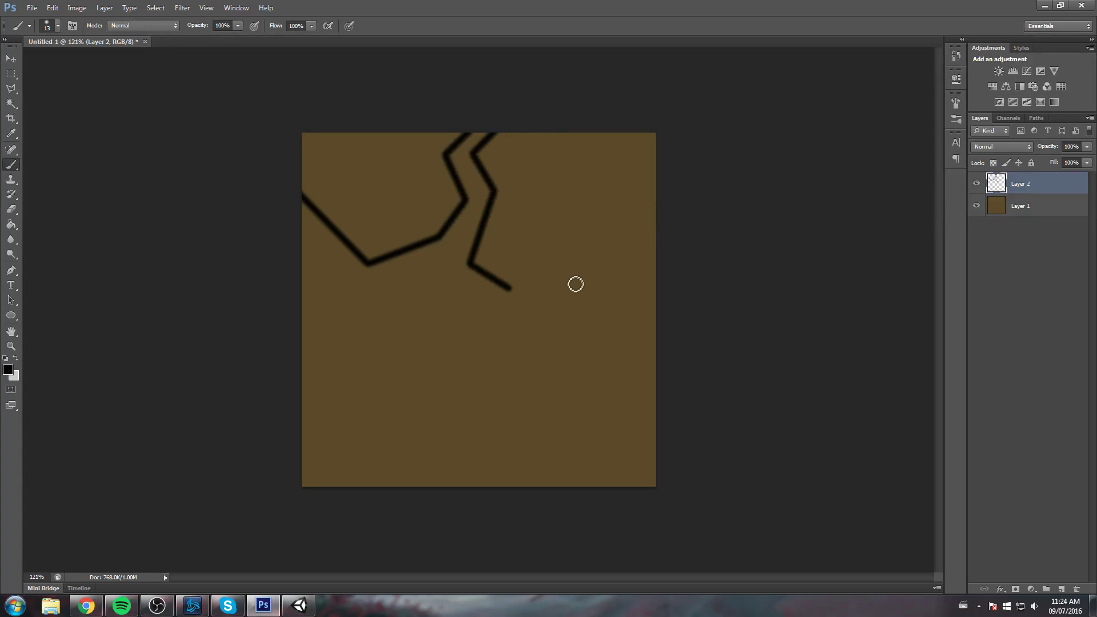
left_click(571, 271, "shift")
left_click(590, 223, "shift")
left_click(668, 237, "shift")
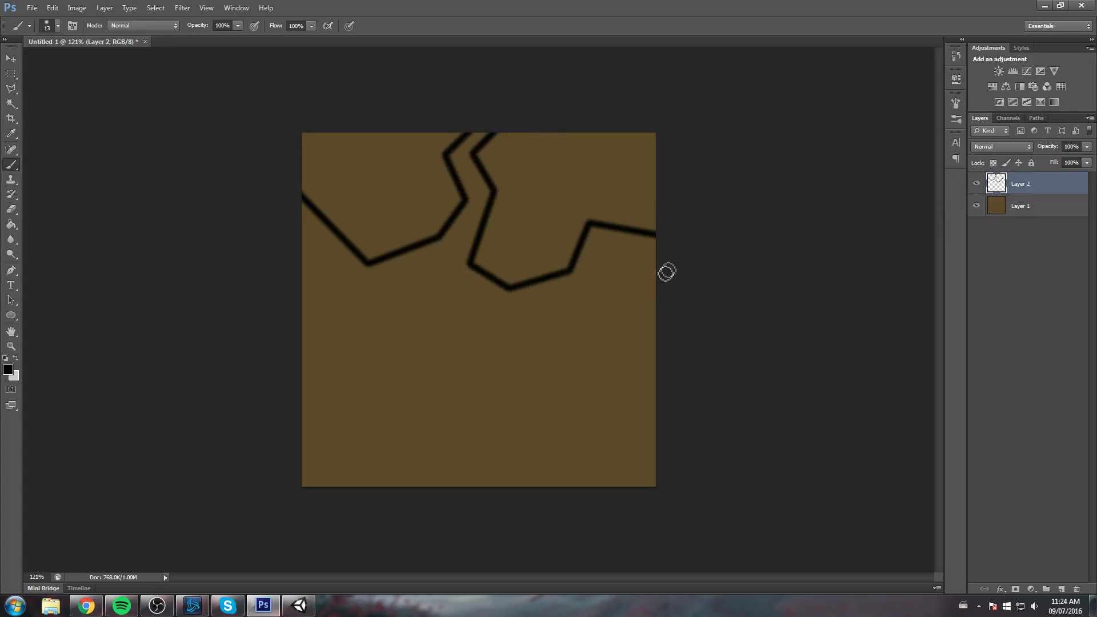
Step: Draw a crack line from the right edge, just below the second line, inward, down and back out to the right edge
left_click(672, 266)
left_click(602, 246, "shift")
left_click(587, 309, "shift")
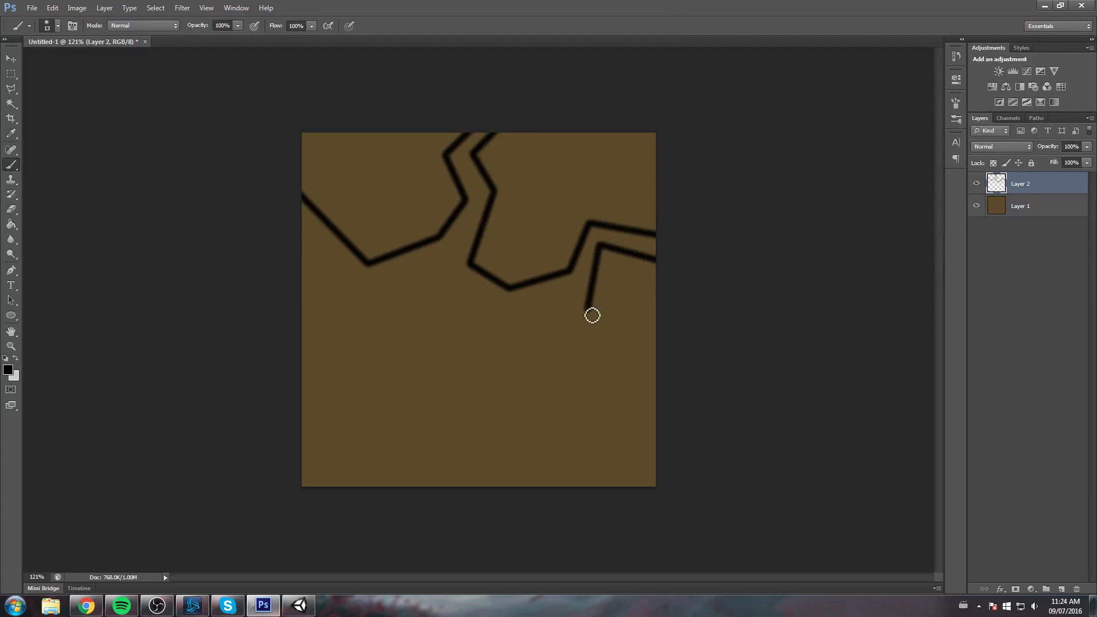
left_click(620, 352, "shift")
left_click(669, 355, "shift")
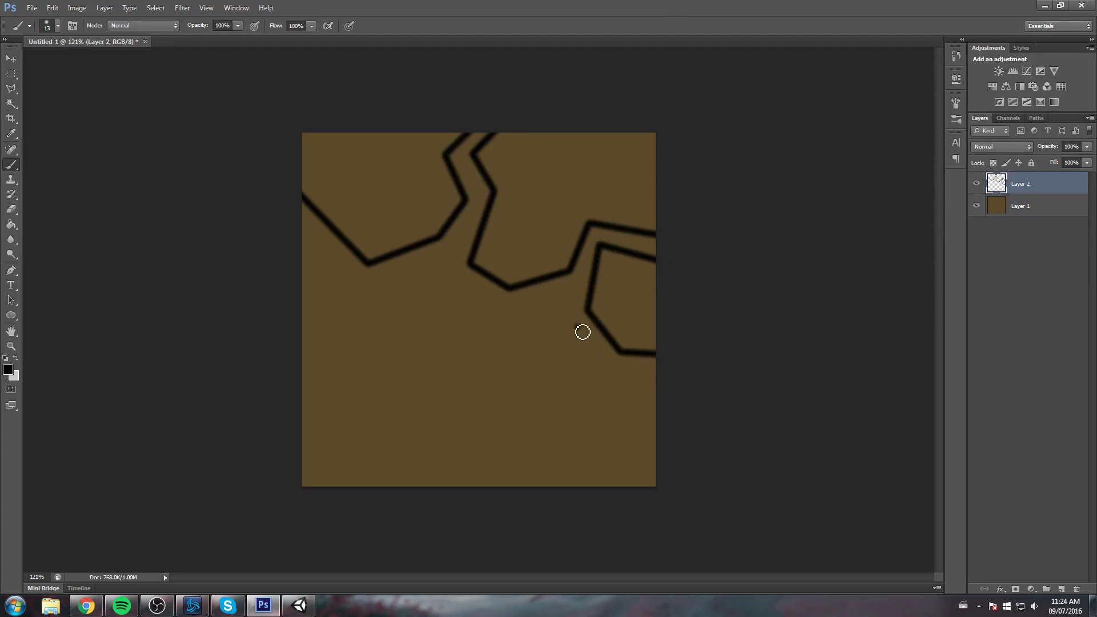
Step: Draw a crack line from just below the right-edge slab down to the bottom edge near the lower right corner
left_click(576, 327)
left_click(612, 372, "shift")
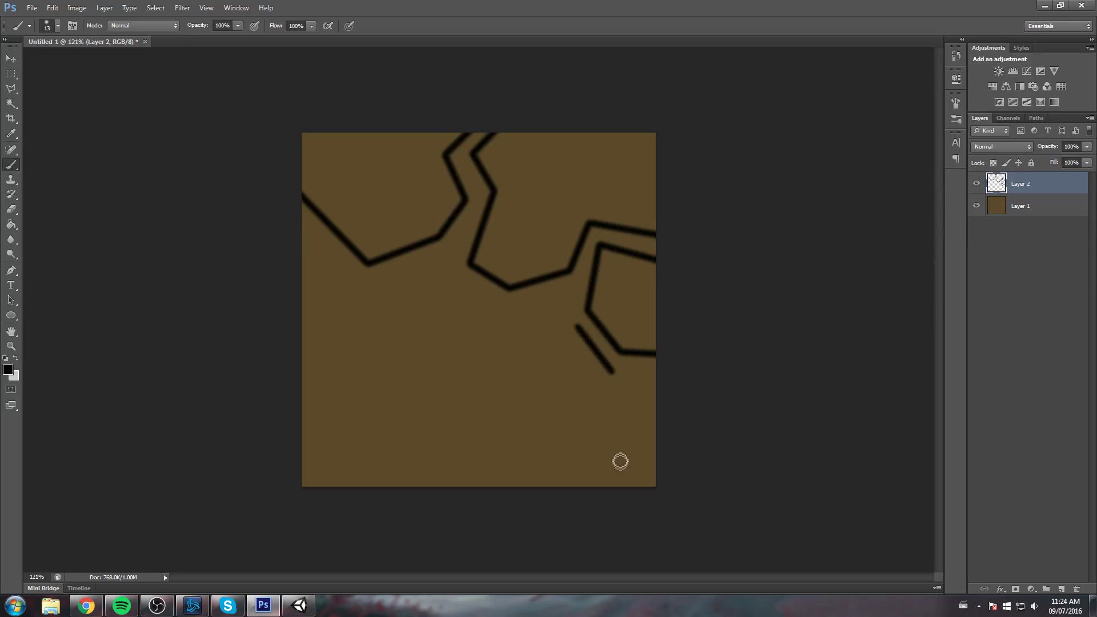
left_click(612, 458, "shift")
left_click(646, 496, "shift")
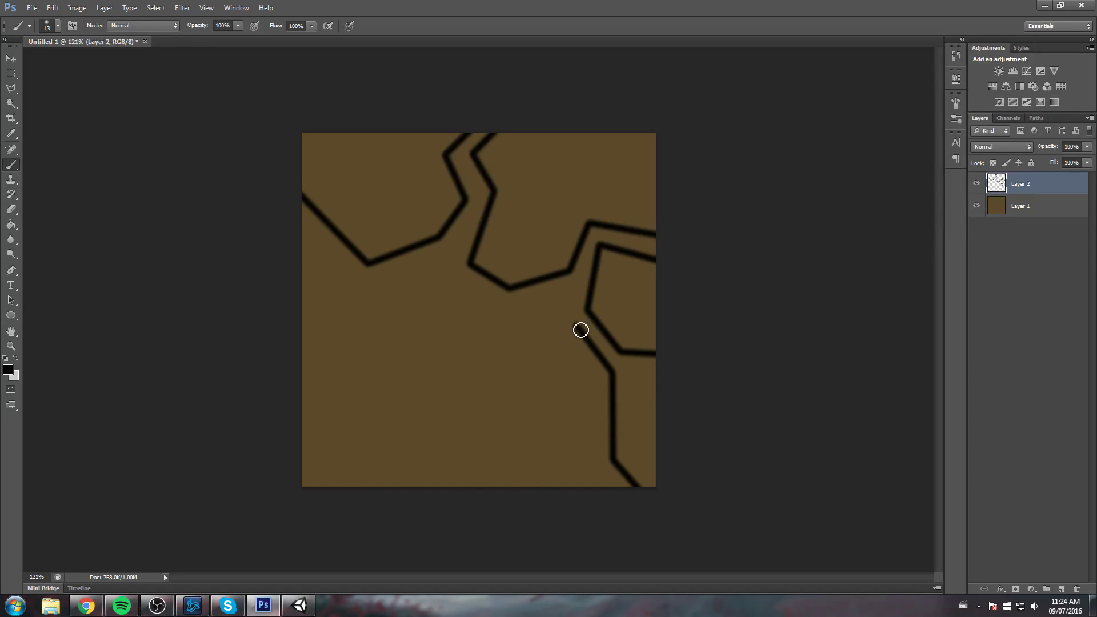
Step: Extend that crack from its upper end to the left, then down in jagged segments to the bottom edge, outlining a large slab
left_click(577, 325)
left_click(526, 321, "shift")
left_click(503, 347, "shift")
left_click(486, 393, "shift")
left_click(545, 423, "shift")
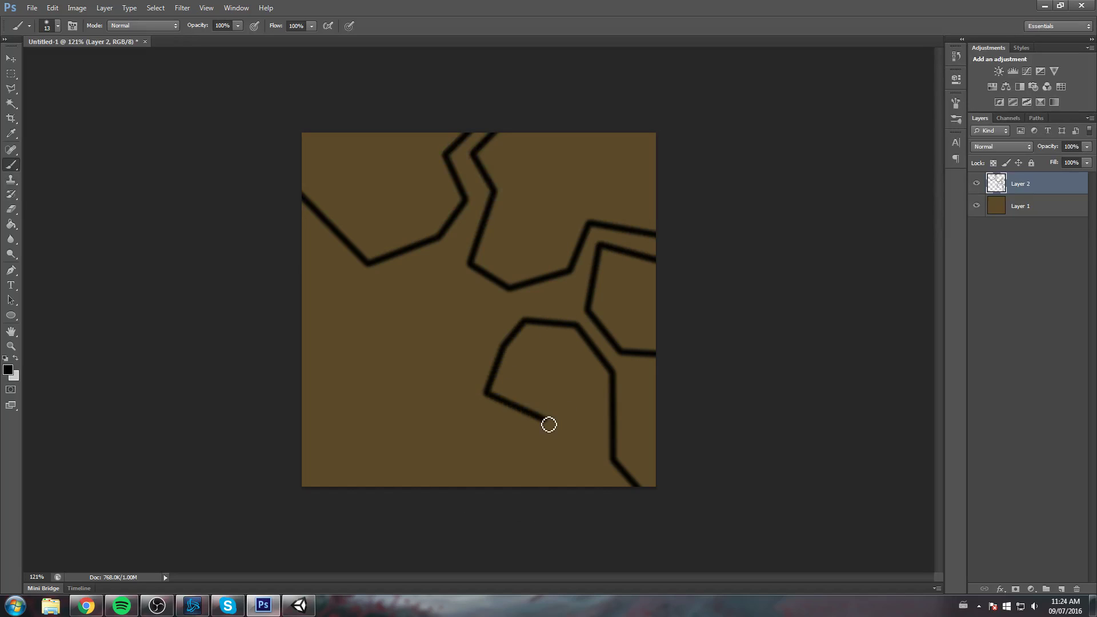
left_click(529, 498, "shift")
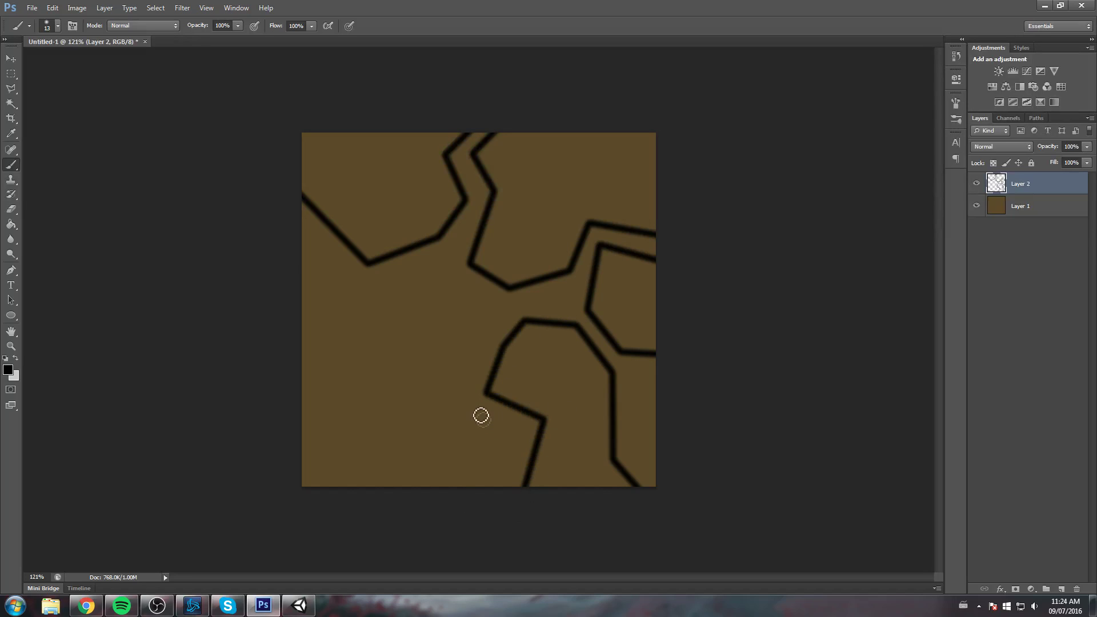
Step: Outline a four-sided slab at the bottom edge, just left of the large slab, with both sides running off the canvas
left_click(446, 393)
left_click(523, 431, "shift")
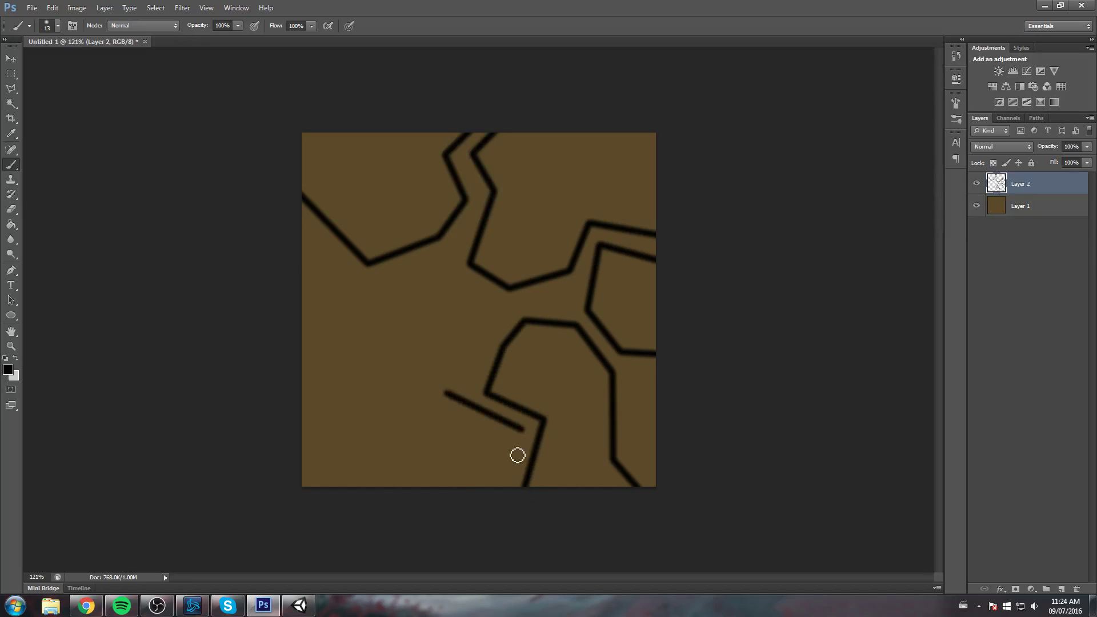
left_click(486, 514, "shift")
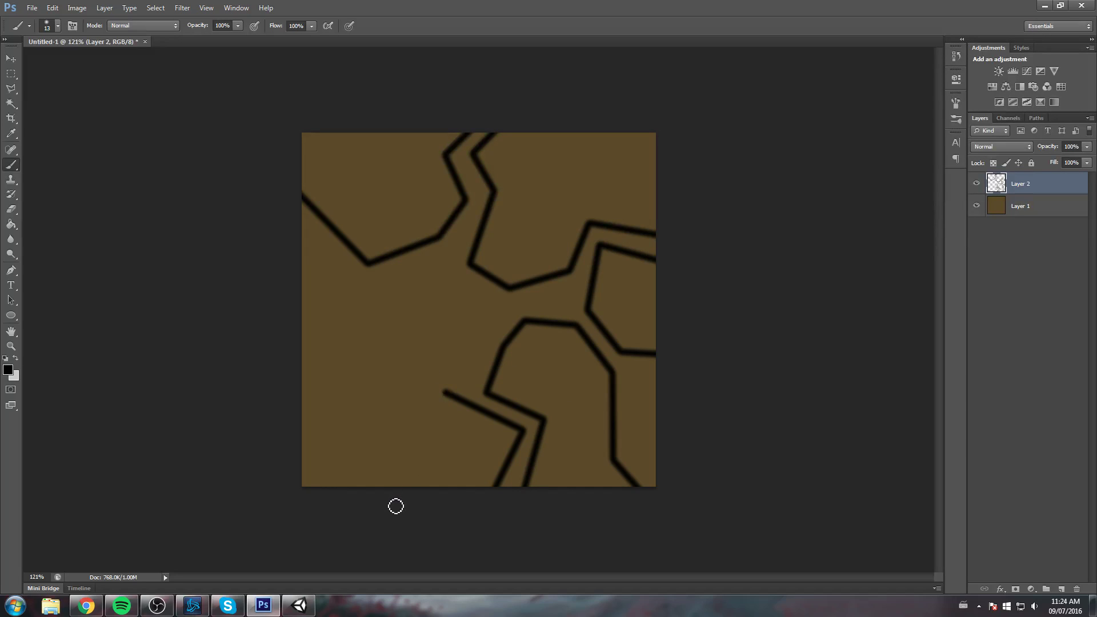
left_click(386, 506, "shift")
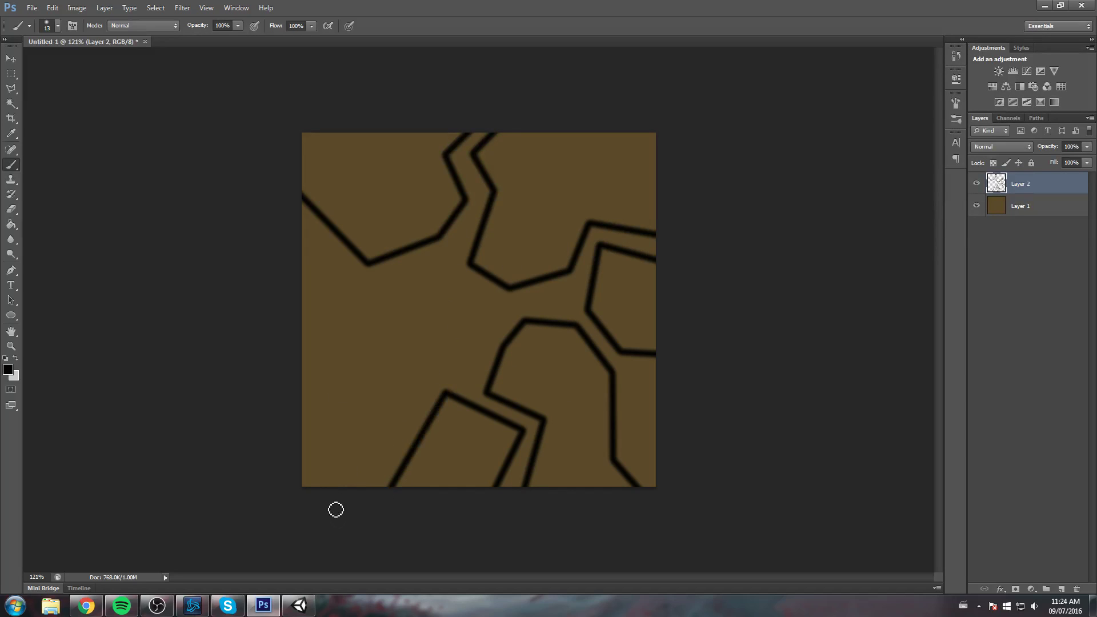
Step: Draw a crack line from the bottom edge, left of the four-sided slab, up and across to the left edge below the first crack
left_click(433, 383, "shift")
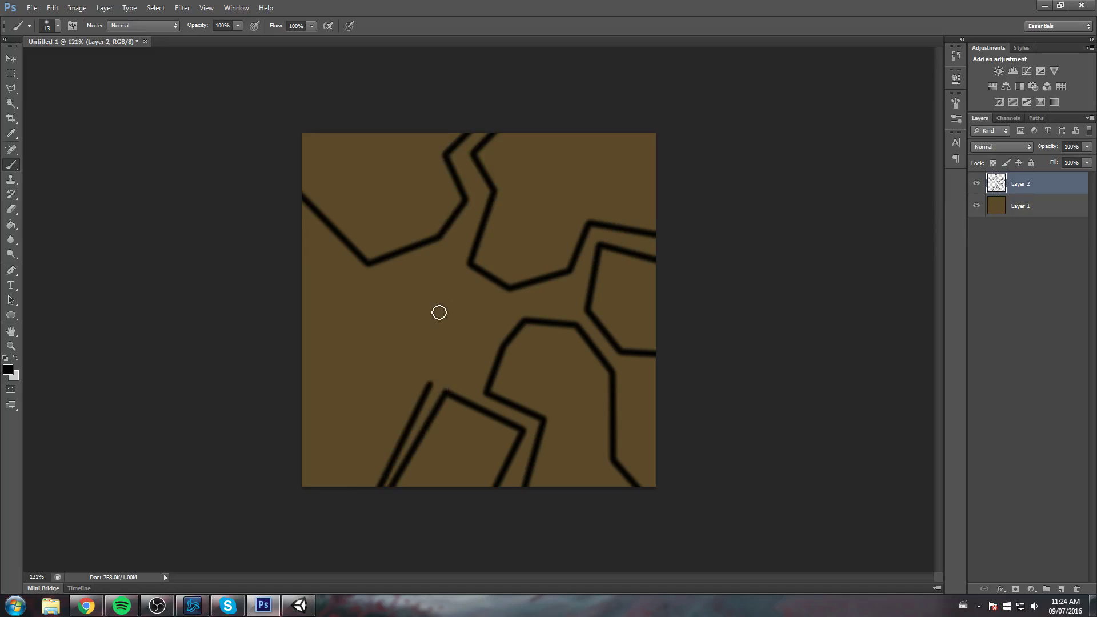
left_click(436, 319, "shift")
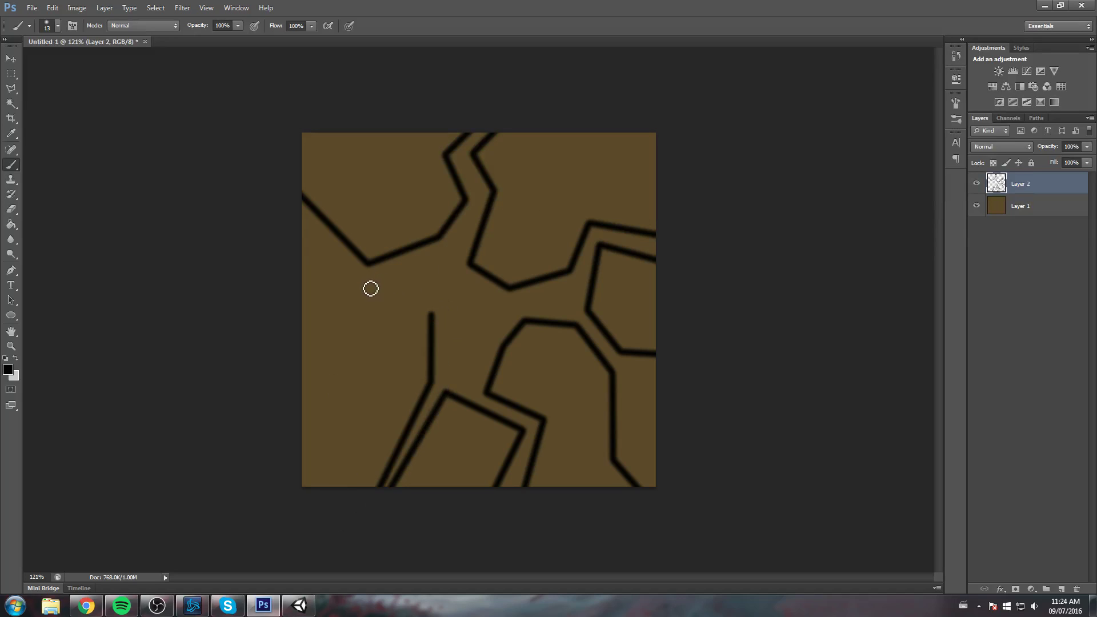
left_click(366, 285, "shift")
left_click(300, 222, "shift")
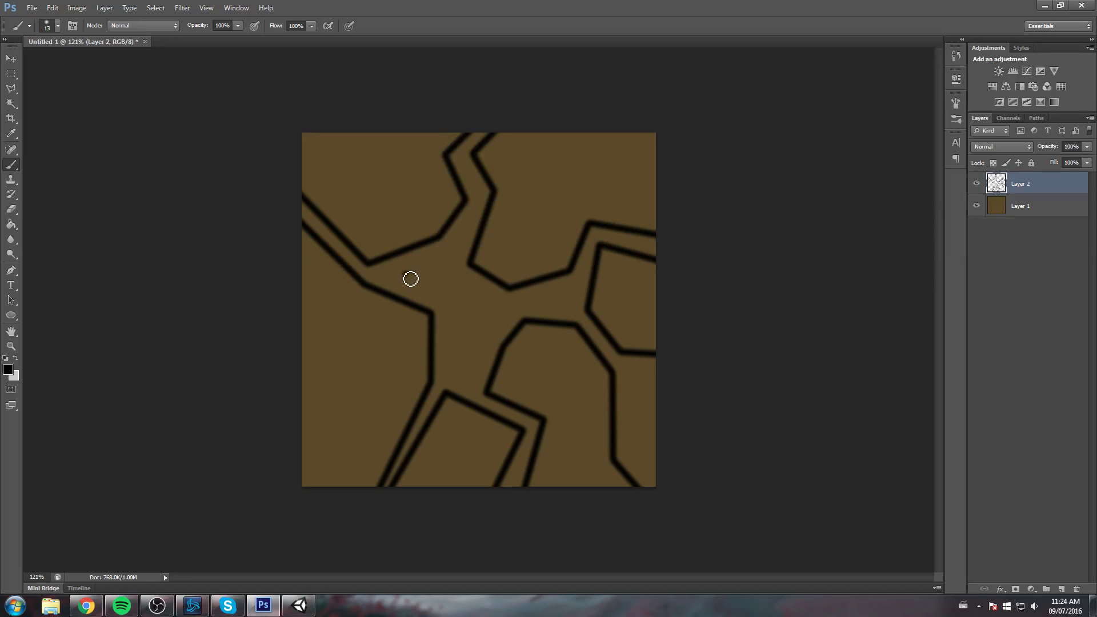
Step: Draw a small closed four-sided slab in the gap at the middle of the canvas
left_click_drag(405, 274, 444, 260)
left_click(503, 310, "shift")
left_click(486, 330, "shift")
left_click(405, 275, "shift")
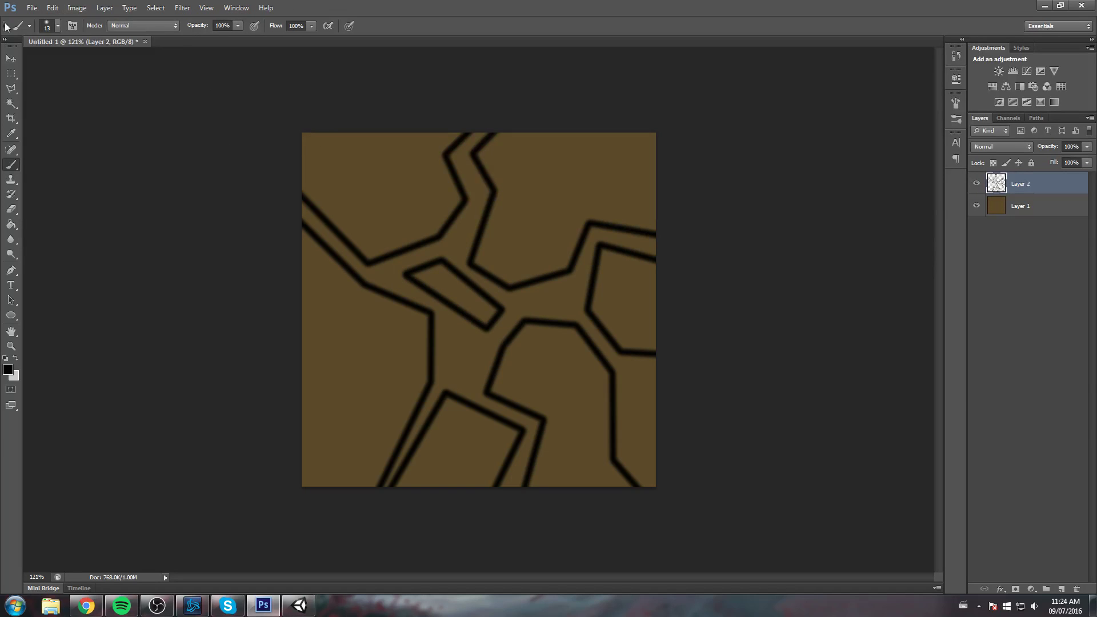
Step: Start saving the document under a new name and browse to the Artwork folder in the Prog2D Unity project's Assets
left_click(32, 7)
left_click(53, 148)
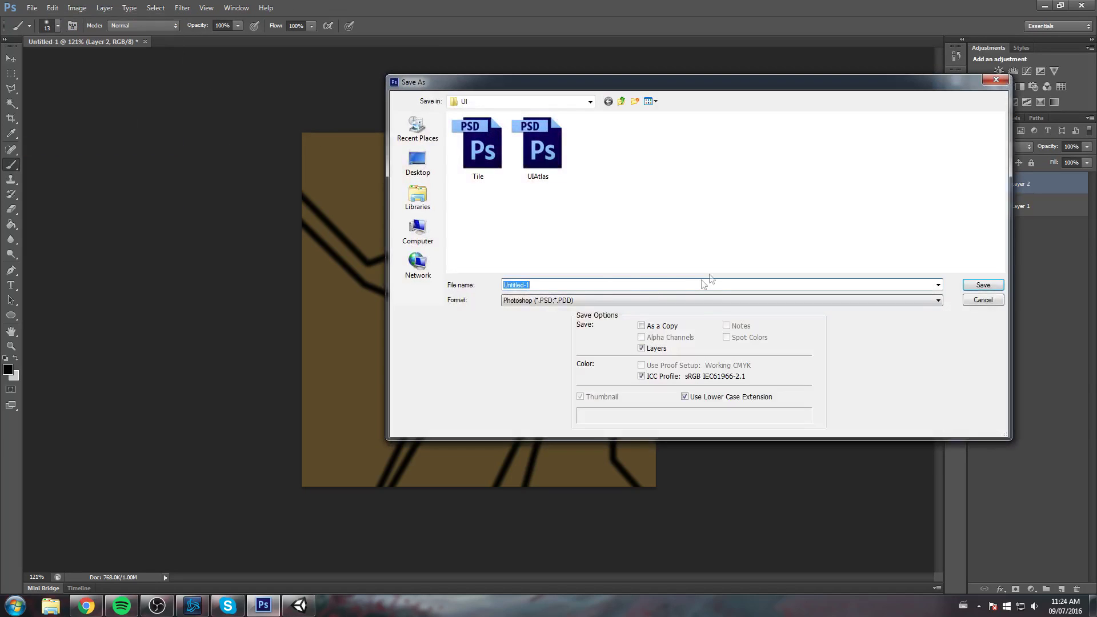
left_click(591, 101)
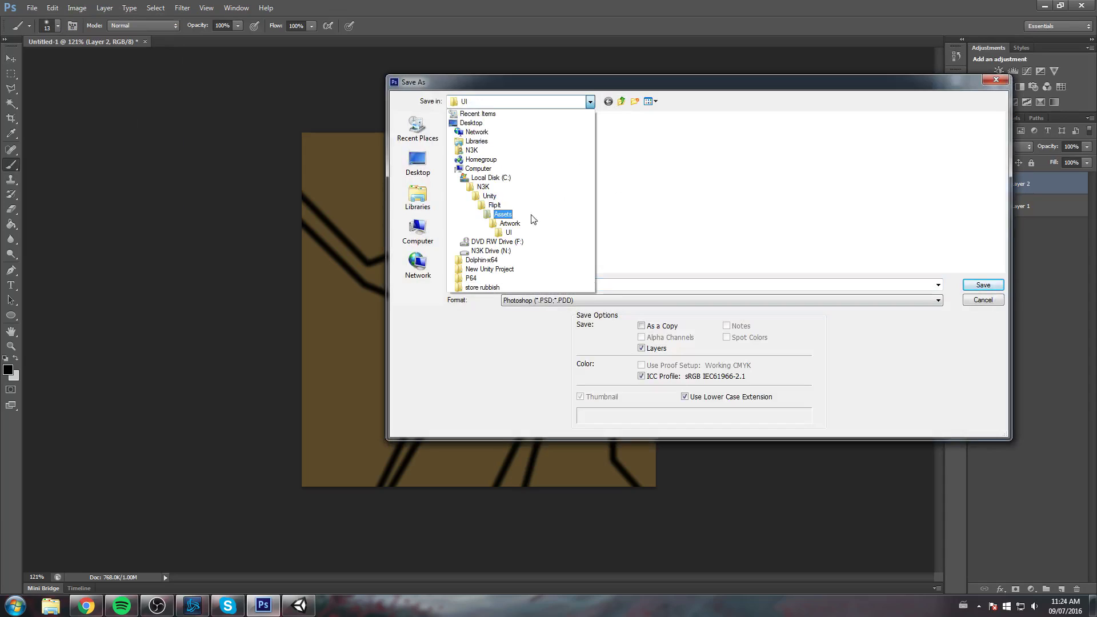
left_click(493, 206)
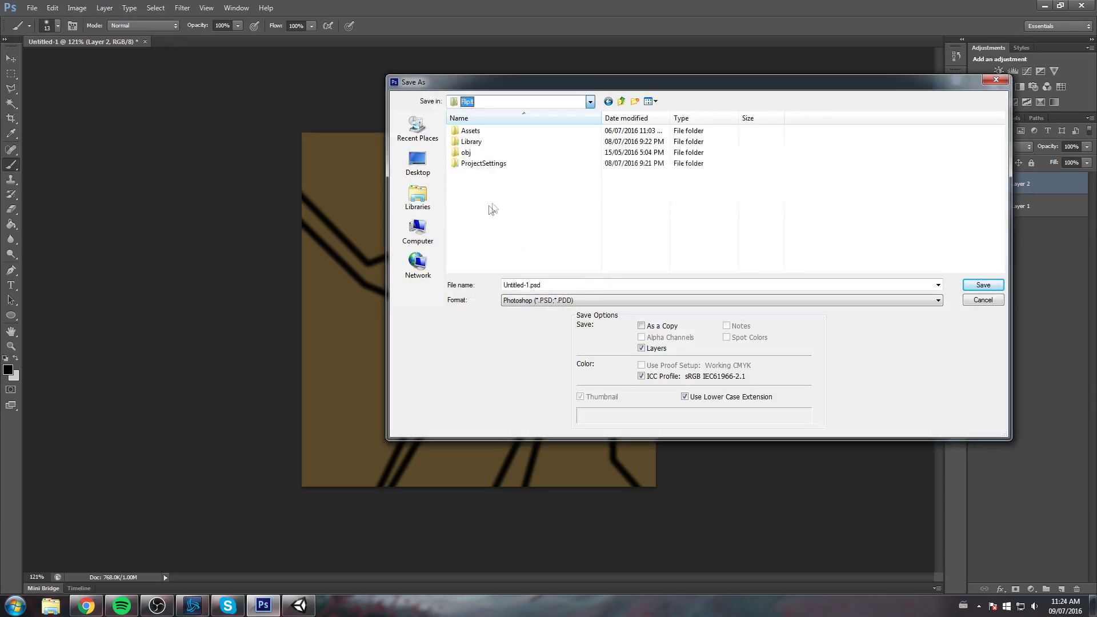
left_click(589, 102)
left_click(489, 197)
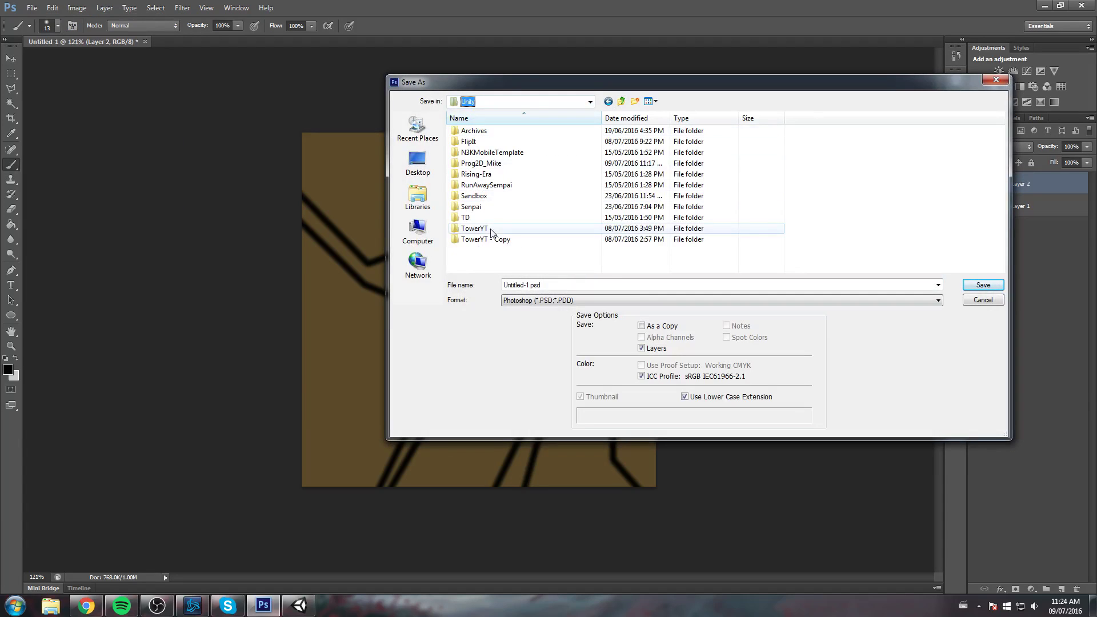
double_click(493, 164)
left_click(486, 132)
left_click(484, 133)
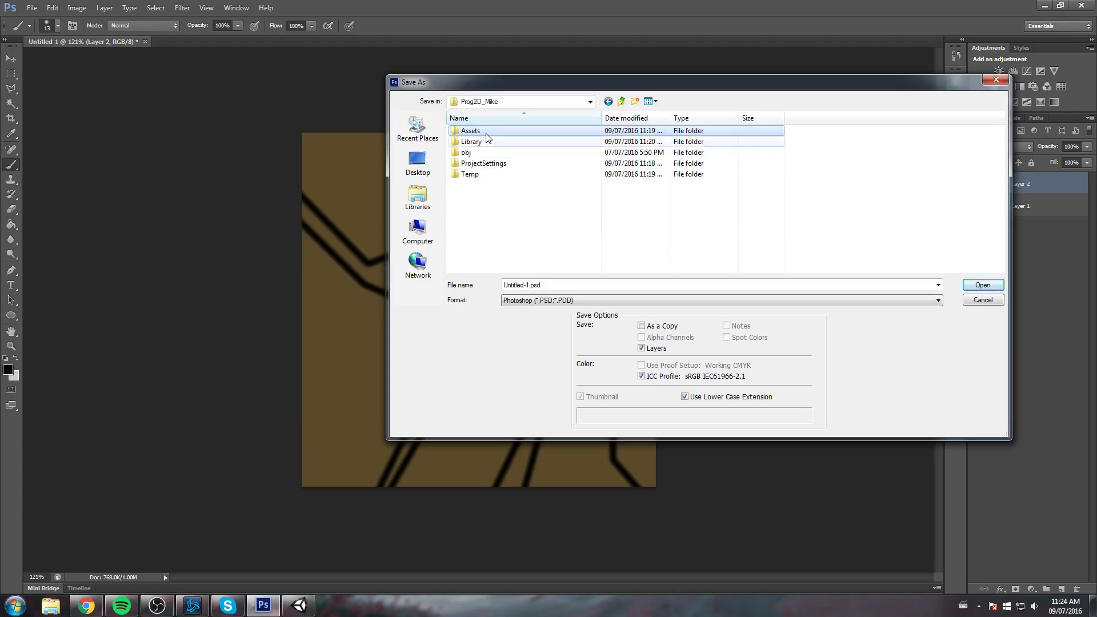
left_click(540, 188)
double_click(503, 133)
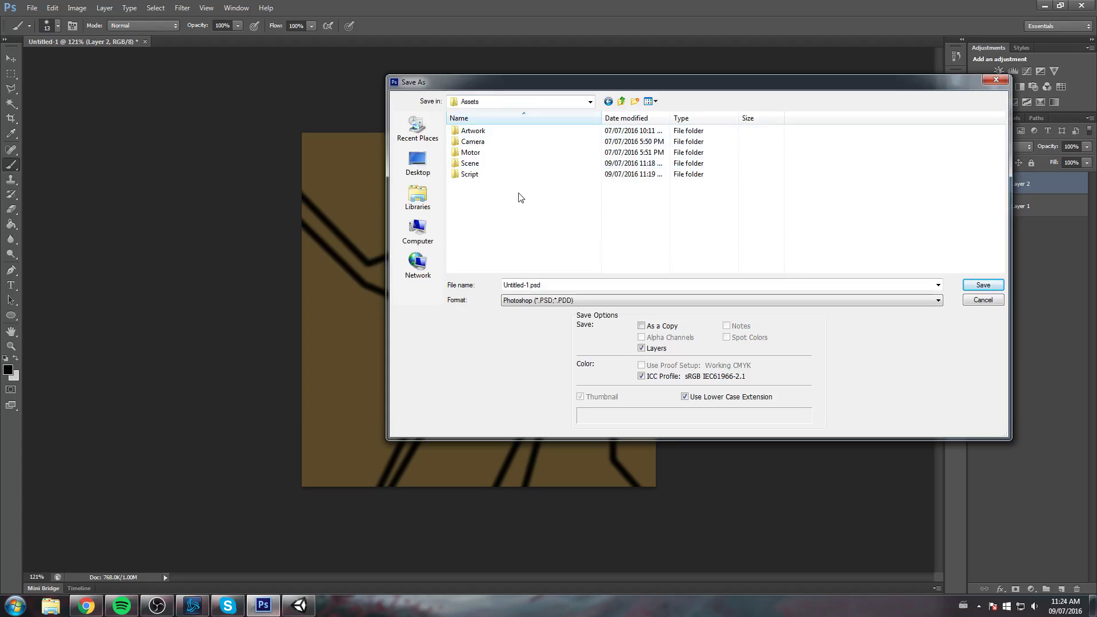
right_click(530, 210)
double_click(493, 133)
Step: Create a folder named PSD inside the Artwork folder and open it as the save location
right_click(543, 223)
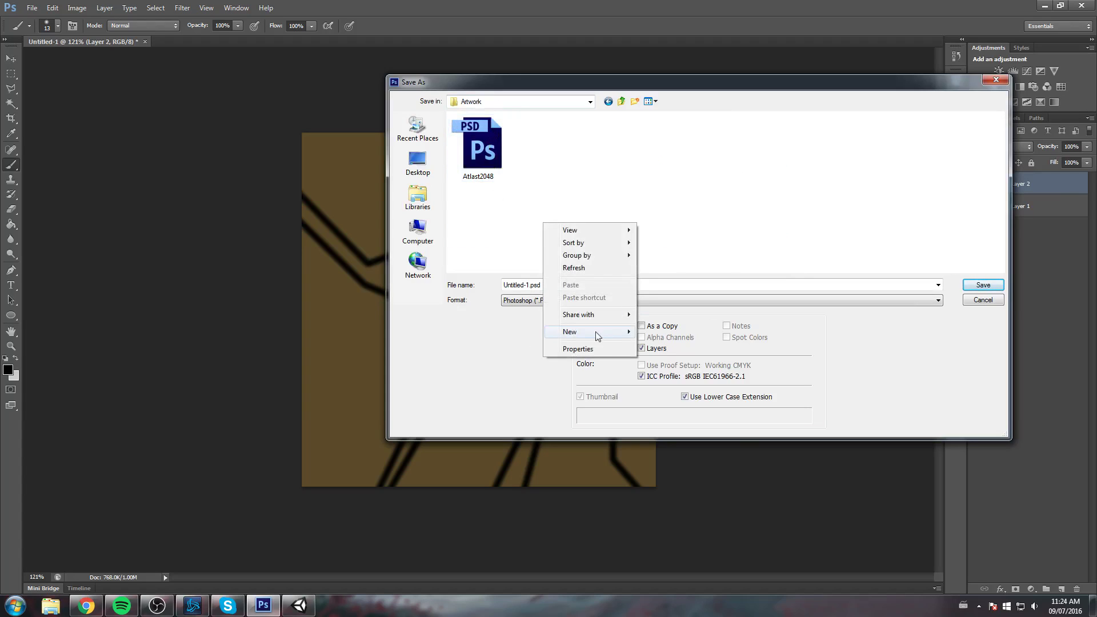
mouse_move(632, 333)
left_click(712, 330)
type("PSD")
key("Return")
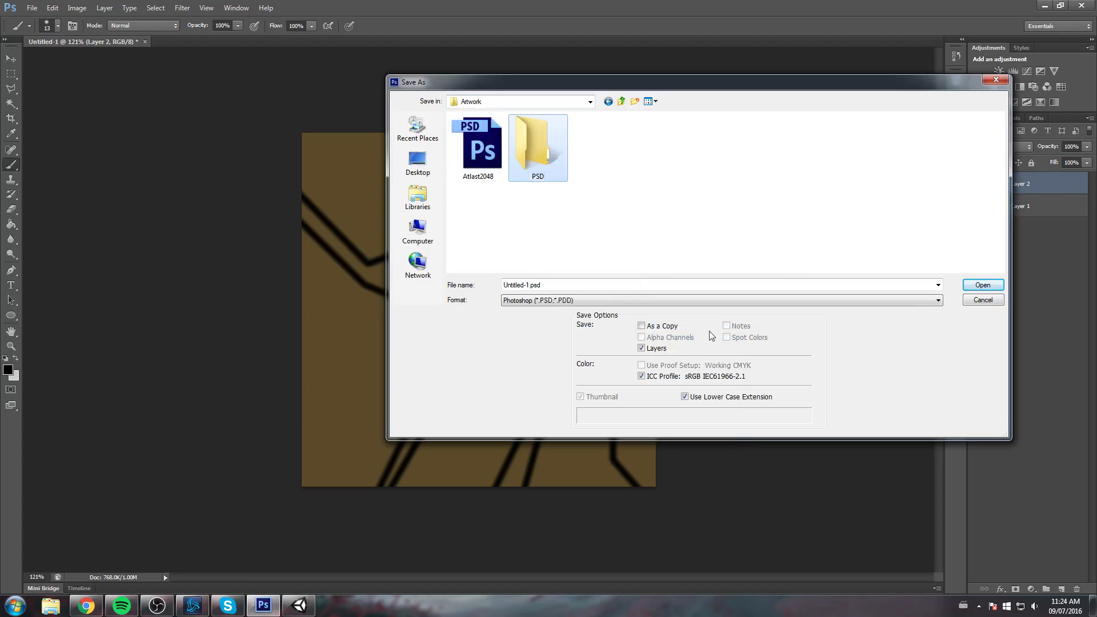
key("Return")
Step: Save the document as Floor in Photoshop format with Maximize Compatibility on
left_click(755, 285)
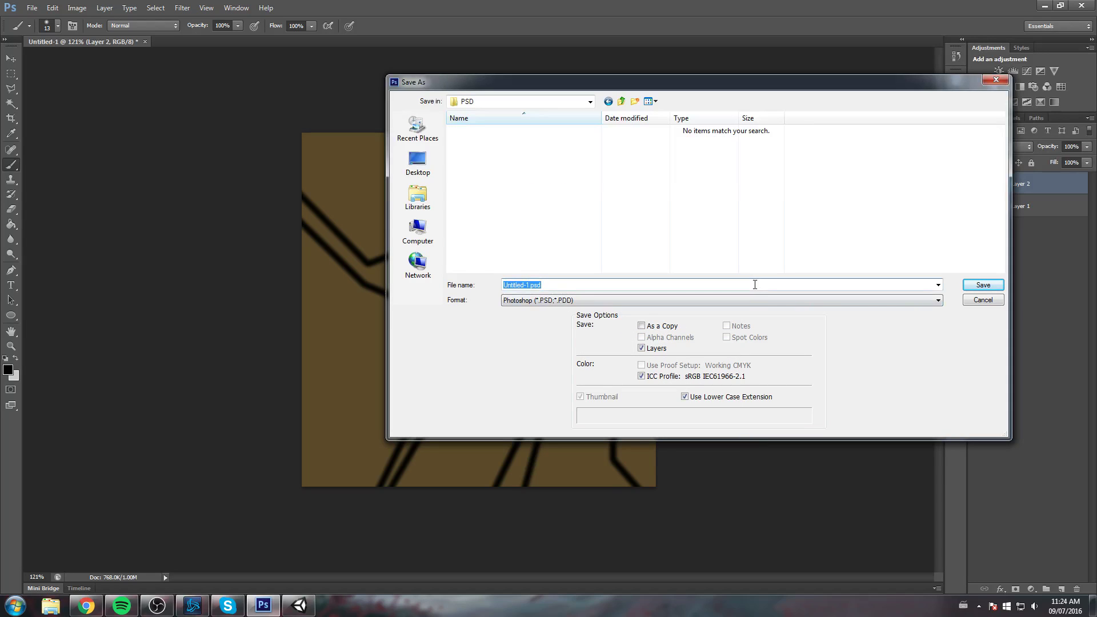
type("Floor")
key("Return")
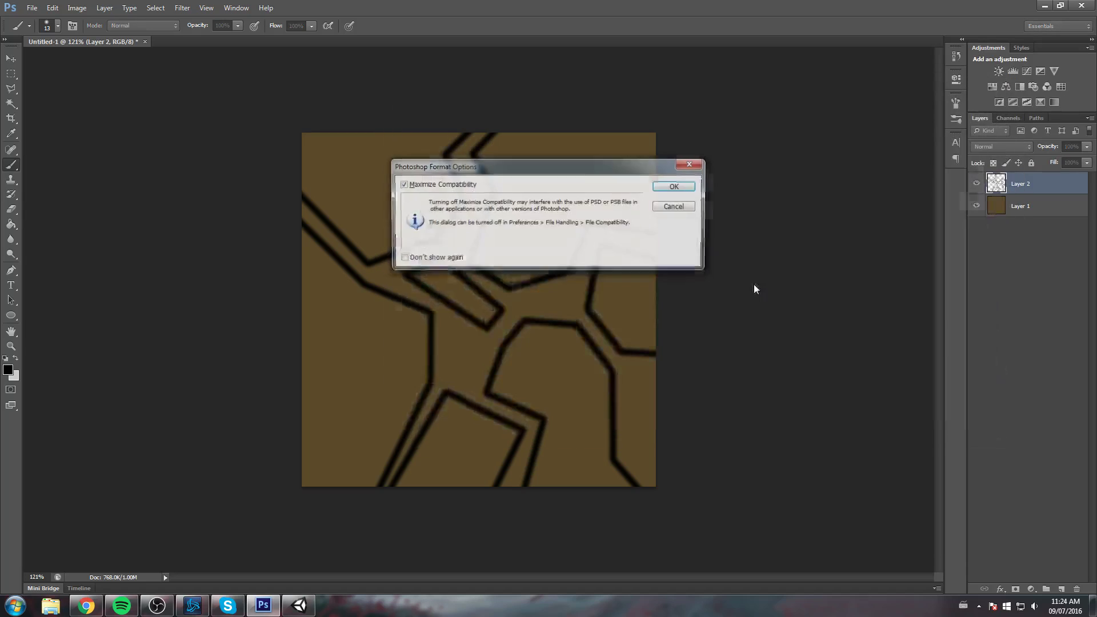
key("Return")
Step: Start saving a copy in PNG format and go up to the Artwork folder
left_click(32, 7)
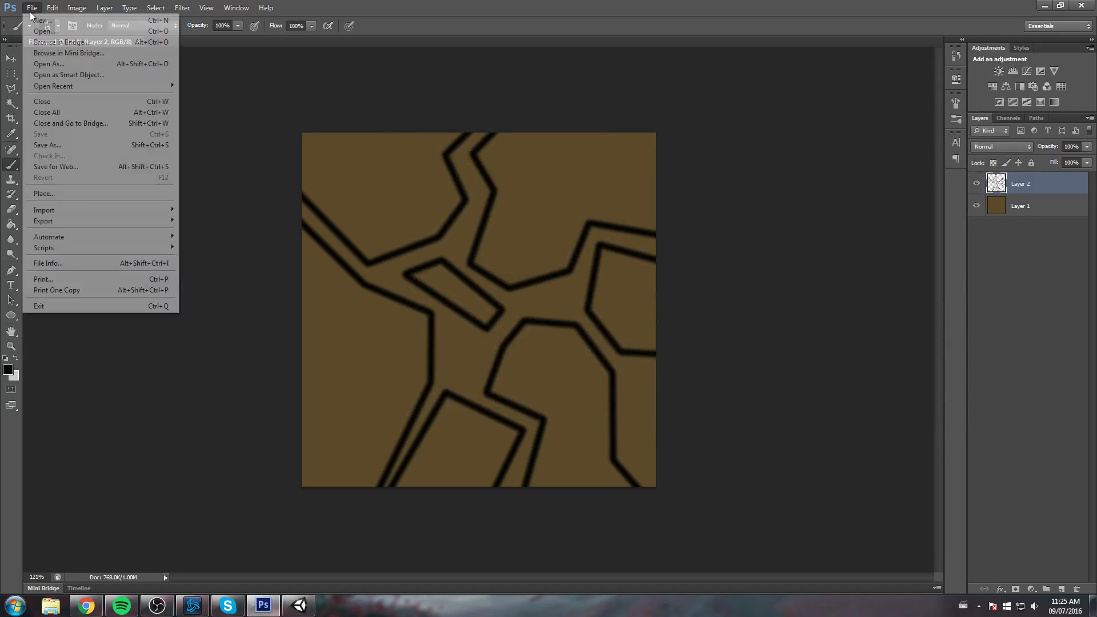
left_click(58, 150)
left_click(574, 300)
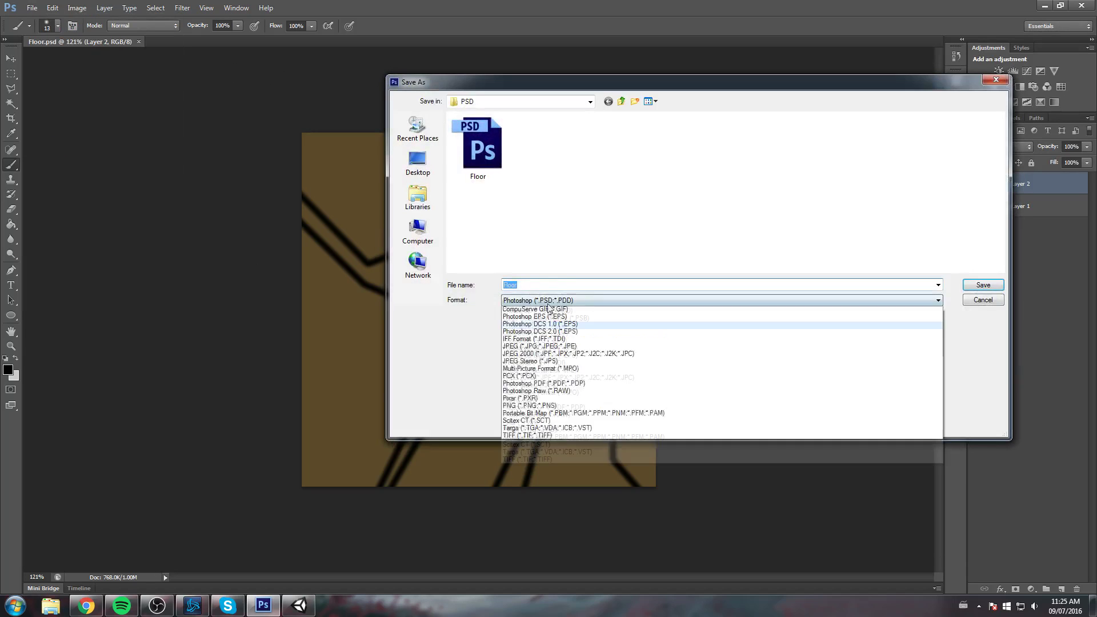
left_click(574, 363)
left_click(585, 103)
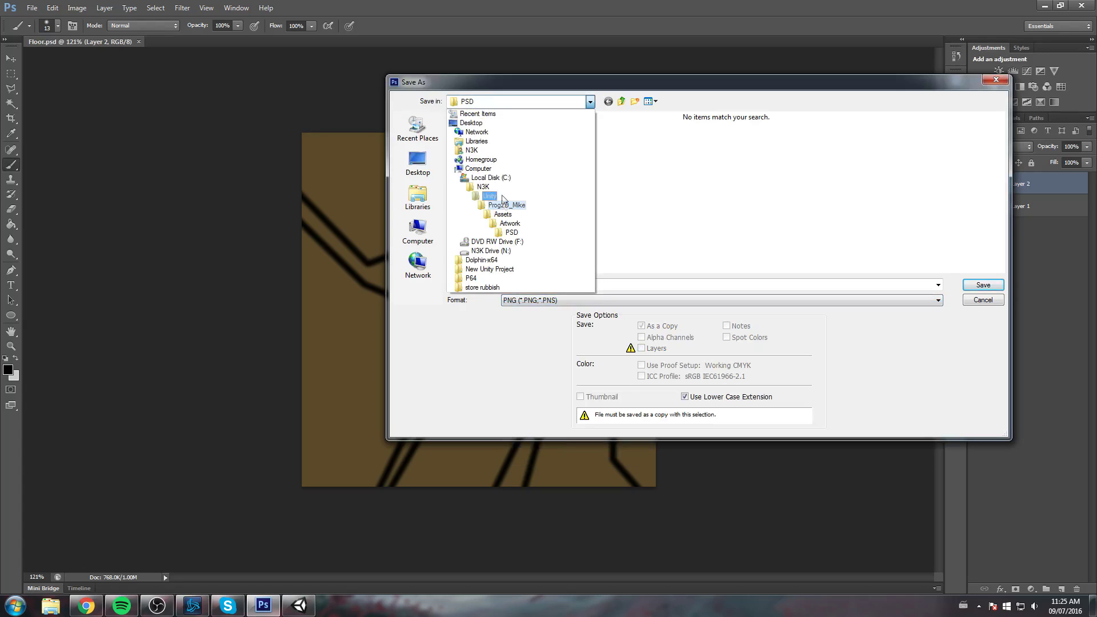
left_click(511, 223)
Step: Create a folder named Seamless in Artwork and save the image there as Floor.png with the default PNG options
type("Seaml")
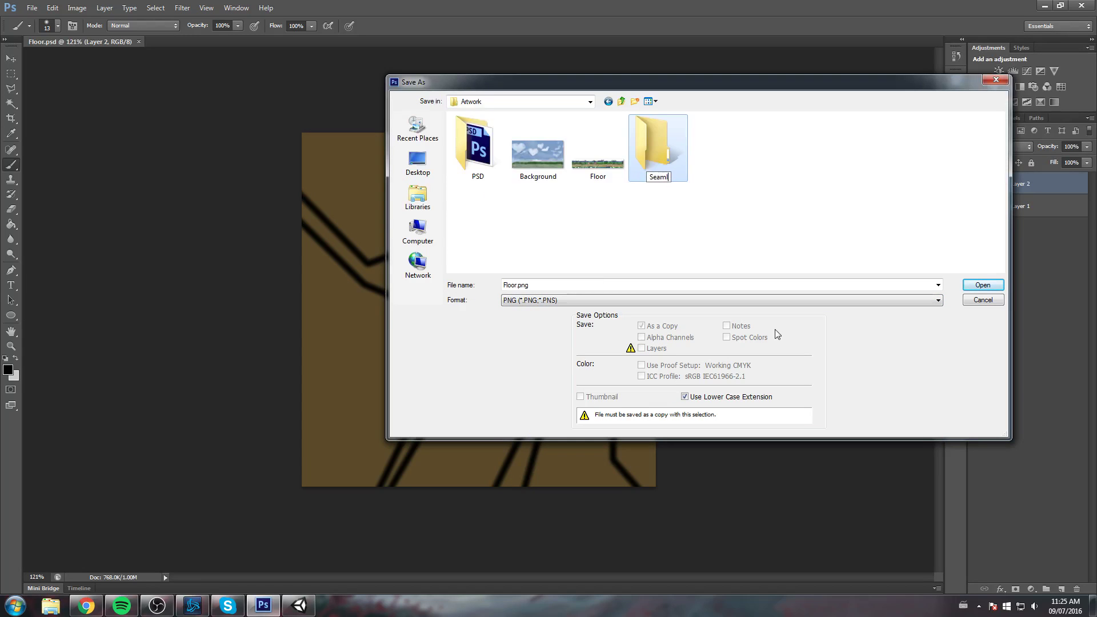
key("Return")
key("Return")
left_click(983, 285)
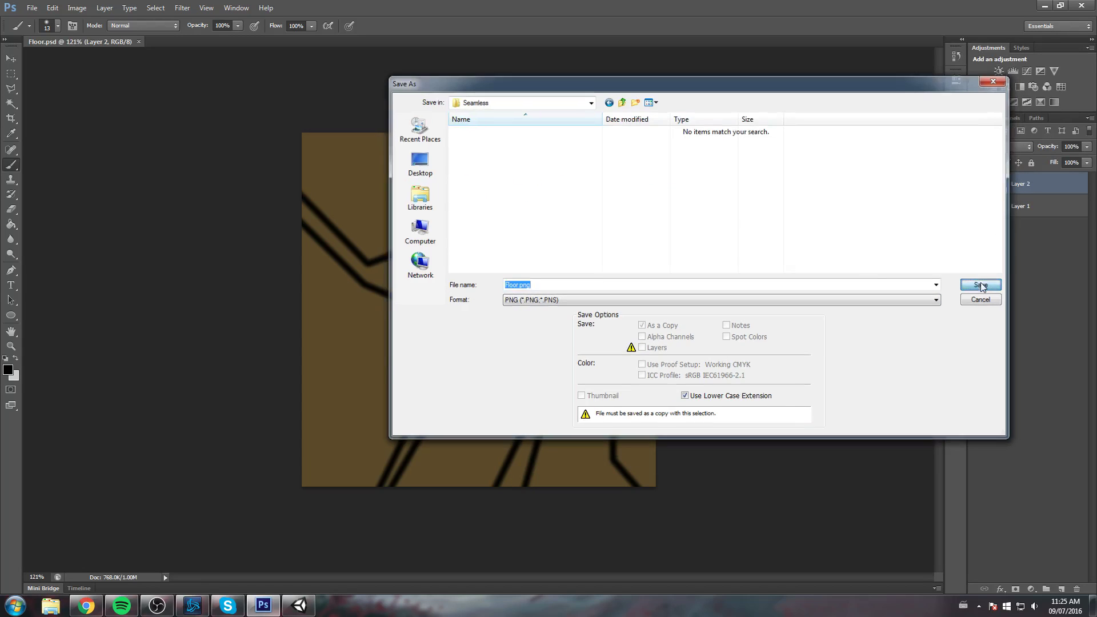
left_click(572, 189)
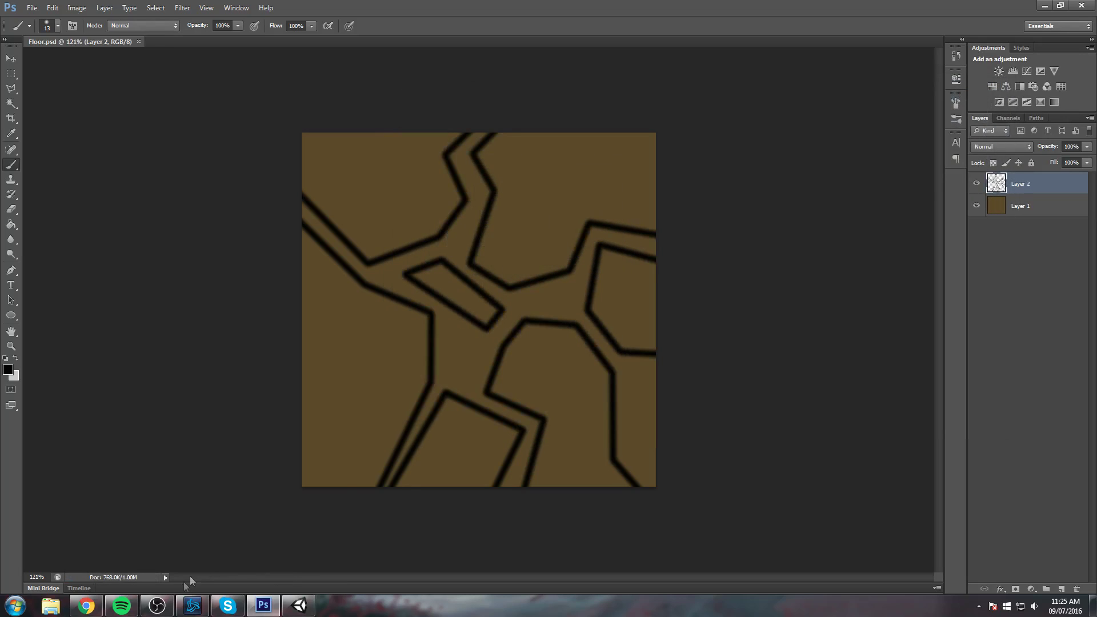
Step: Switch to Unity and select the Floor texture in the Artwork project folder's Seamless subfolder
left_click(299, 606)
left_click_drag(471, 225, 556, 255)
left_click(758, 296)
left_click(765, 315)
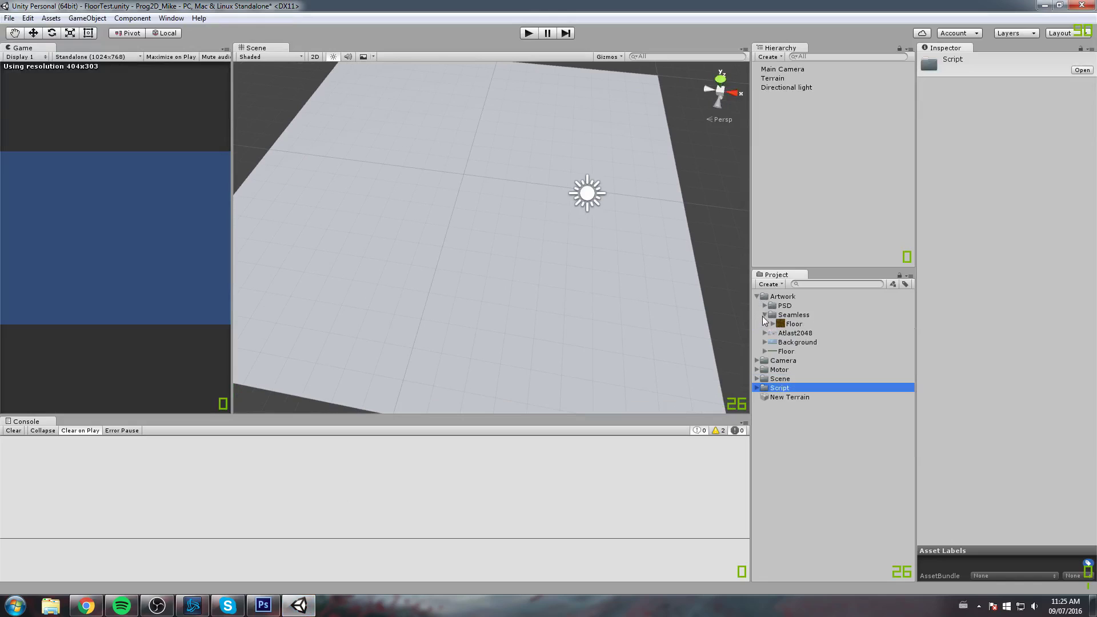
left_click(793, 323)
scroll(511, 247, "down", 3)
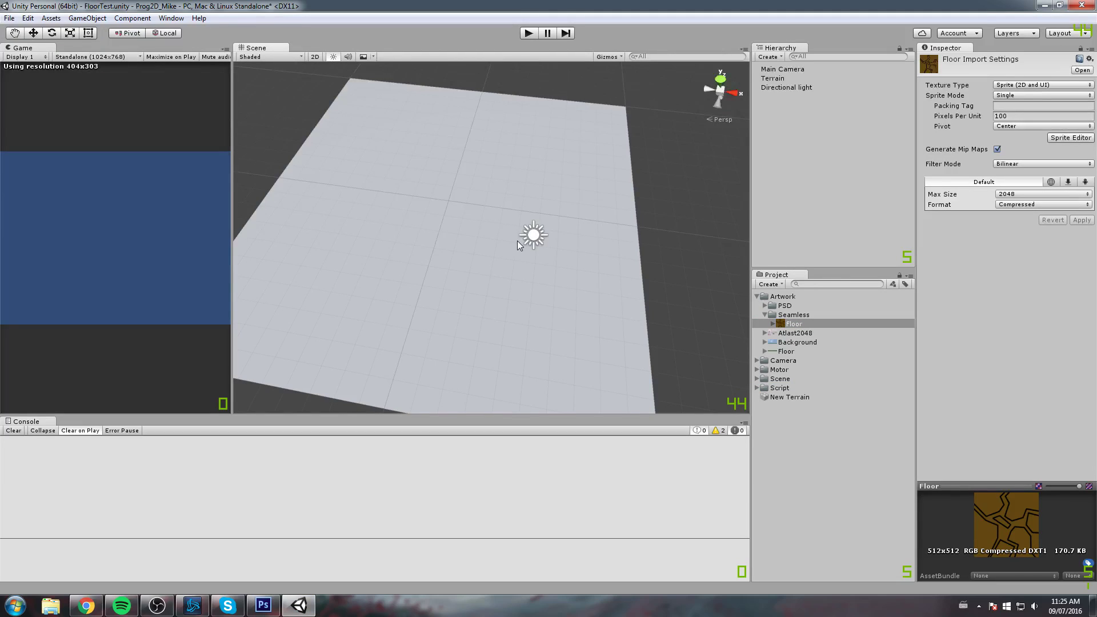
Step: Select the terrain in the scene and choose the third round brush for painting textures
left_click(519, 242)
scroll(519, 243, "up", 2)
left_click_drag(406, 289, 657, 210)
scroll(630, 218, "down", 3)
scroll(657, 210, "up", 3)
scroll(663, 230, "down", 4)
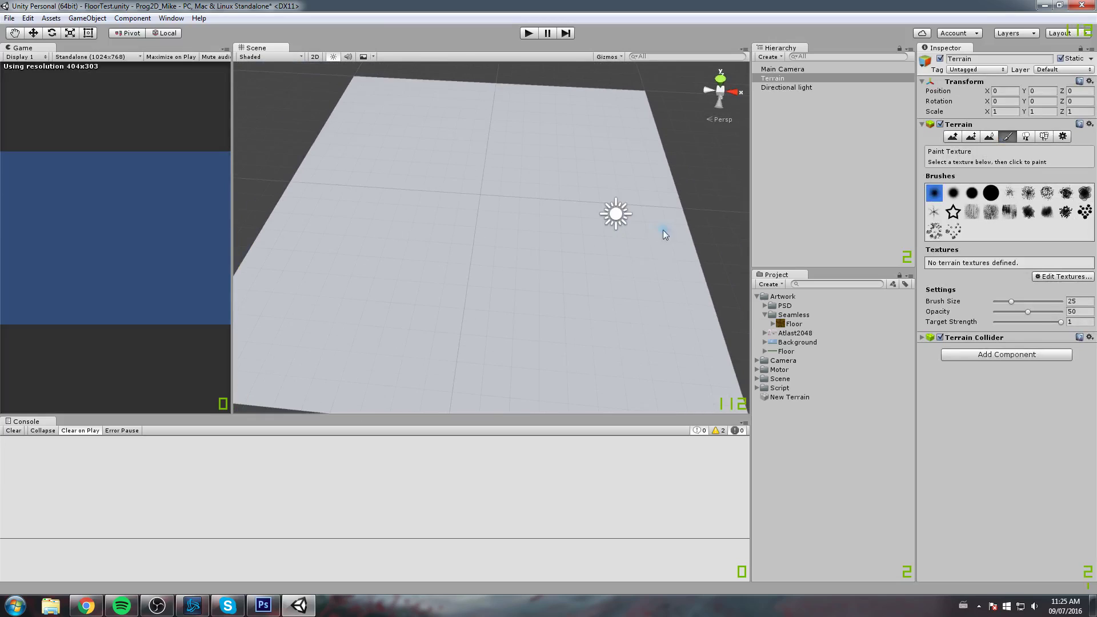
left_click_drag(604, 239, 638, 232)
left_click_drag(685, 292, 642, 290)
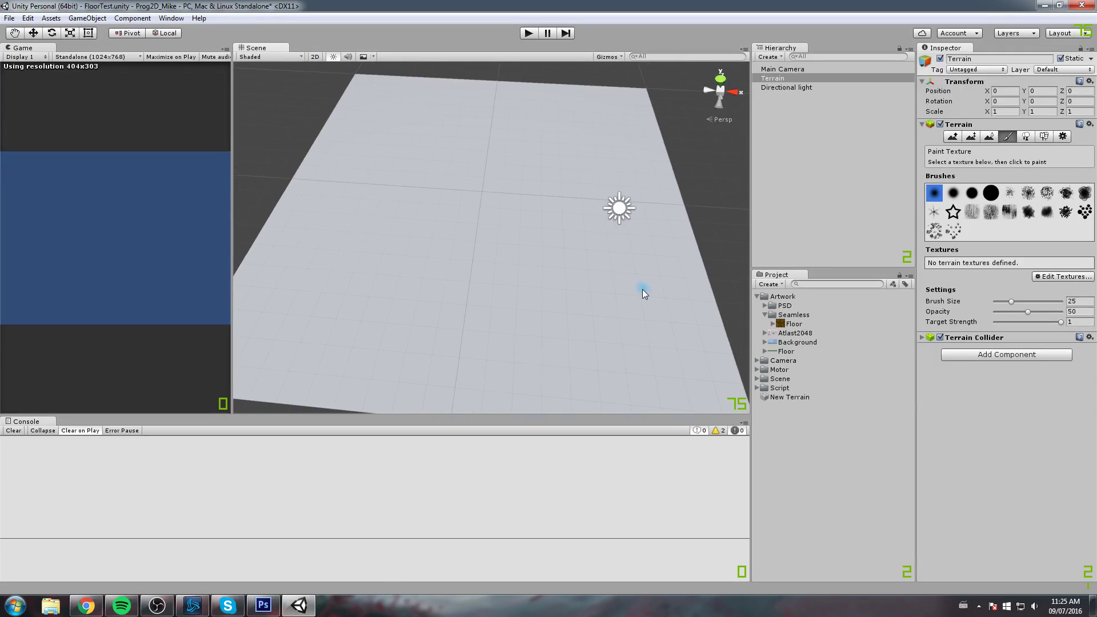
left_click(972, 193)
scroll(514, 270, "up", 5)
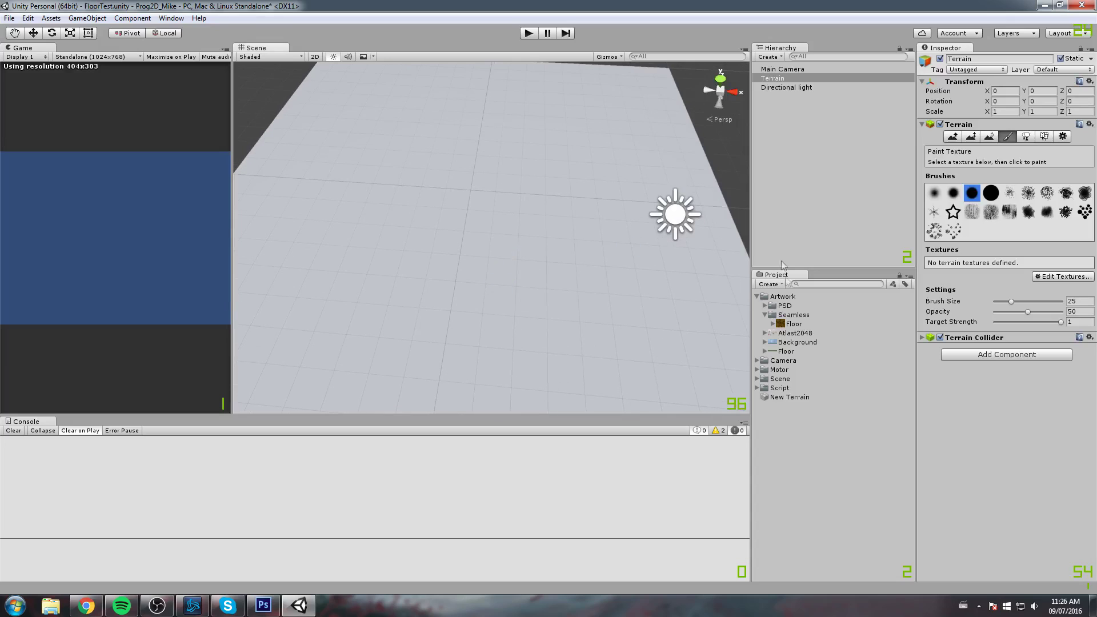
Step: Change the Floor image's import type to Texture with wrap mode Repeat and apply the settings
left_click(806, 325)
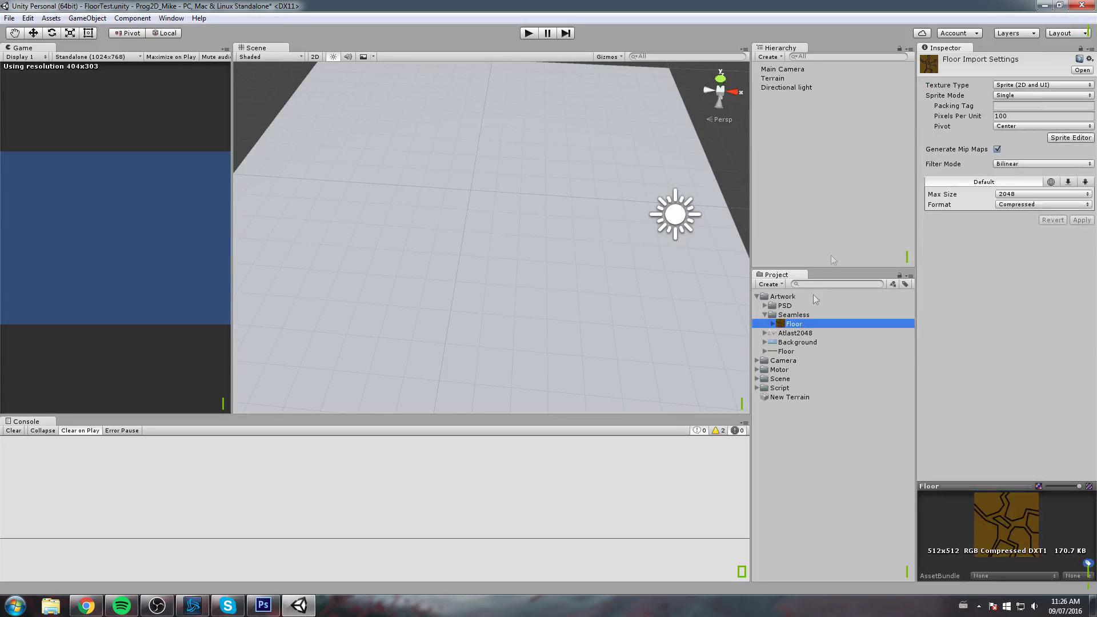
left_click(1032, 86)
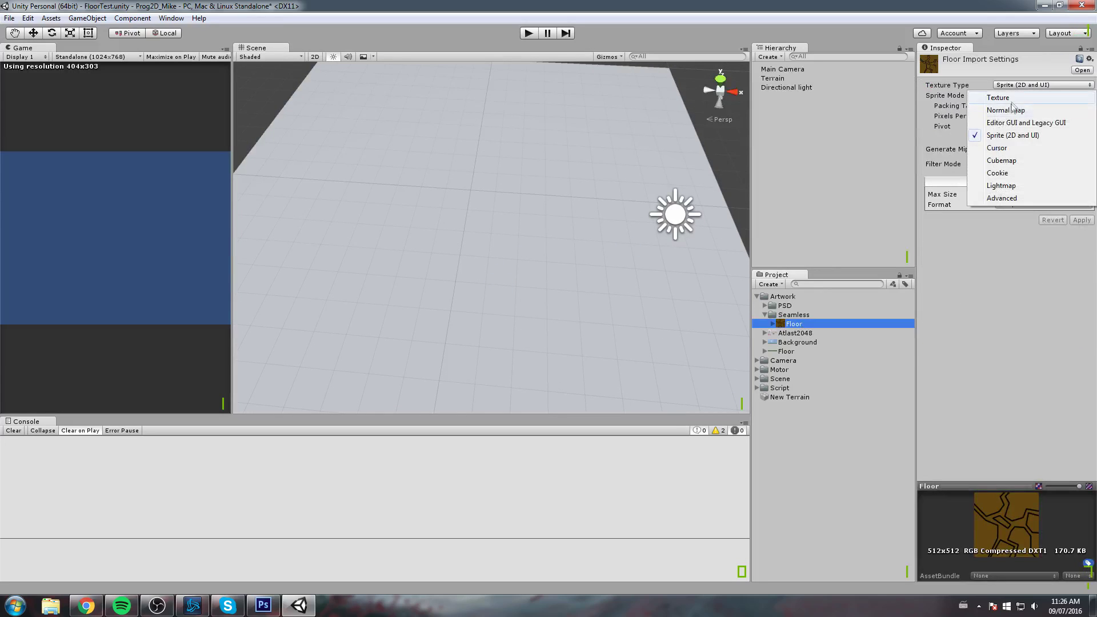
left_click(1009, 103)
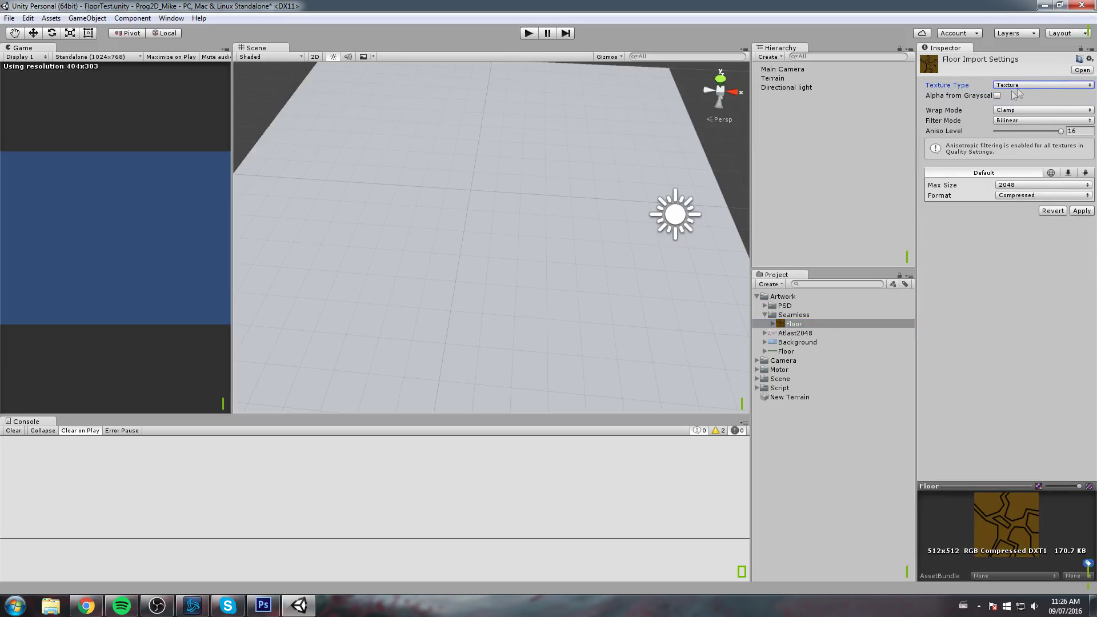
left_click(1029, 113)
left_click(1020, 118)
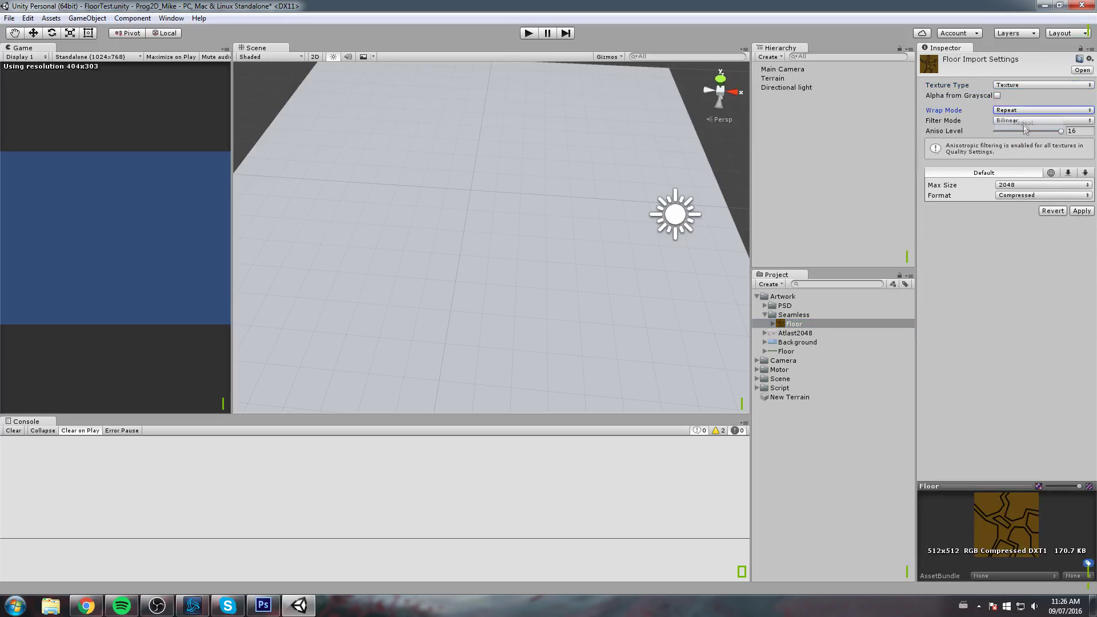
left_click(1082, 211)
Step: Add a terrain texture that uses the Seamless folder's Floor image as both albedo and normal map
left_click(825, 78)
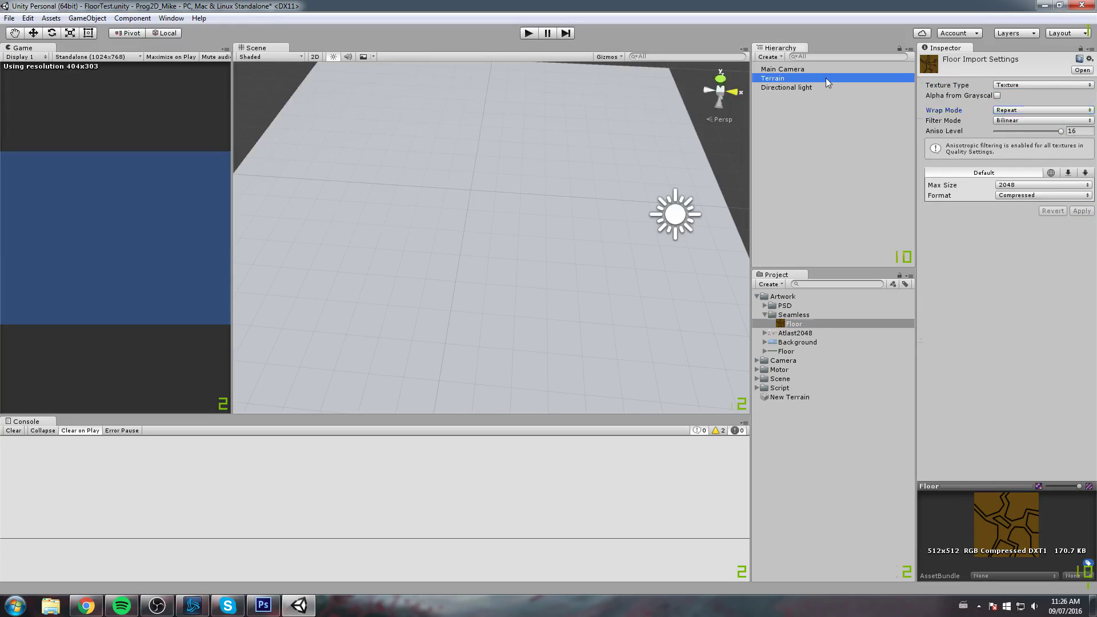
left_click_drag(574, 204, 593, 210)
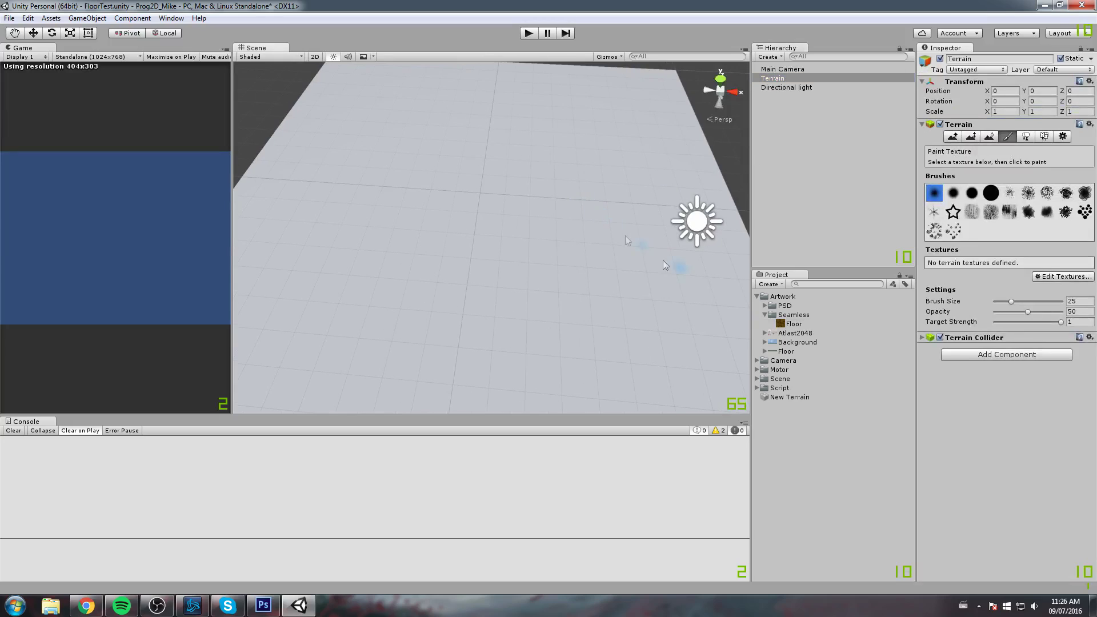
left_click(1075, 279)
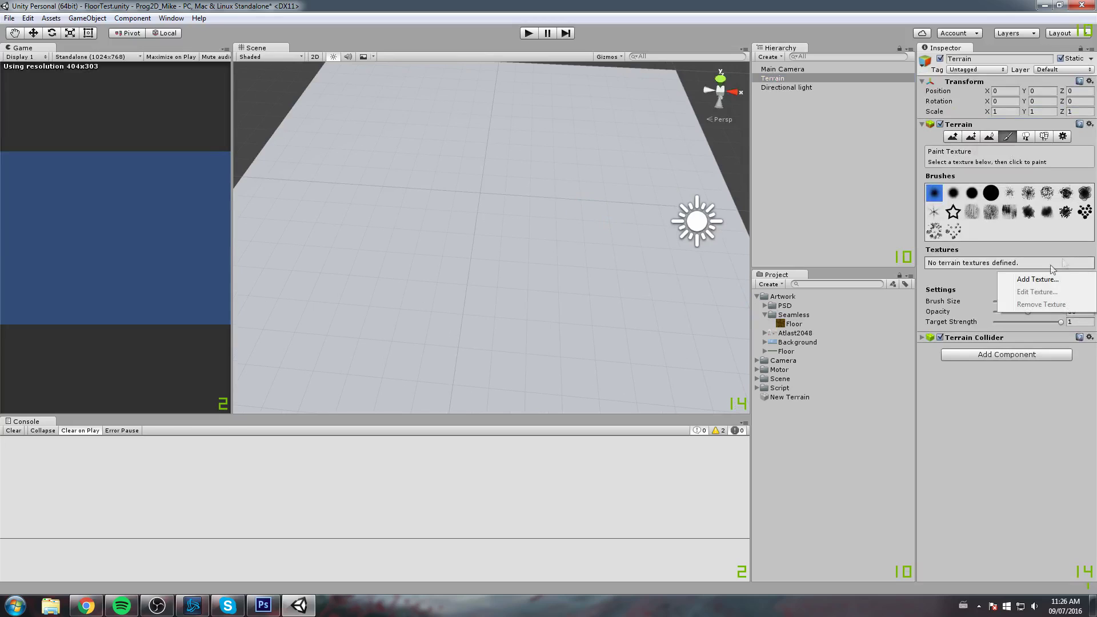
left_click(1038, 279)
left_click(65, 80)
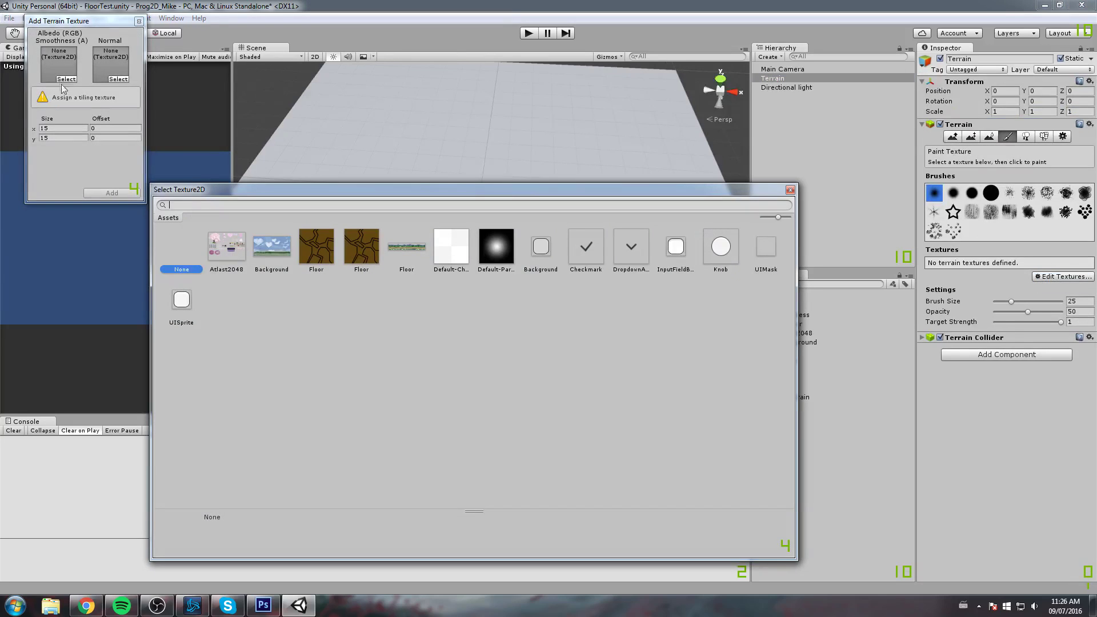
left_click(316, 246)
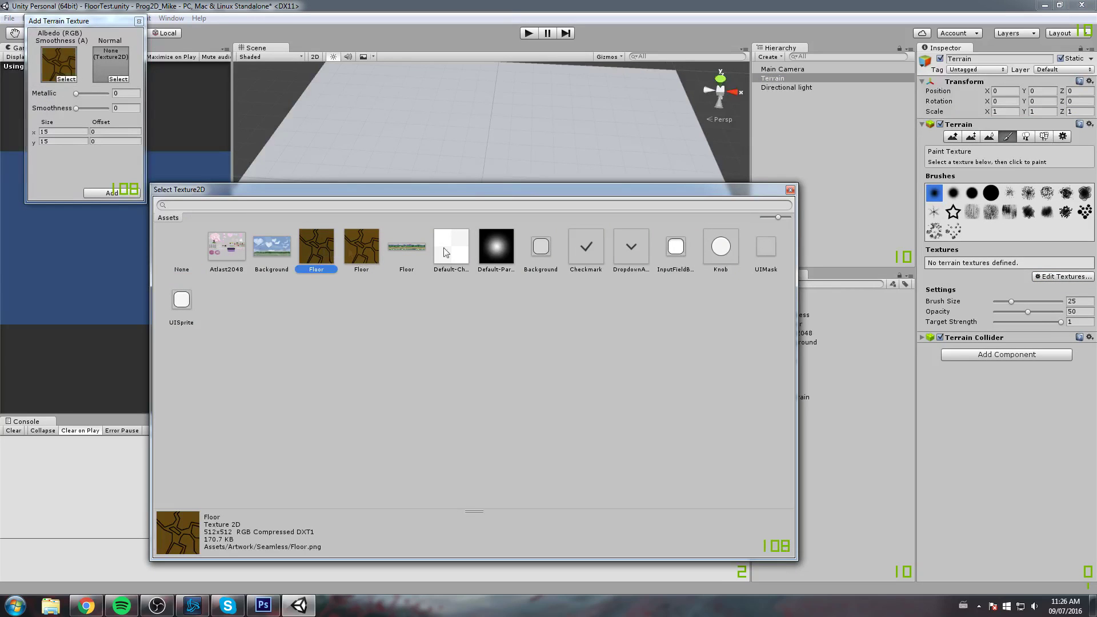
left_click(790, 189)
left_click(119, 80)
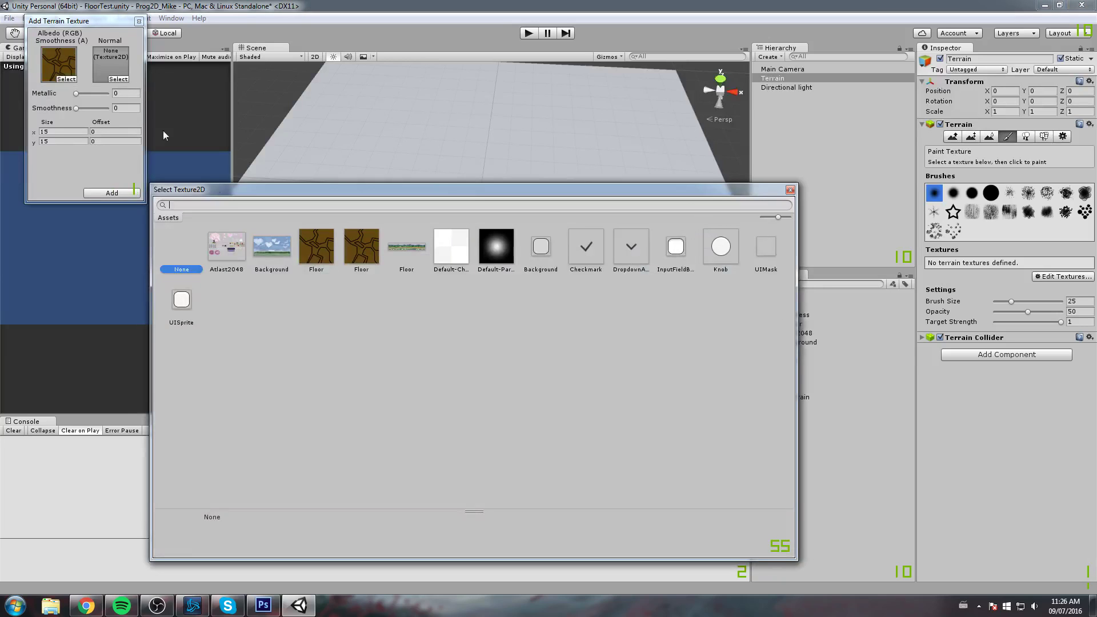
left_click(331, 252)
left_click(790, 190)
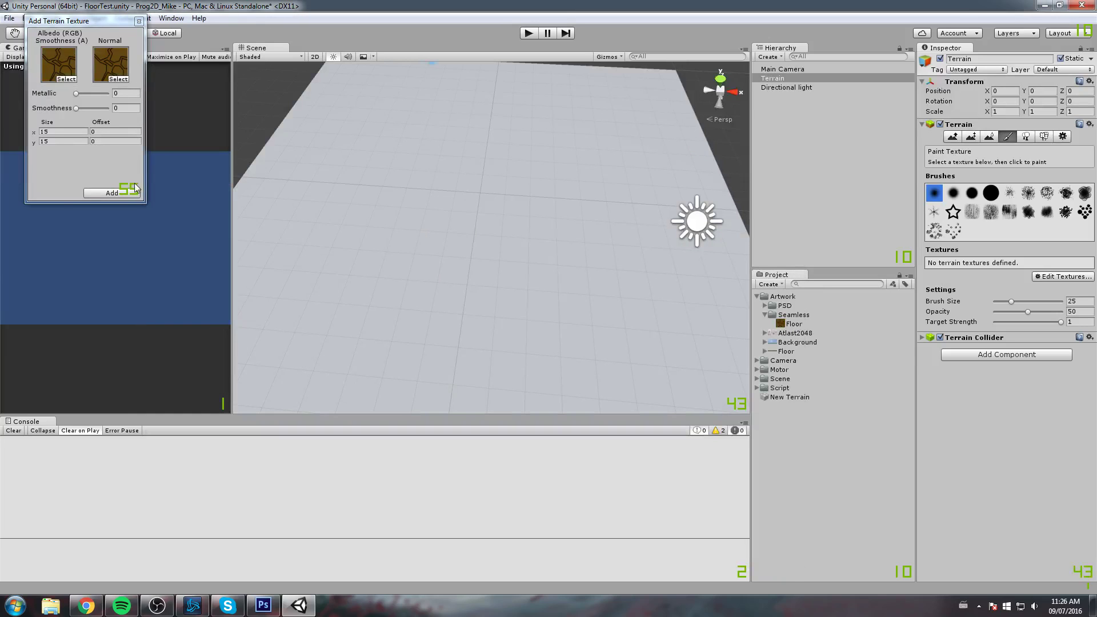
left_click(114, 193)
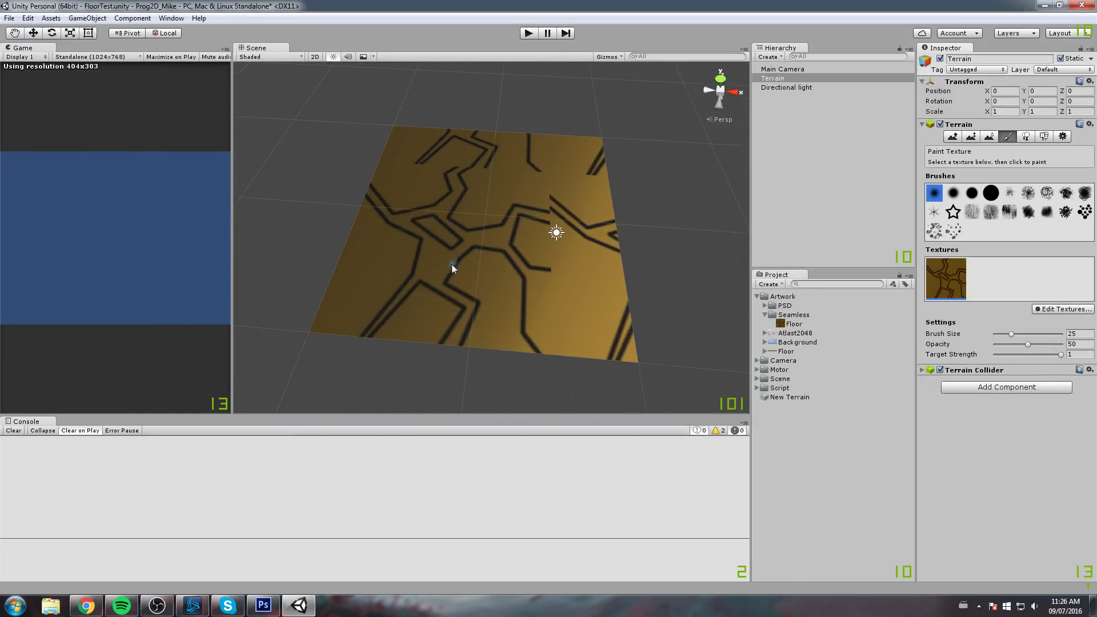
Step: Reduce the terrain brush size to 17
scroll(457, 262, "up", 3)
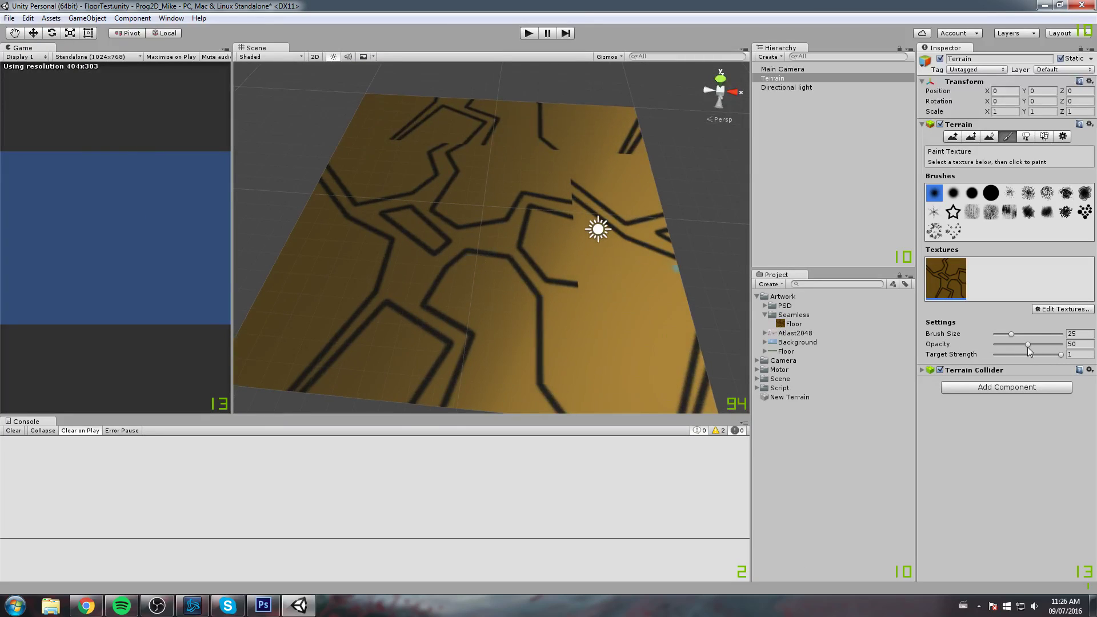
left_click_drag(1011, 334, 1006, 334)
scroll(594, 229, "down", 5)
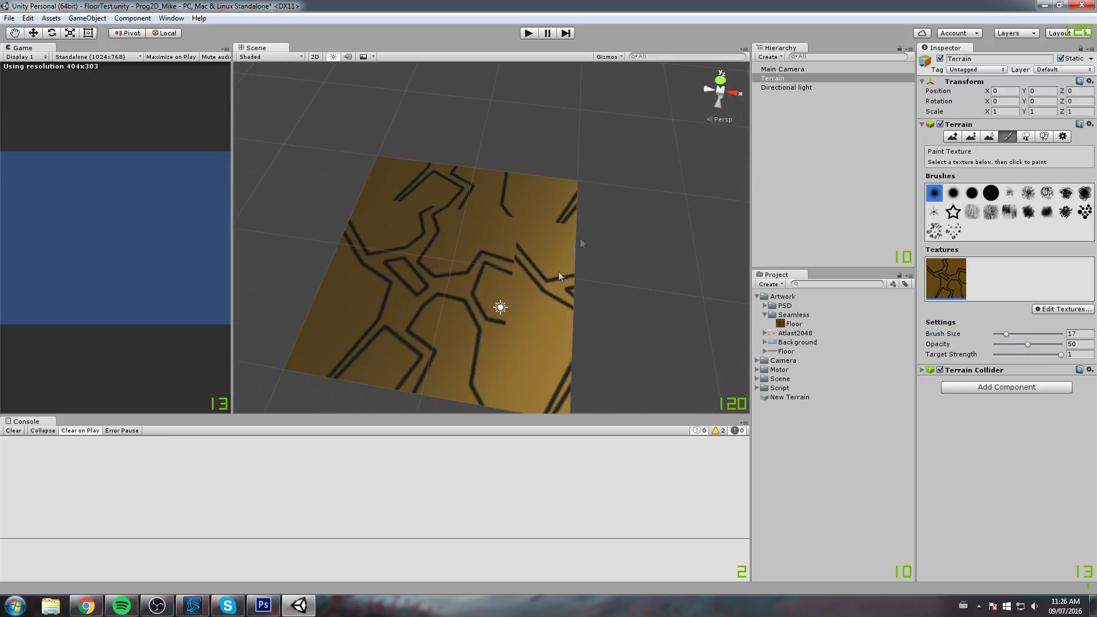
Step: Edit the terrain's Floor texture to a tiling size of 1 by 1 and apply it
scroll(632, 264, "up", 5)
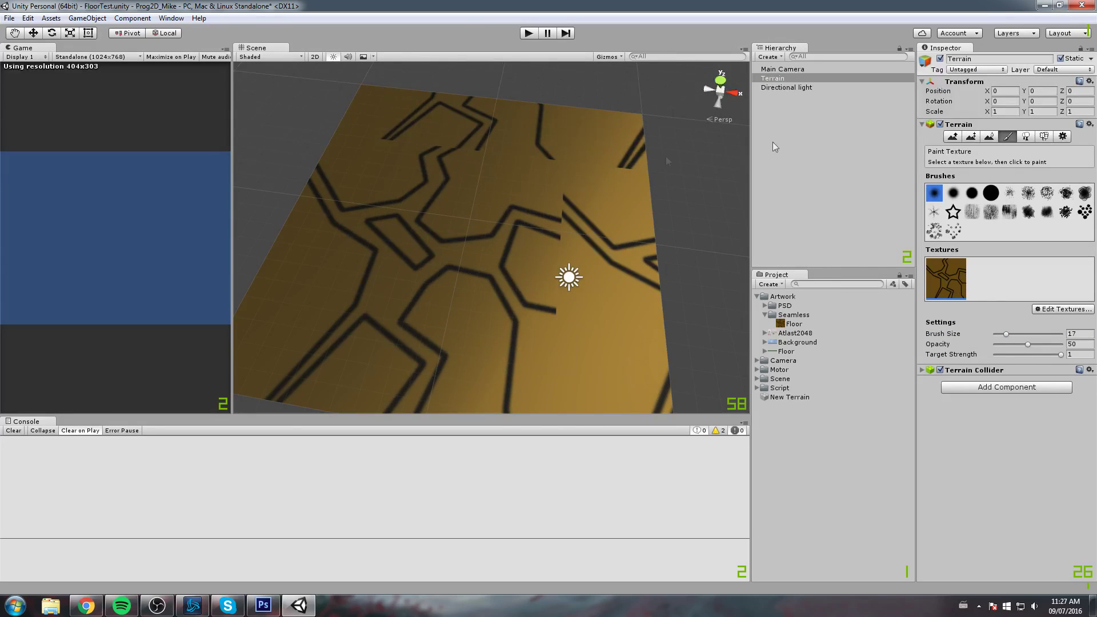
scroll(594, 179, "up", 2)
left_click(1047, 309)
left_click(1049, 327)
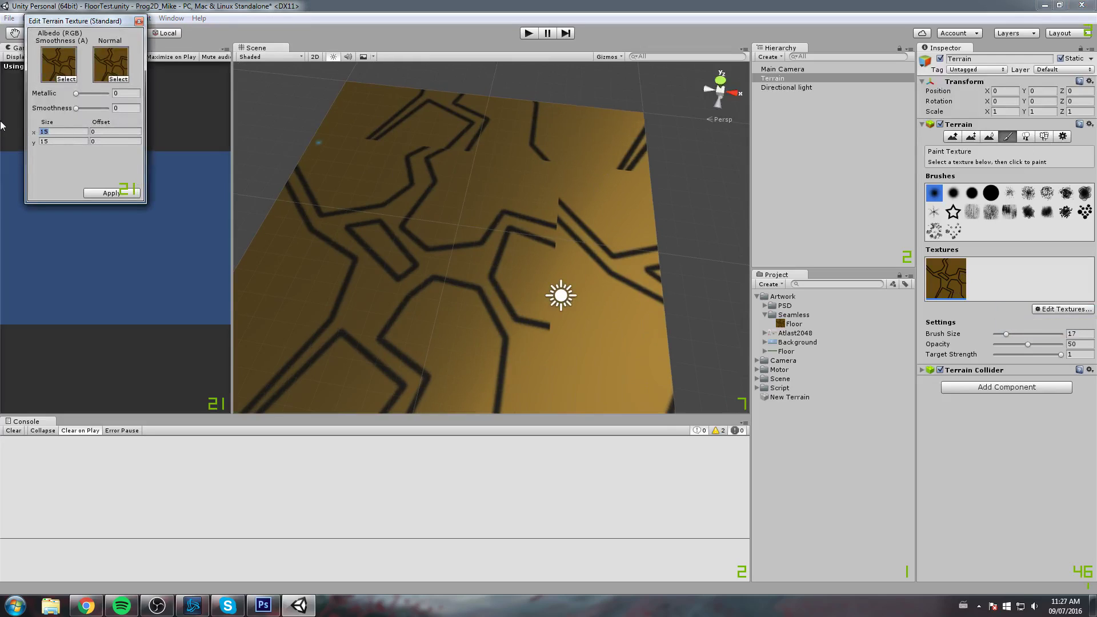
type("1")
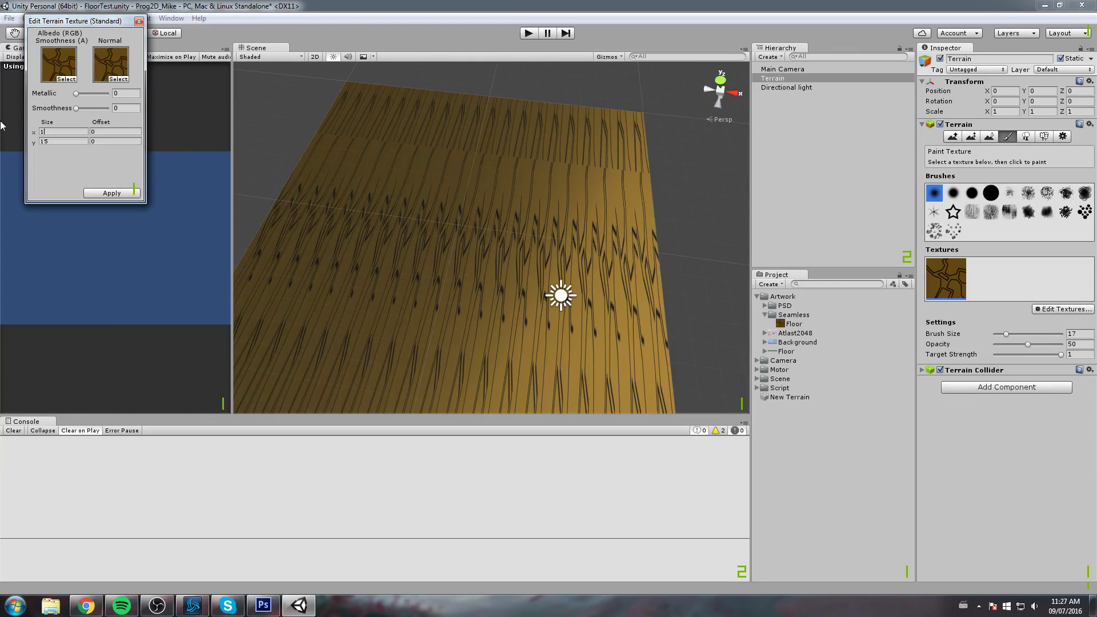
left_click_drag(56, 142, 36, 143)
type("1")
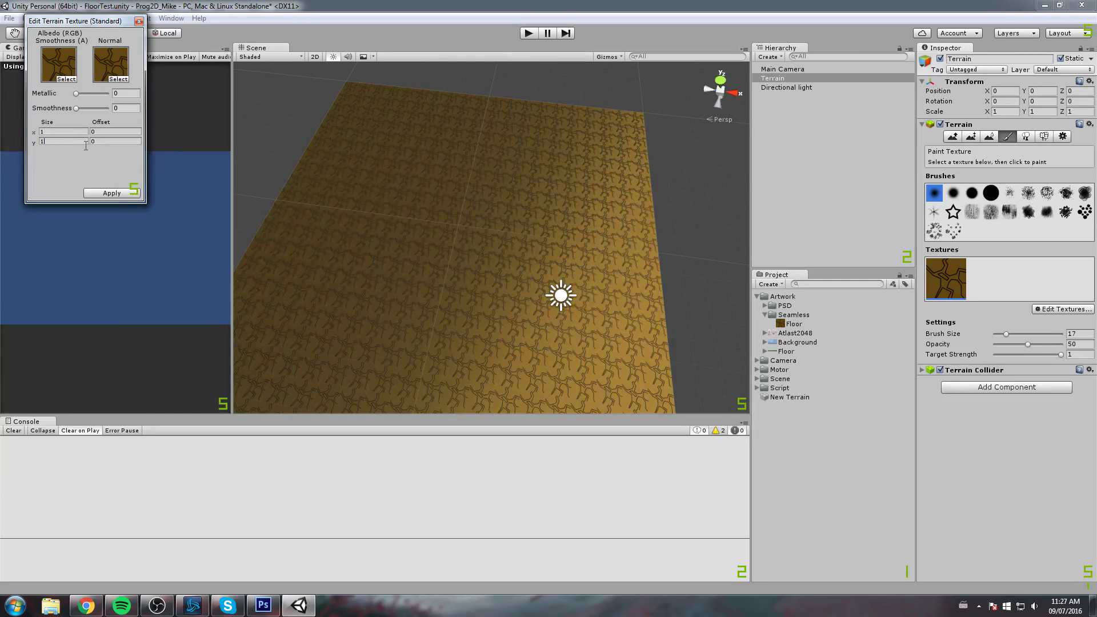
left_click(113, 192)
left_click(113, 194)
Step: Examine the tiled floor texture across the terrain from close up and at low angles for visible seams
scroll(526, 190, "up", 10)
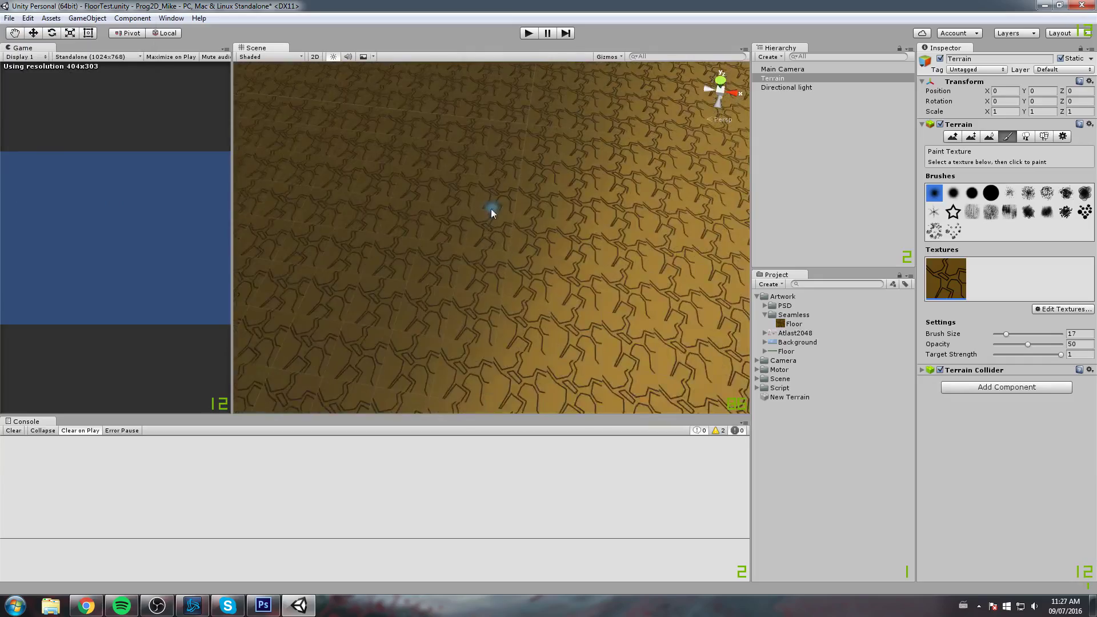
left_click_drag(496, 281, 507, 235)
scroll(498, 294, "up", 5)
left_click_drag(497, 294, 517, 201)
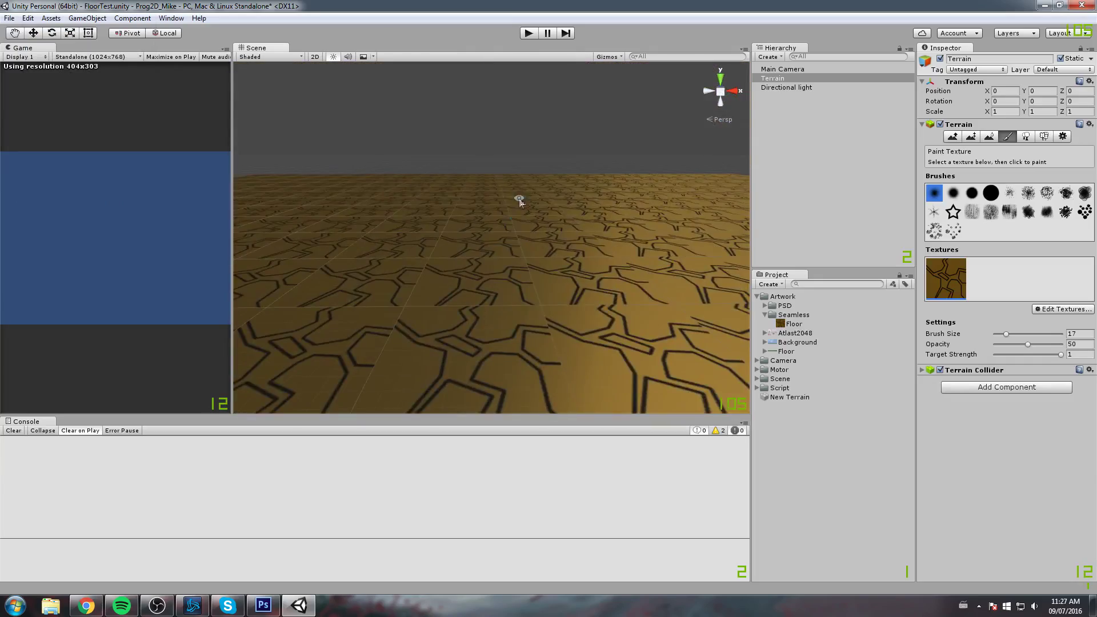
scroll(519, 286, "down", 3)
scroll(516, 291, "down", 3)
left_click_drag(512, 305, 463, 339)
scroll(503, 315, "up", 7)
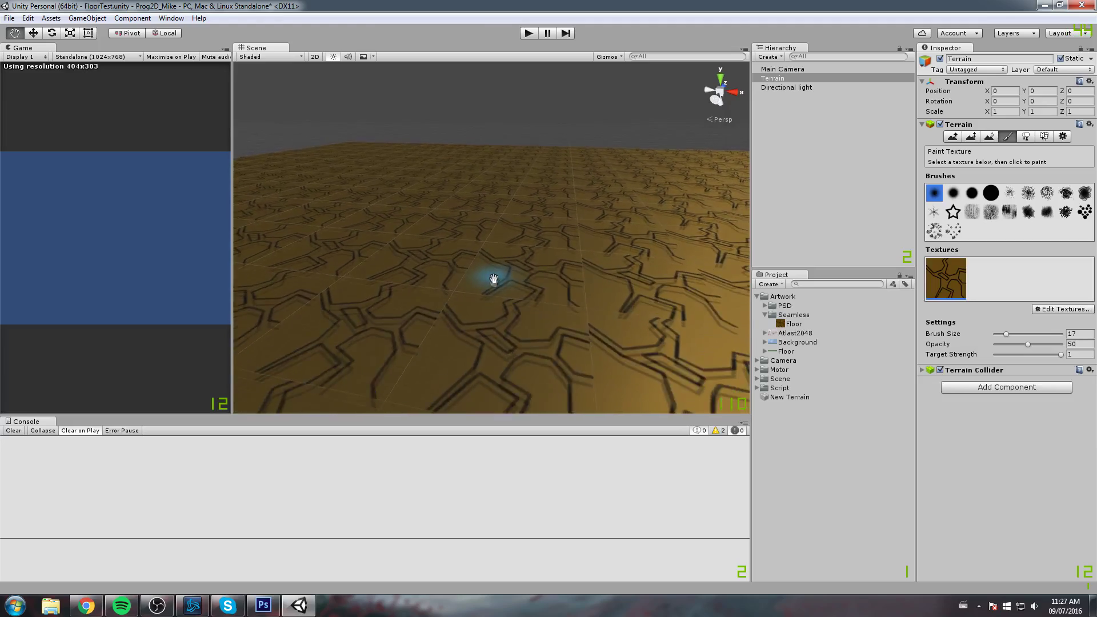
left_click_drag(492, 278, 492, 304)
scroll(493, 307, "down", 6)
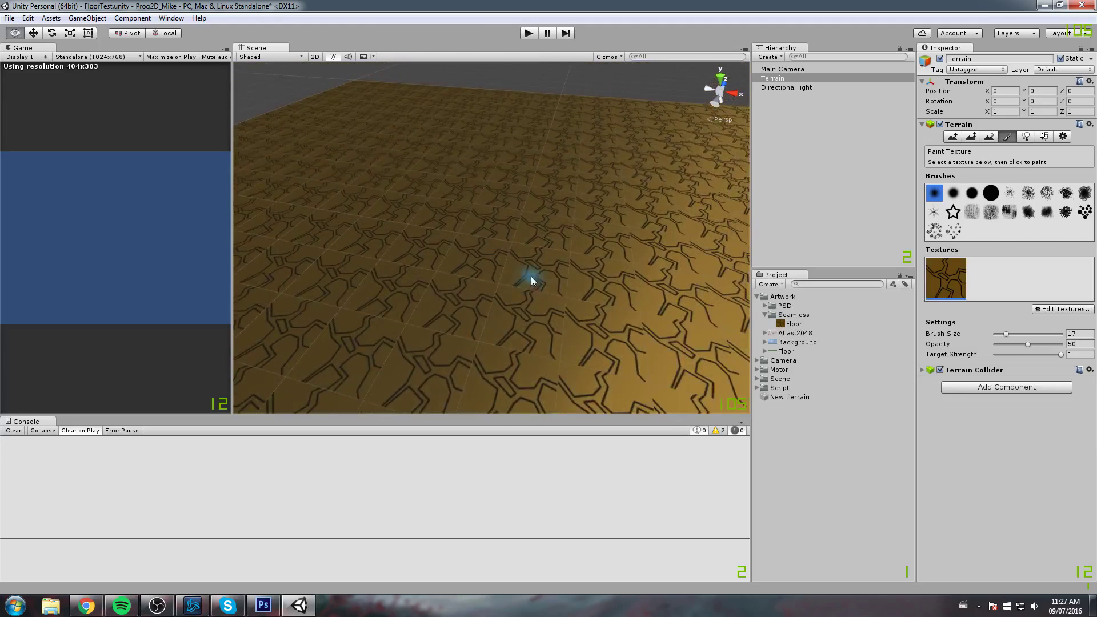
scroll(516, 275, "up", 6)
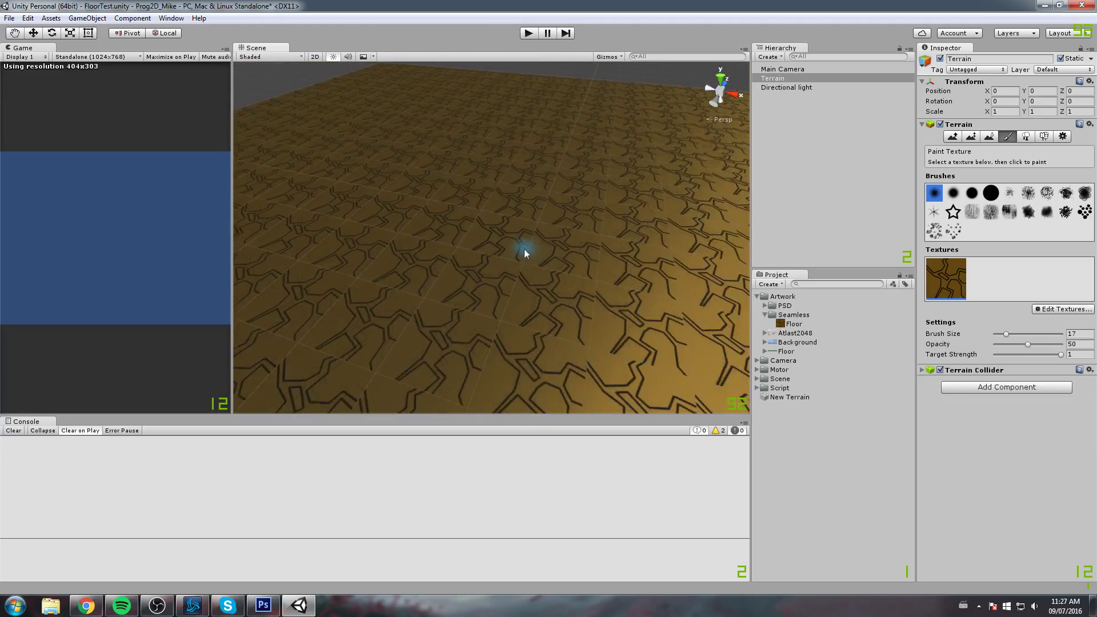
Step: Switch to Photoshop and inspect Layer 1 and Layer 2 of Floor.psd by hiding and showing each in turn
left_click(264, 605)
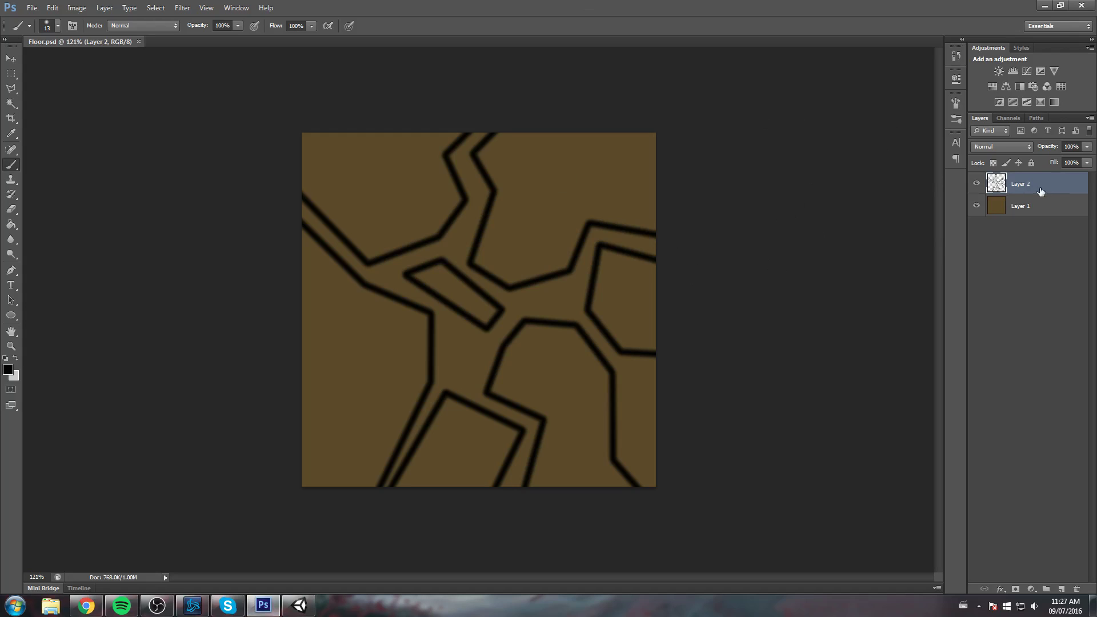
left_click(1023, 207)
left_click(978, 207)
left_click(978, 206)
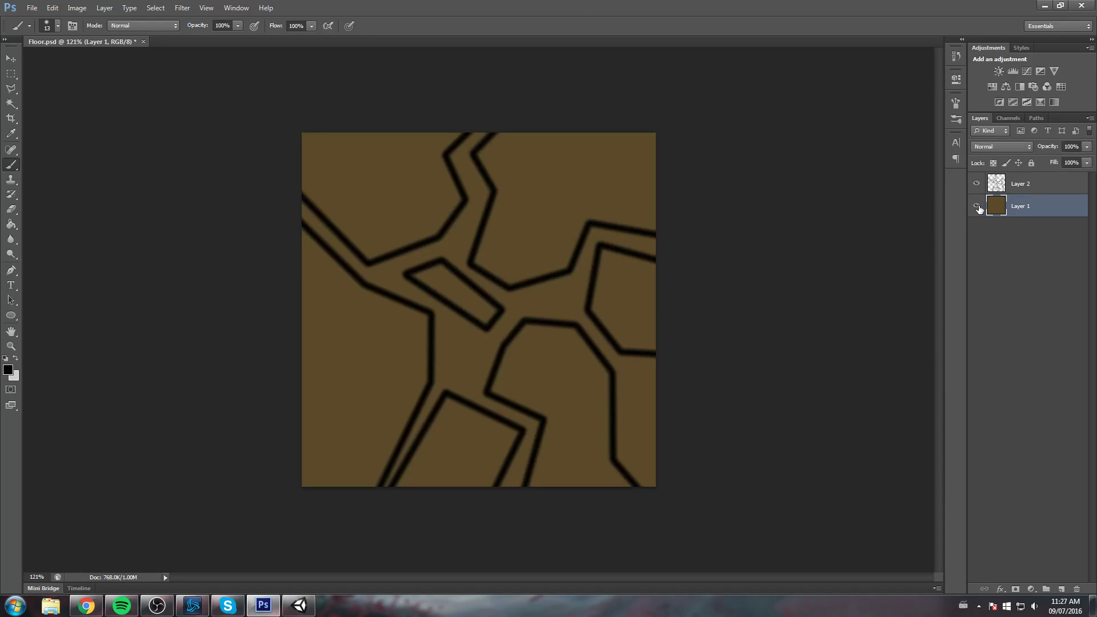
left_click(978, 207)
left_click(978, 207)
double_click(1020, 183)
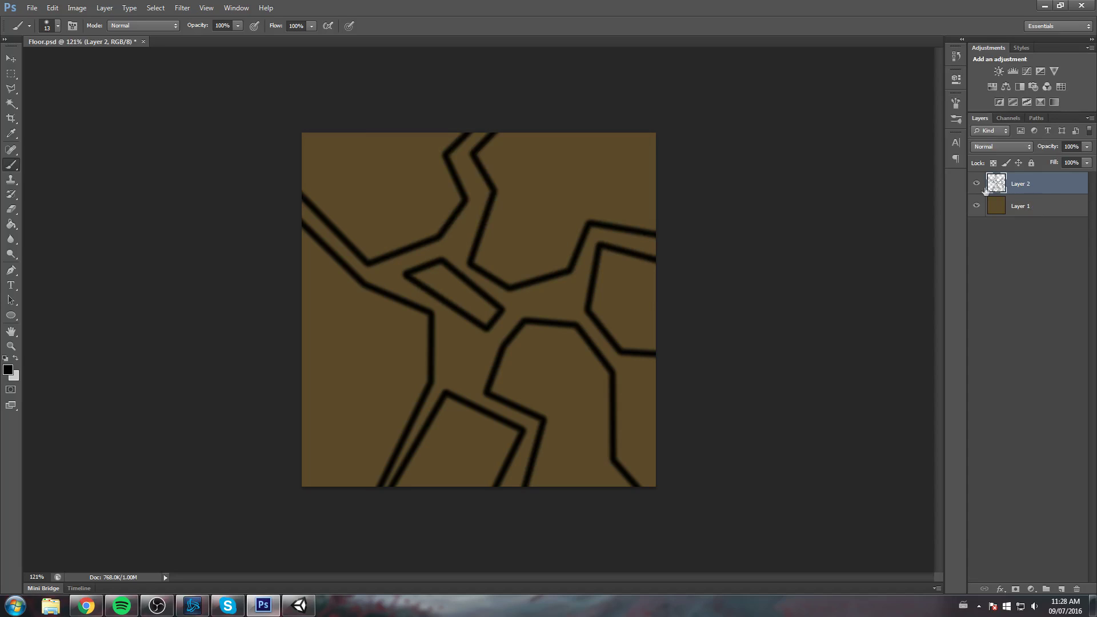
left_click(976, 183)
left_click(976, 183)
left_click(976, 184)
left_click(976, 184)
Step: Offset Layer 2 by 256 pixels horizontally and 256 pixels vertically with Wrap Around for the undefined areas
left_click(182, 8)
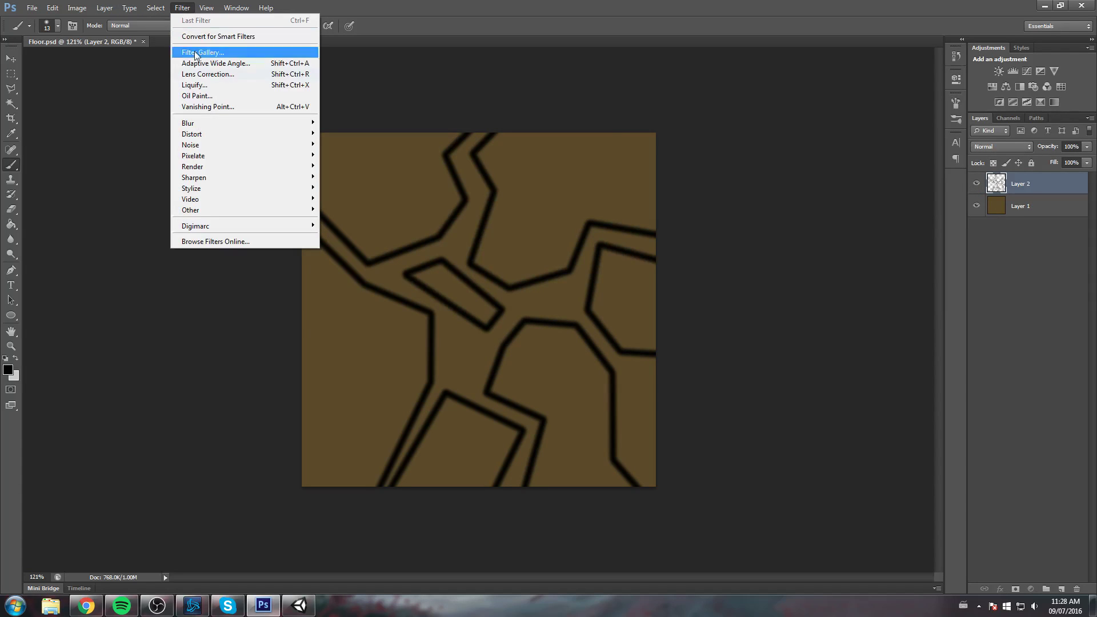
mouse_move(263, 212)
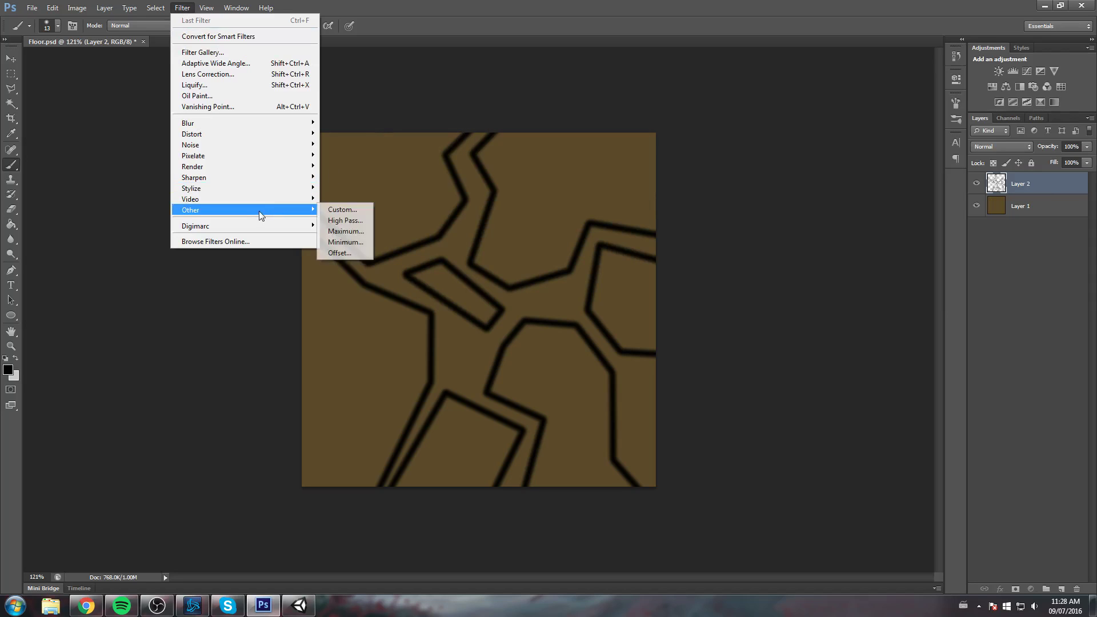
left_click(341, 254)
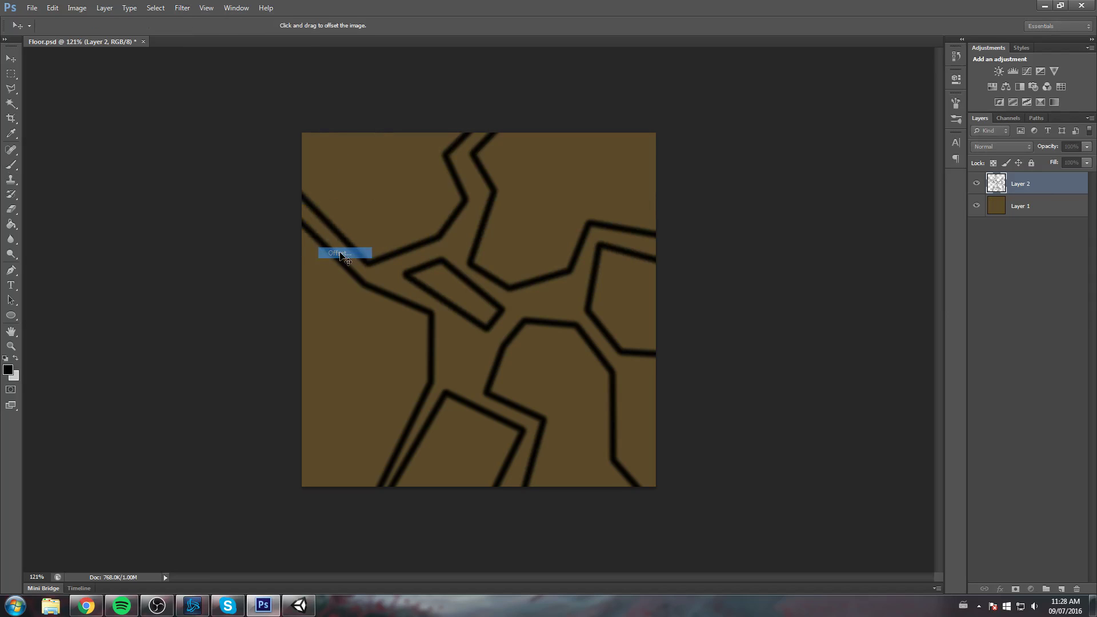
left_click_drag(537, 163, 828, 183)
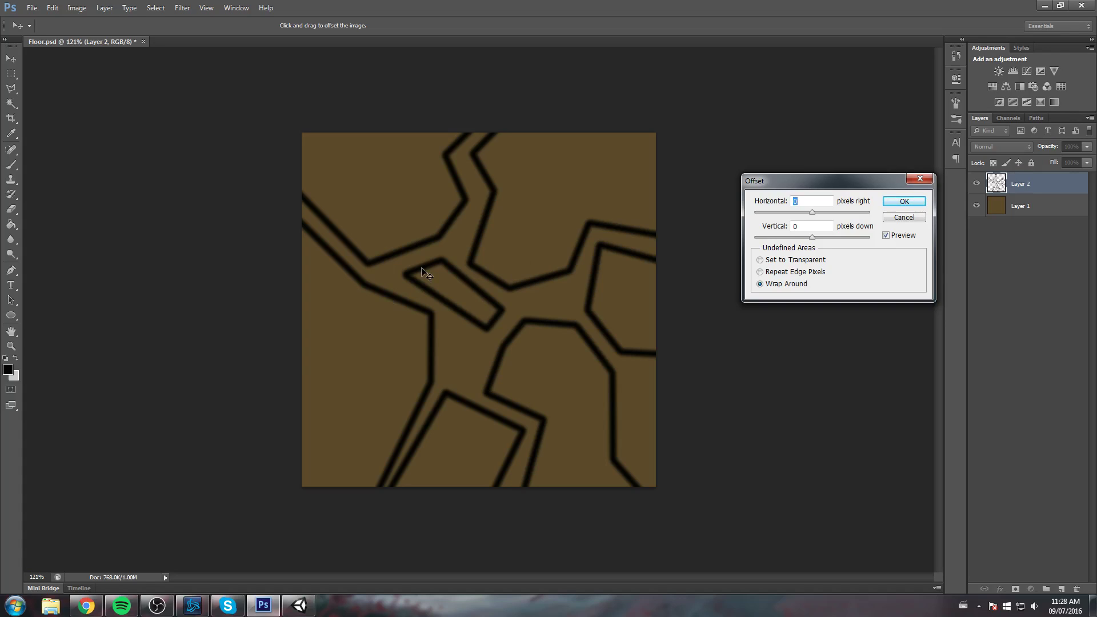
type("256")
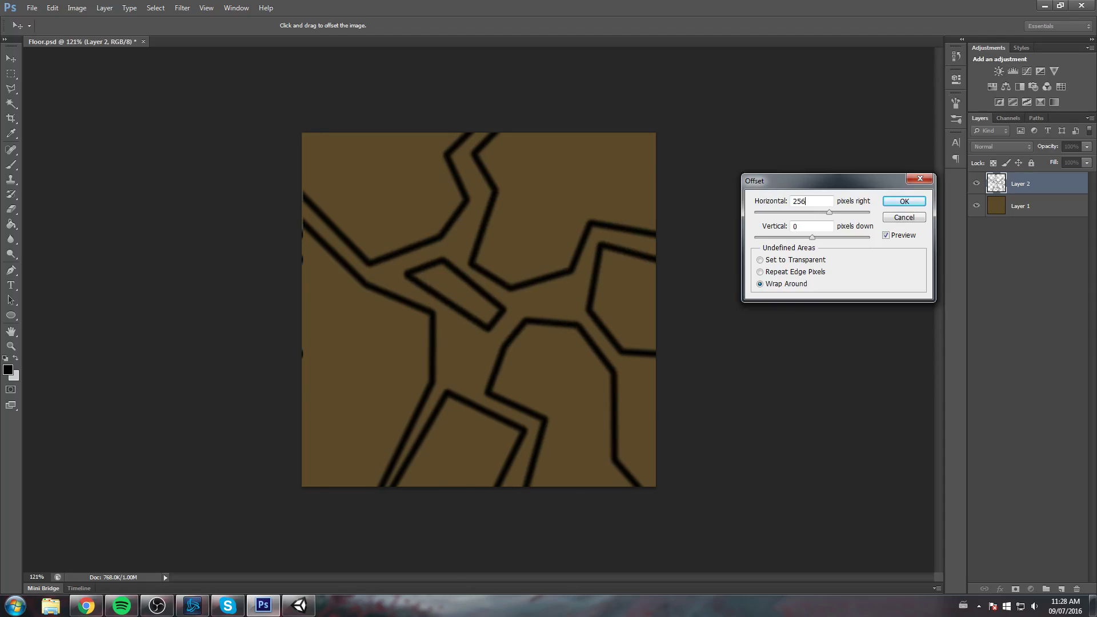
left_click(828, 226)
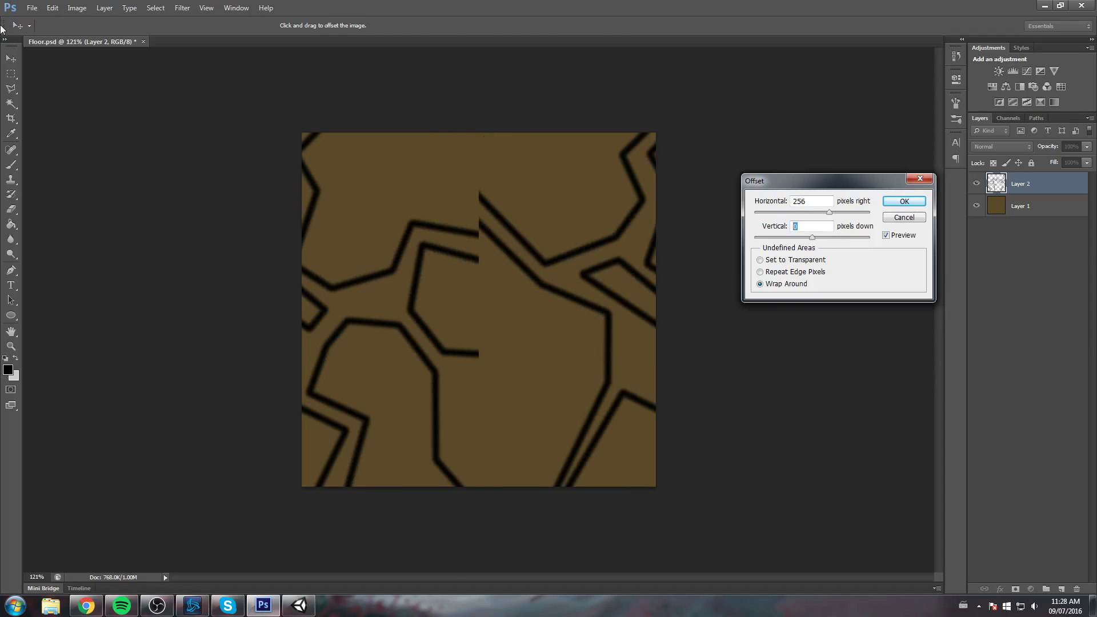
type("256")
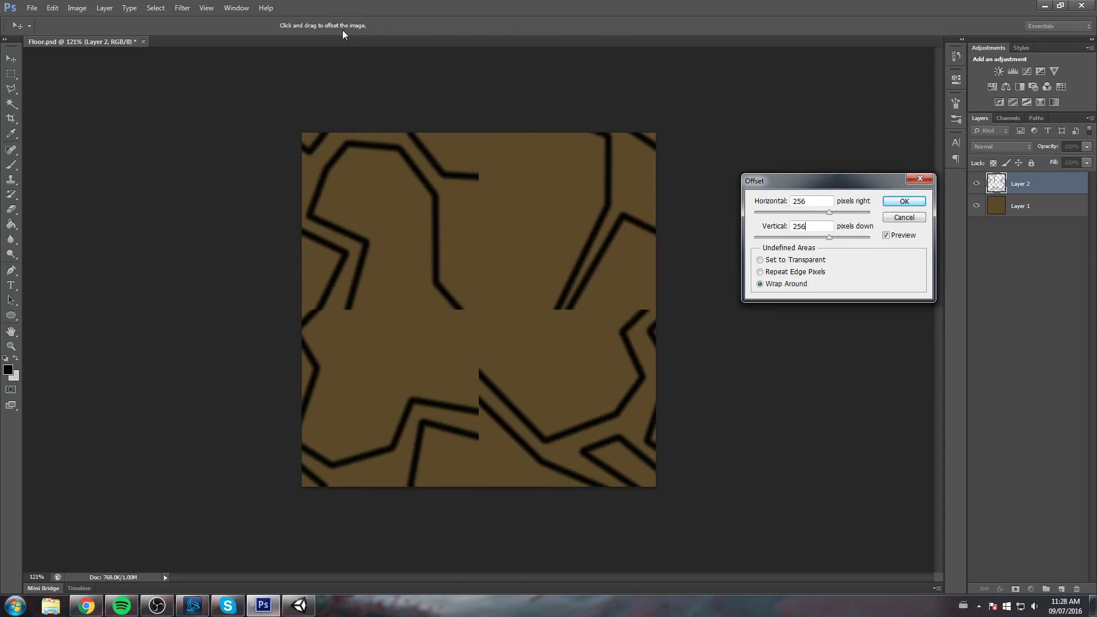
left_click(905, 204)
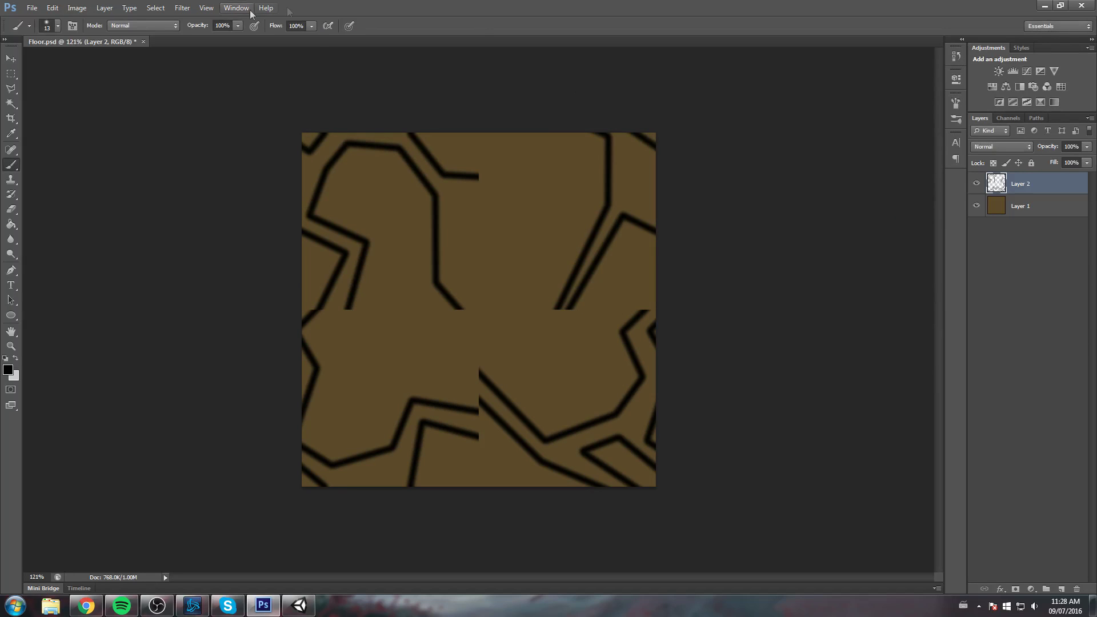
left_click(182, 8)
left_click(185, 10)
left_click(183, 9)
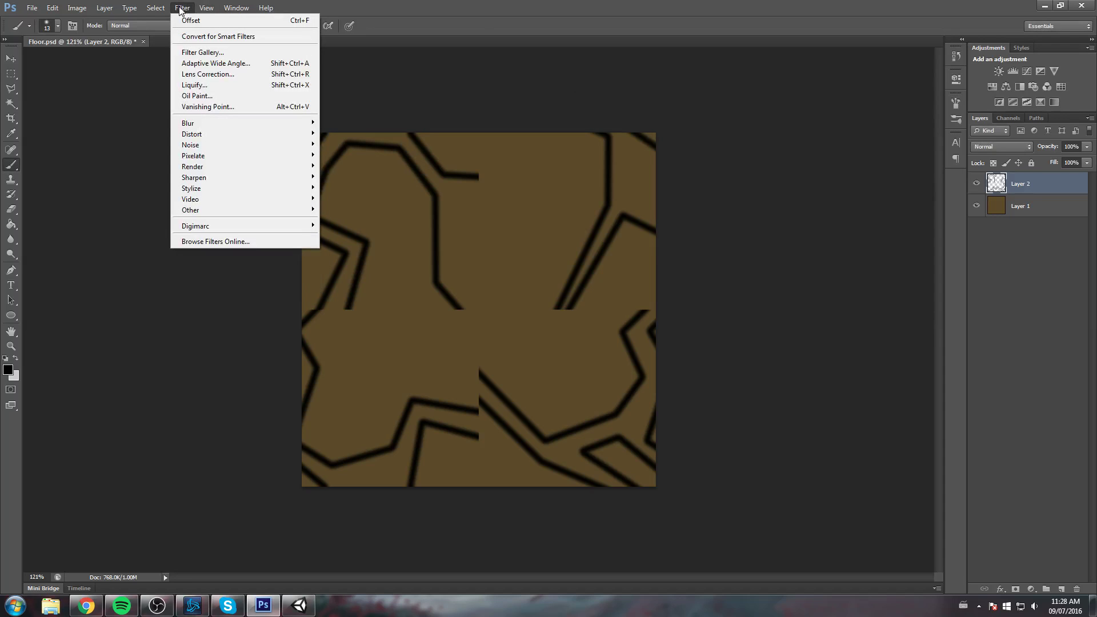
mouse_move(207, 8)
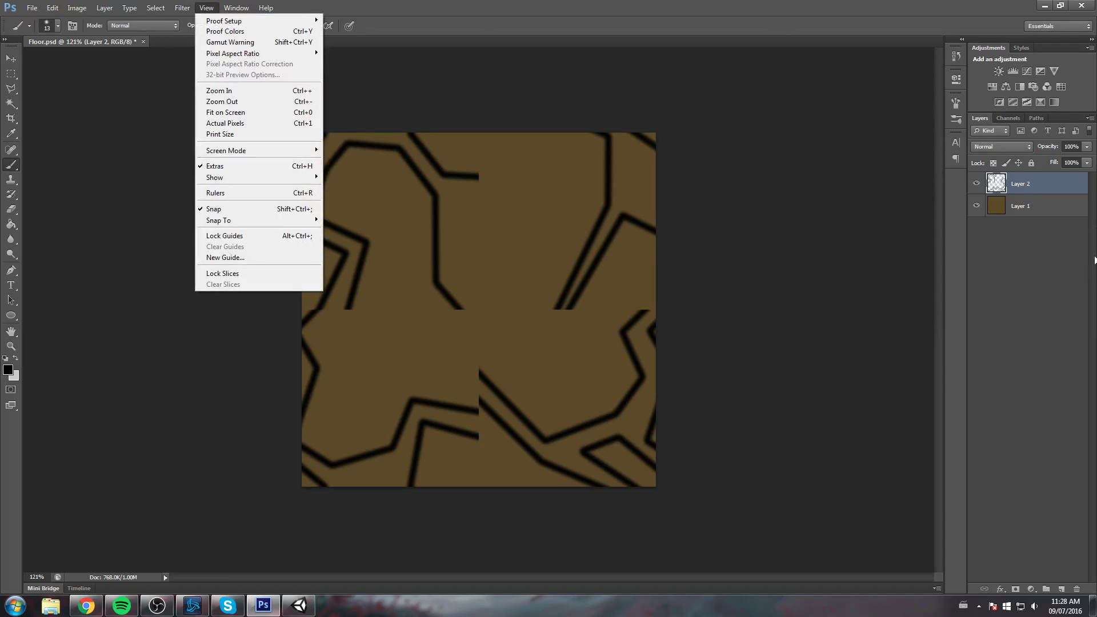
left_click(1086, 272)
left_click(1047, 184)
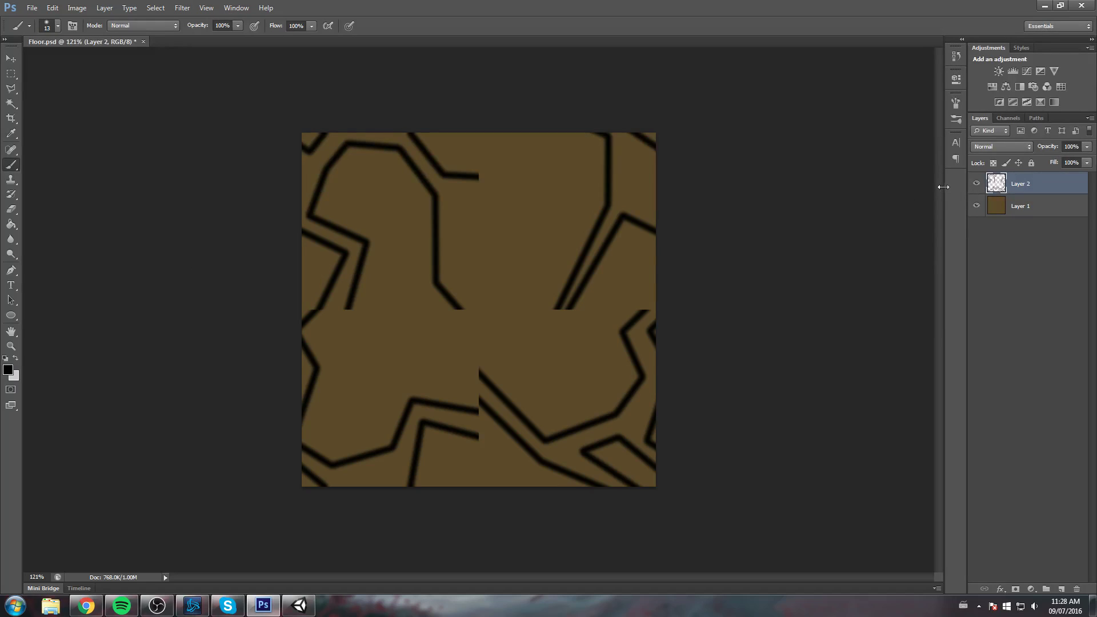
Step: Compare Layer 2 before and after the offset by repeatedly undoing and restoring the filter
key("ctrl+z")
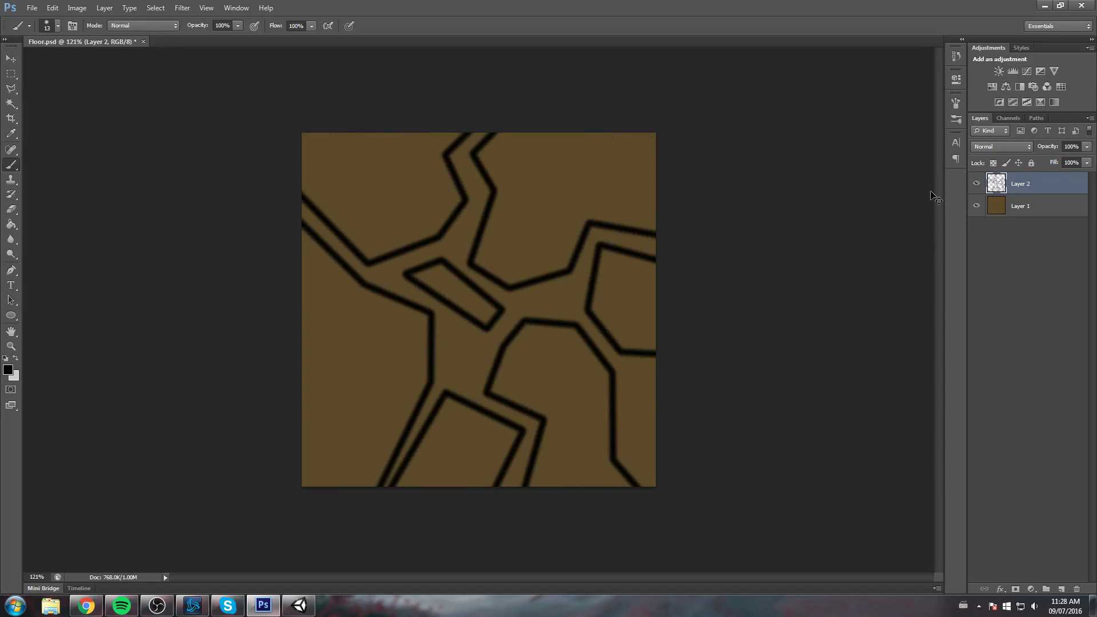
key("ctrl+z")
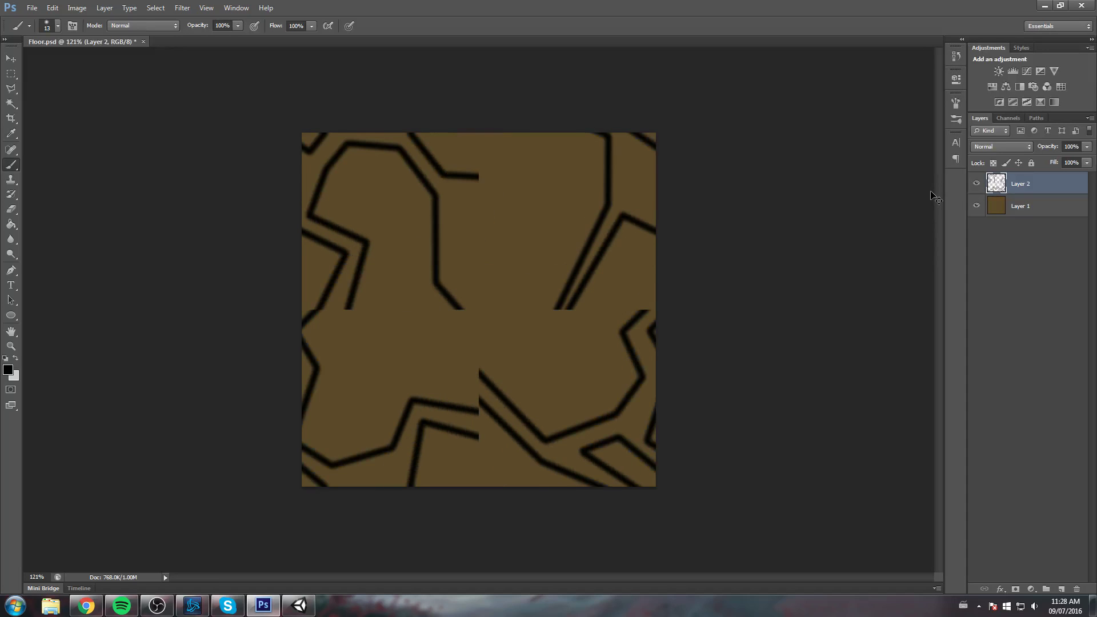
key("ctrl+z")
key("ctrl+z")
key("ctrl+z")
key("ctrl+z")
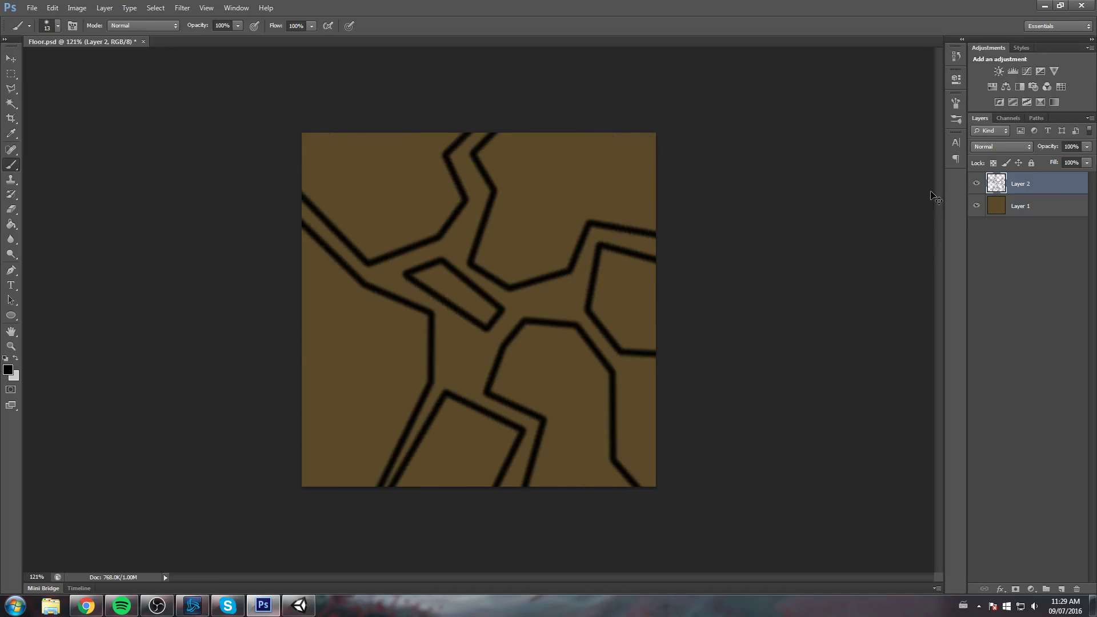
key("ctrl+z")
key("ctrl+z")
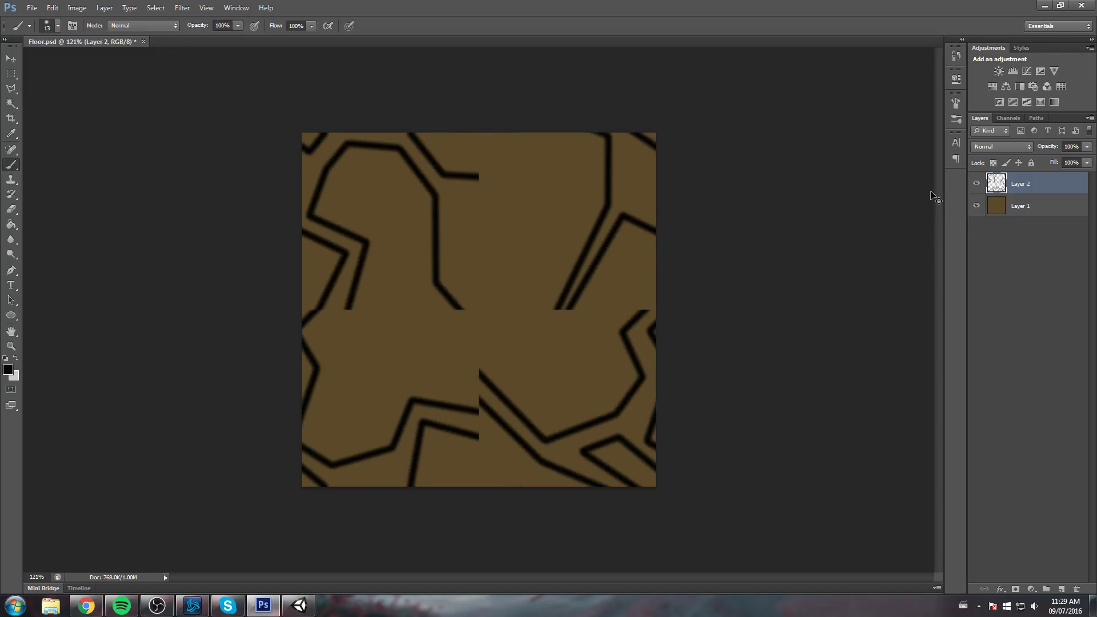
key("ctrl+z")
key("ctrl+z")
key("ctrl+z")
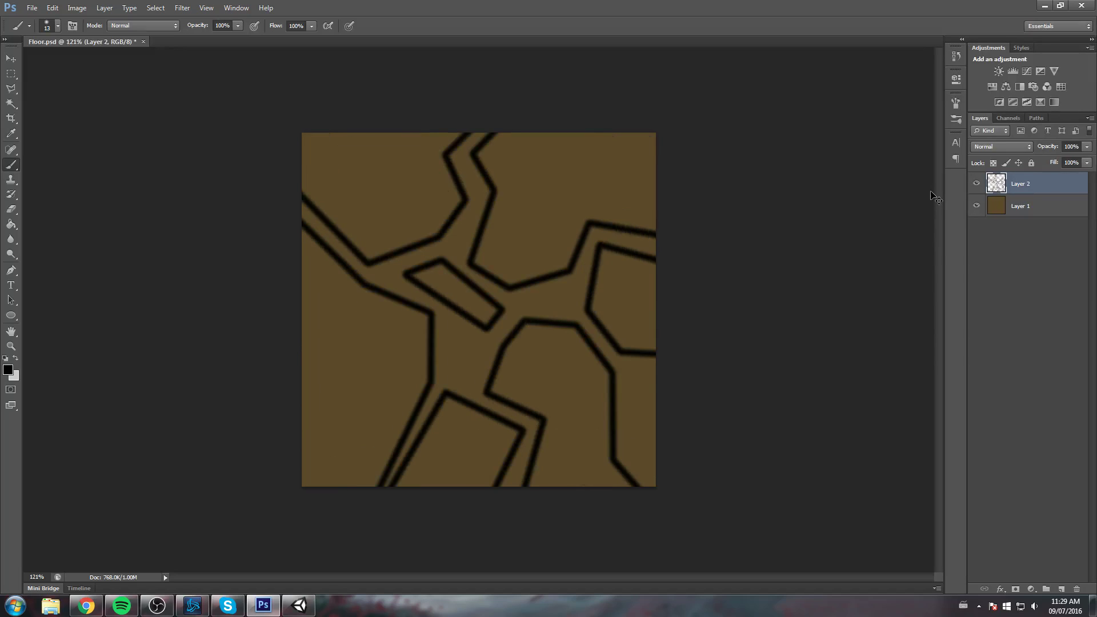
key("ctrl+z")
Step: Paint black strokes on Layer 2 to reconnect the broken crack across the central seam and close the twin crack ends beside it
scroll(293, 208, "up", 6)
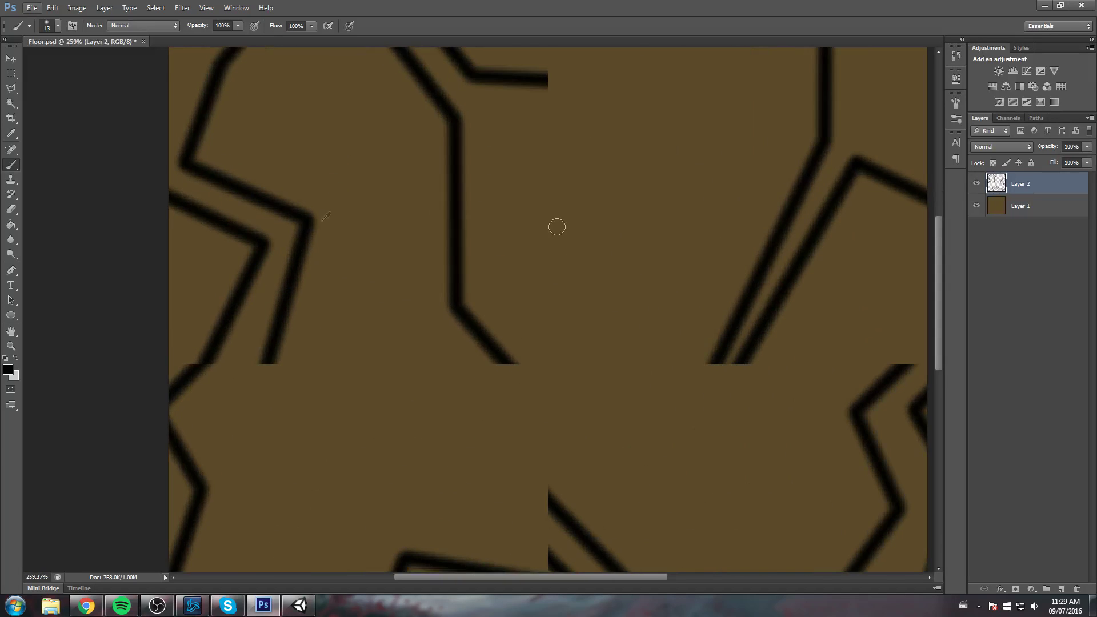
scroll(470, 320, "down", 3)
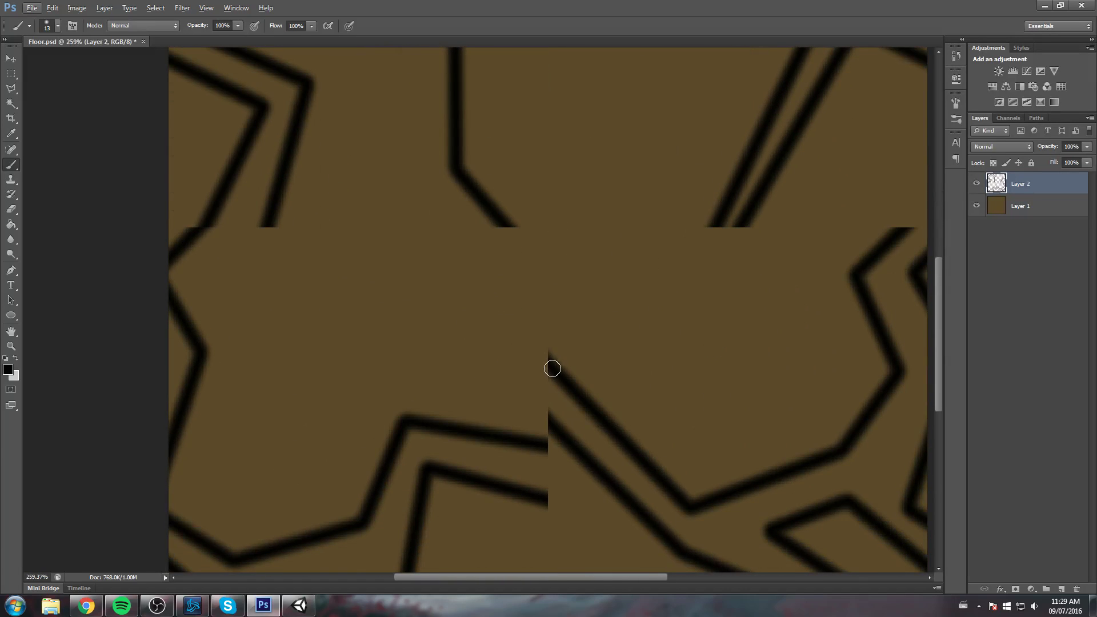
left_click_drag(551, 369, 503, 287)
left_click(503, 228, "shift")
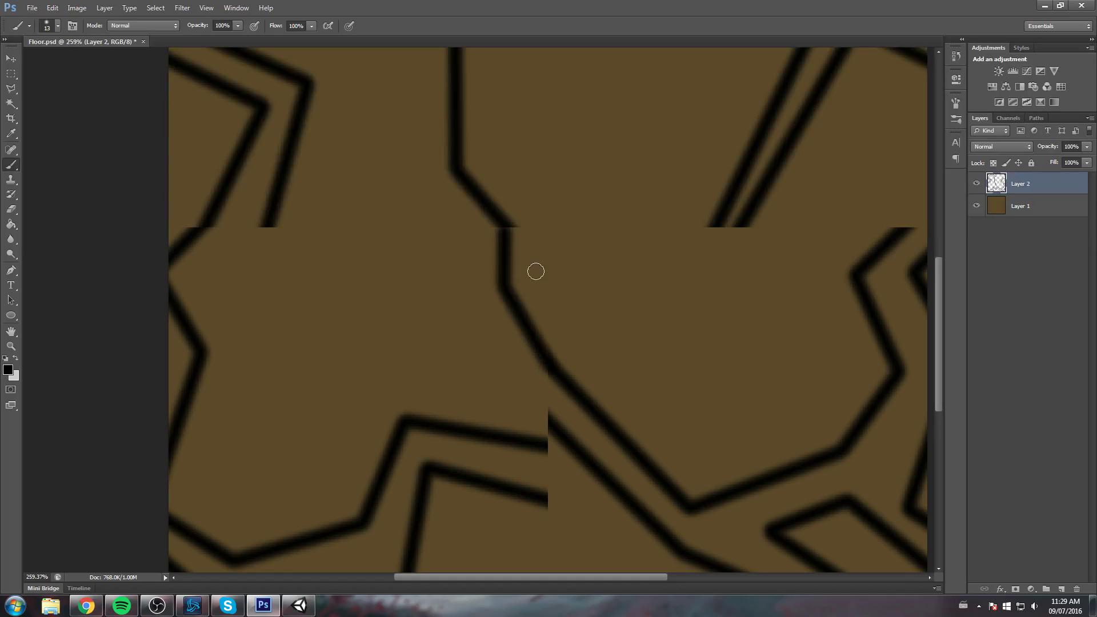
left_click_drag(501, 222, 512, 313)
left_click_drag(552, 368, 540, 353)
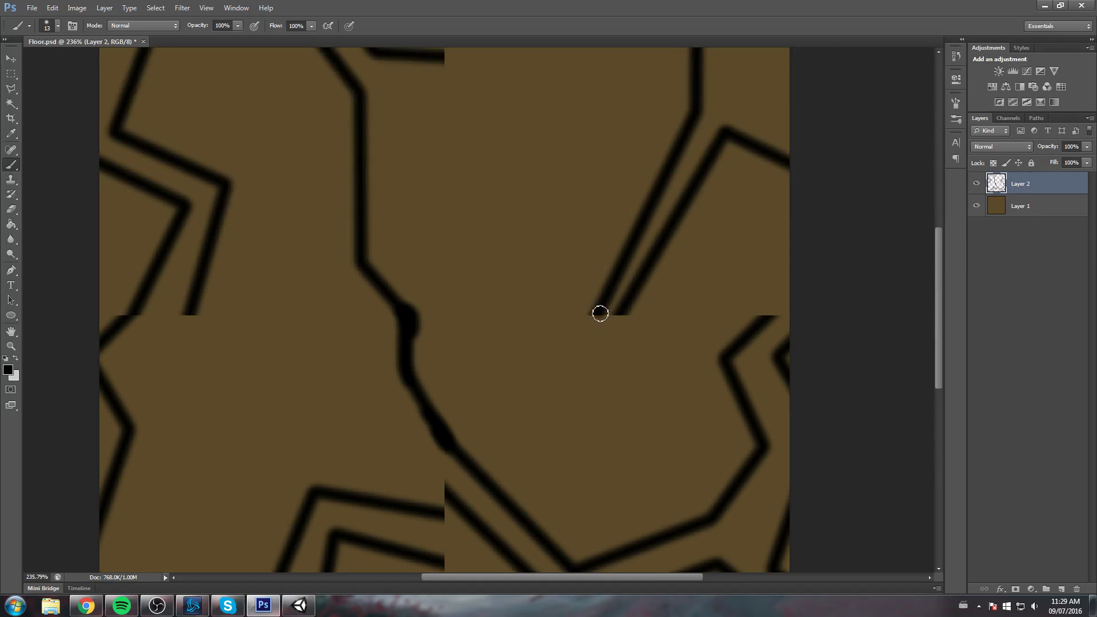
mouse_move(592, 328)
left_mouse_down()
mouse_move(629, 312)
mouse_move(594, 315)
mouse_move(628, 309)
mouse_move(591, 338)
mouse_move(599, 310)
left_mouse_up()
Step: Extend the cut-off crack near the upper middle with straight black strokes running across and then up to the canvas's top edge
left_click_drag(533, 187, 644, 362)
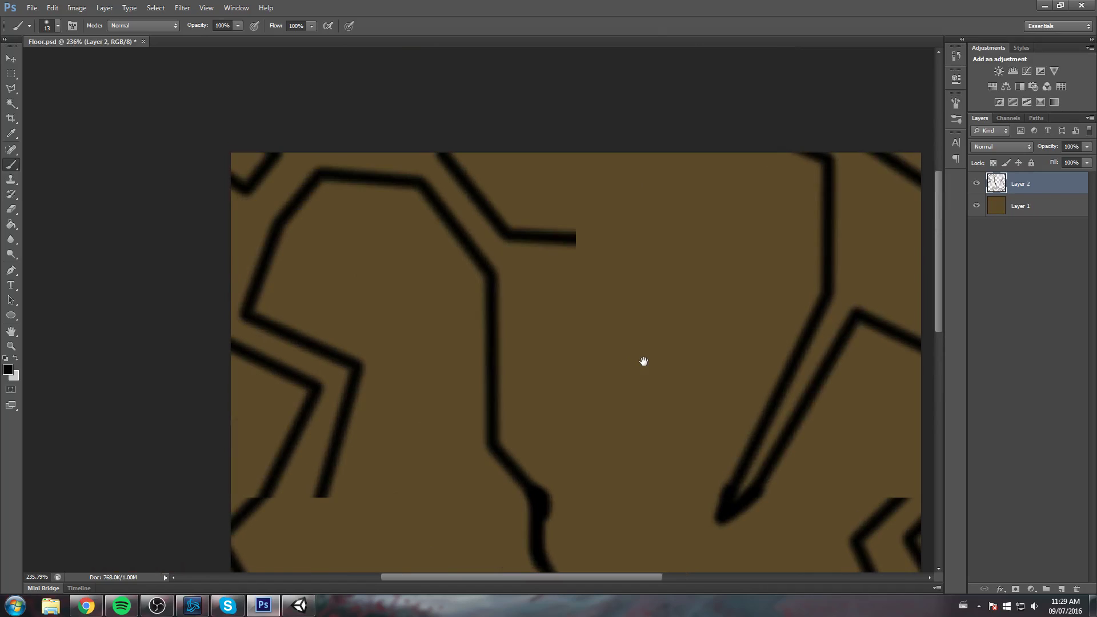
left_click(570, 238)
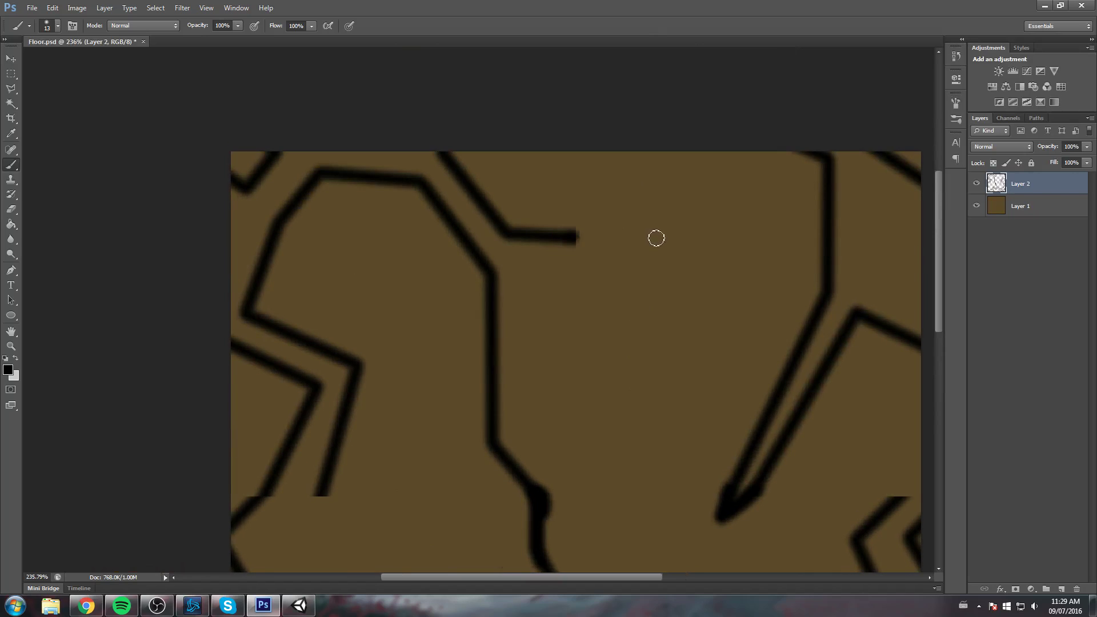
left_click(656, 238, "shift")
left_click(710, 143, "shift")
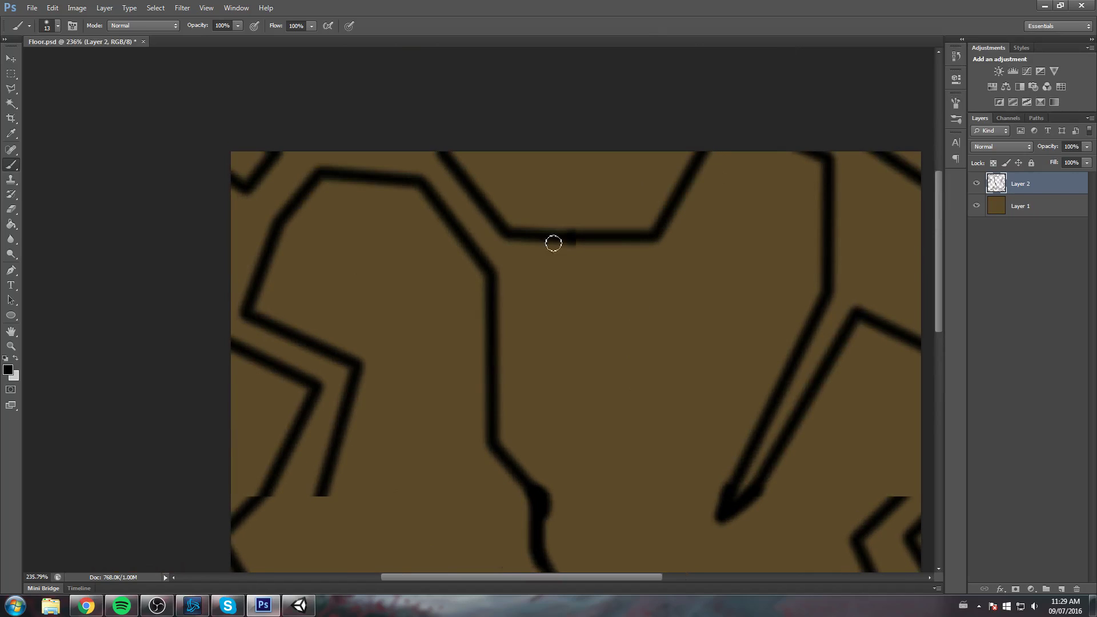
left_click(654, 236, "shift")
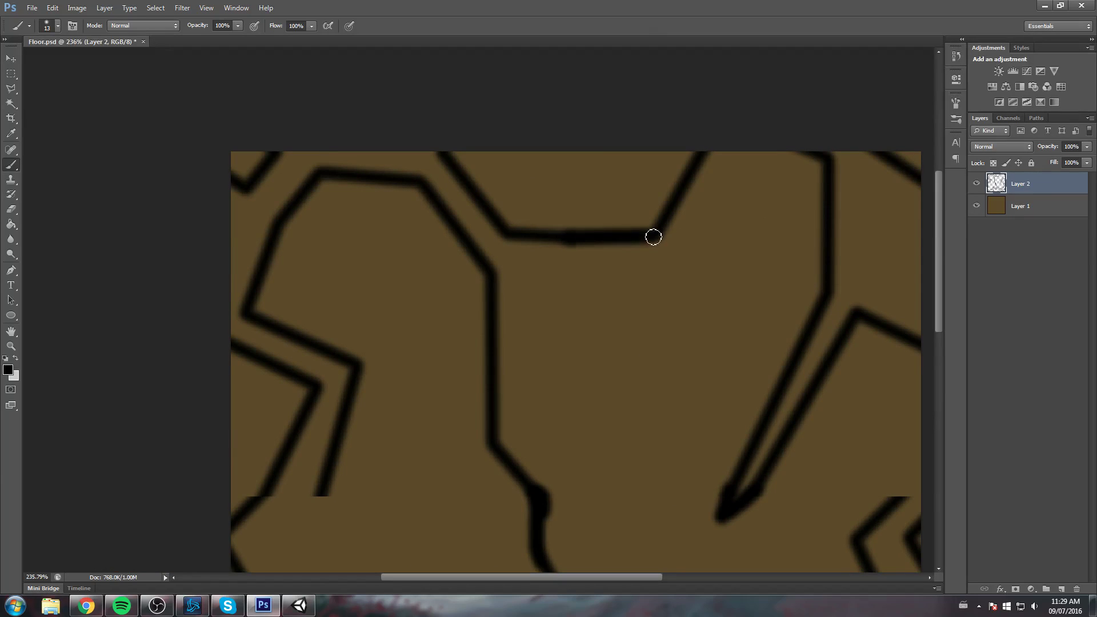
left_click(711, 144, "shift")
Step: Reapply the Offset filter to Layer 2 to inspect its edges, and bridge more broken cracks along the central seams
scroll(729, 219, "down", 2)
scroll(728, 219, "down", 7)
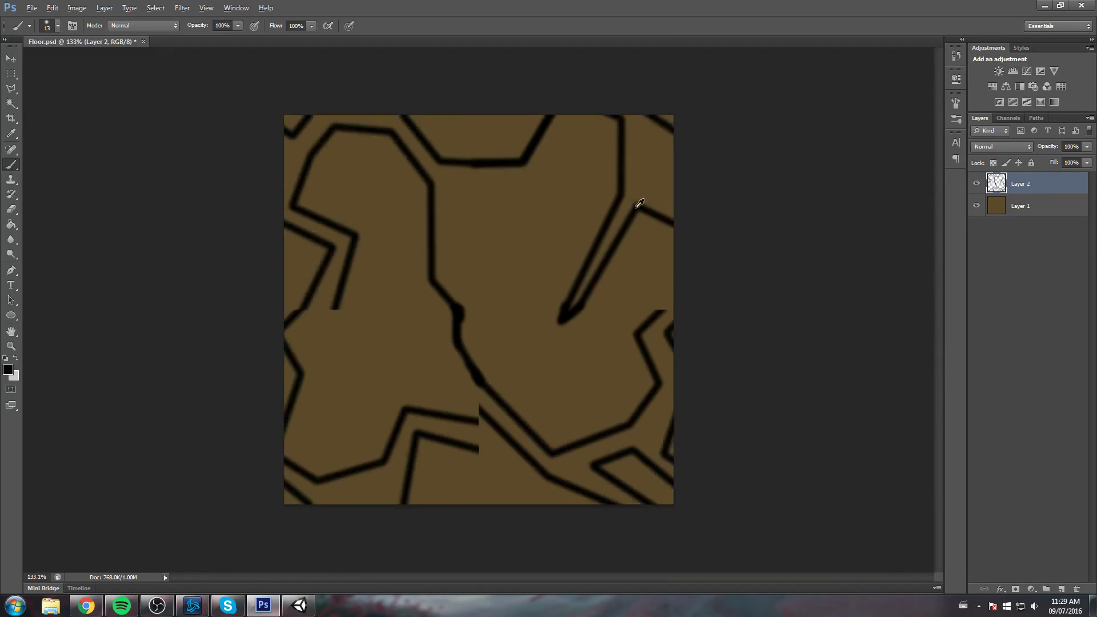
key("ctrl+f")
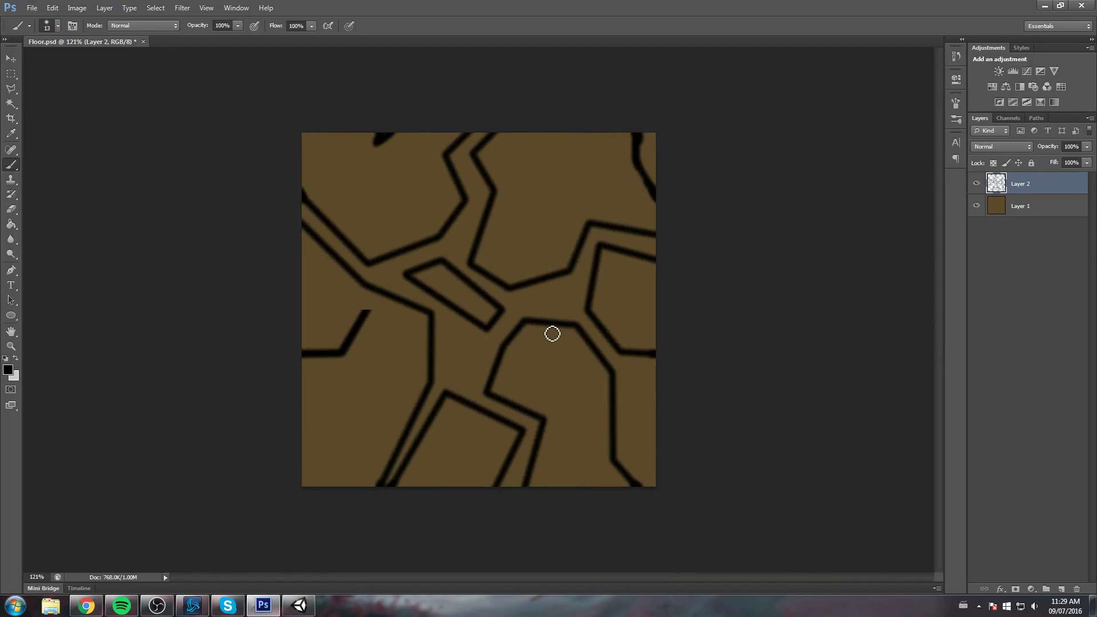
key("ctrl+f")
key("ctrl+f")
key("ctrl+f")
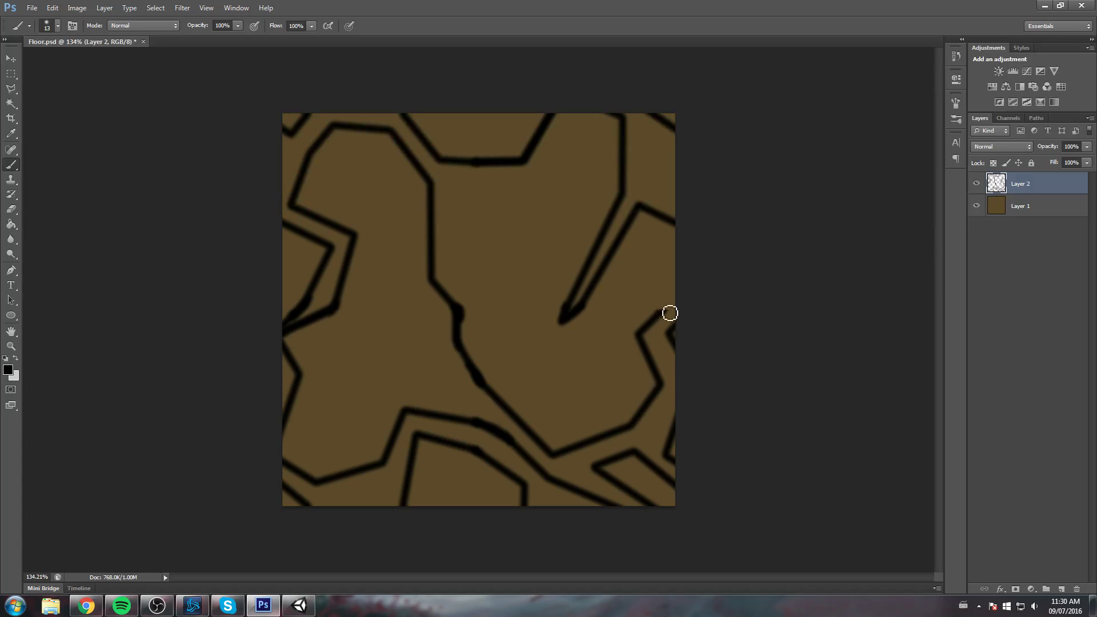
Step: Extend the crack at the canvas's right edge and thicken the crack at the bottom edge, reapplying the Offset filter after each stroke
left_click_drag(669, 313, 678, 307)
key("ctrl+f")
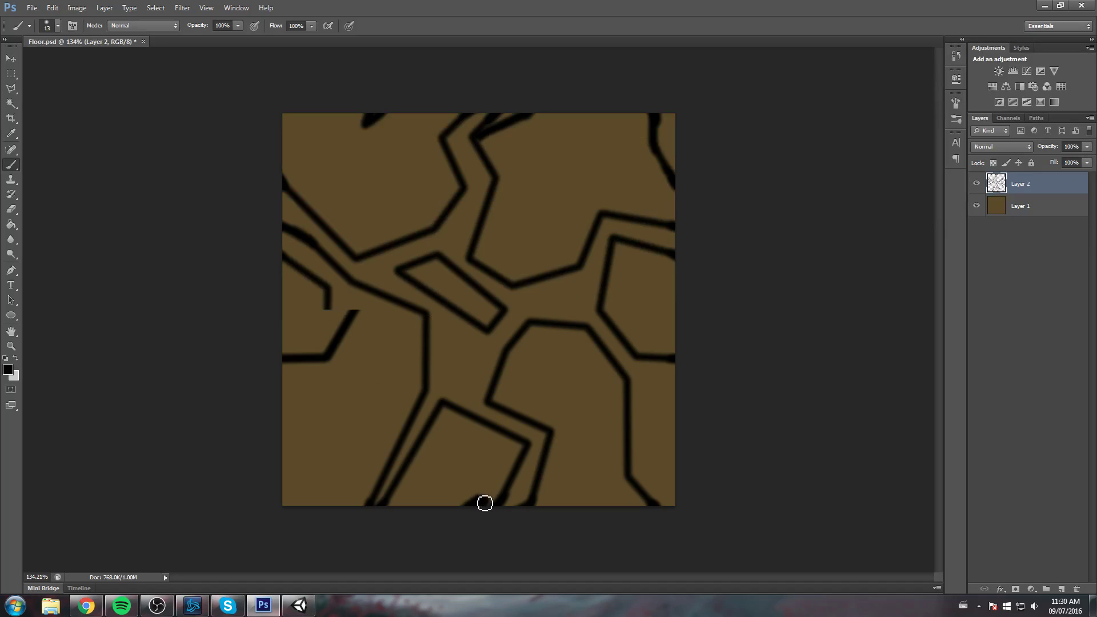
left_click_drag(484, 503, 506, 496)
key("ctrl+f")
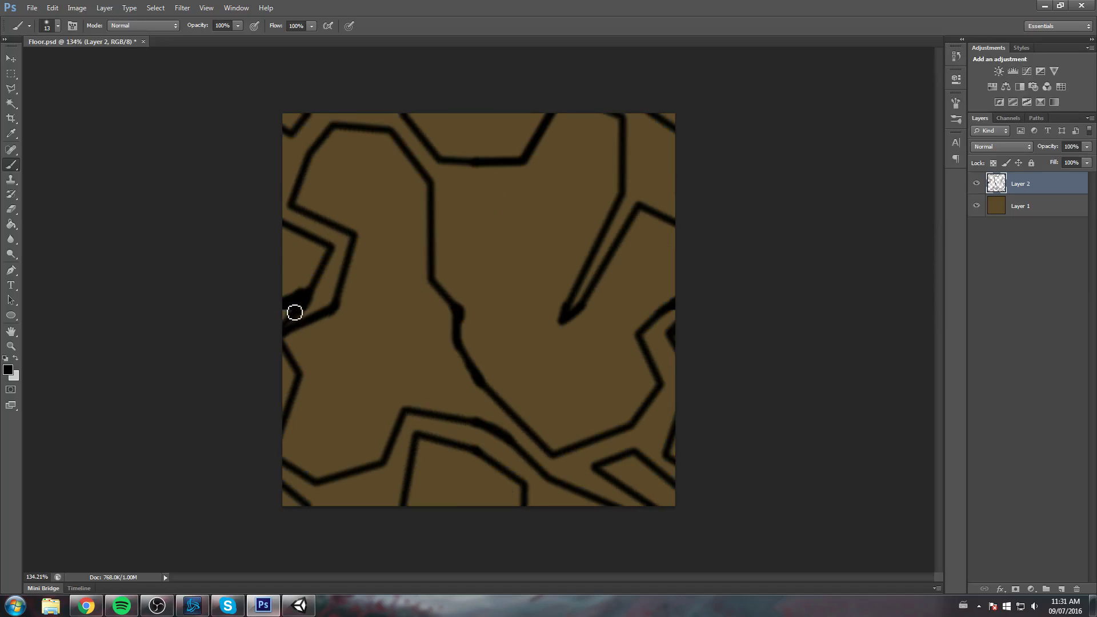
Step: Reapply the Offset filter and paint a short stroke joining the two open crack ends at the middle of the left side
key("ctrl+f")
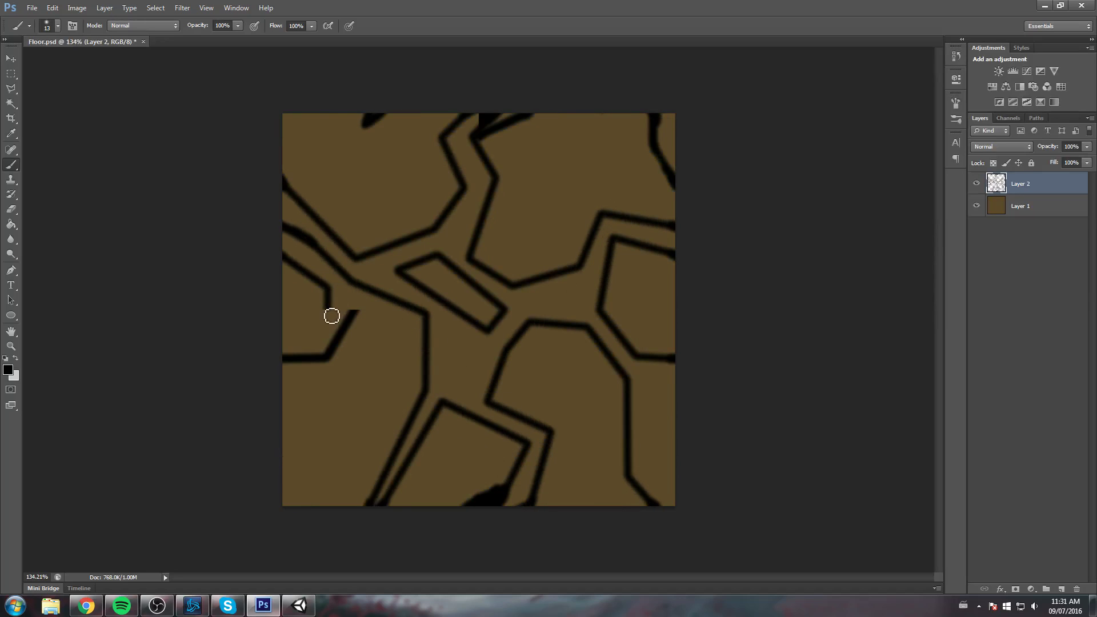
left_click(356, 312, "shift")
left_click_drag(560, 106, 510, 135)
key("ctrl+f")
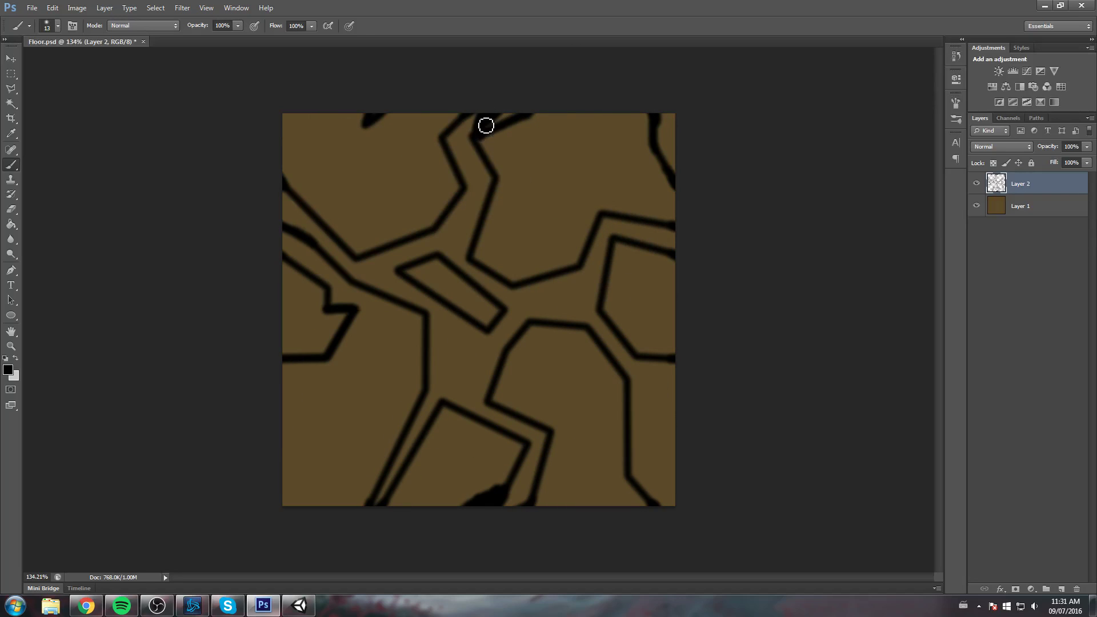
Step: Offset Layer 2 again and fill the gap between the thick cracks near the left edge with black
key("ctrl+f")
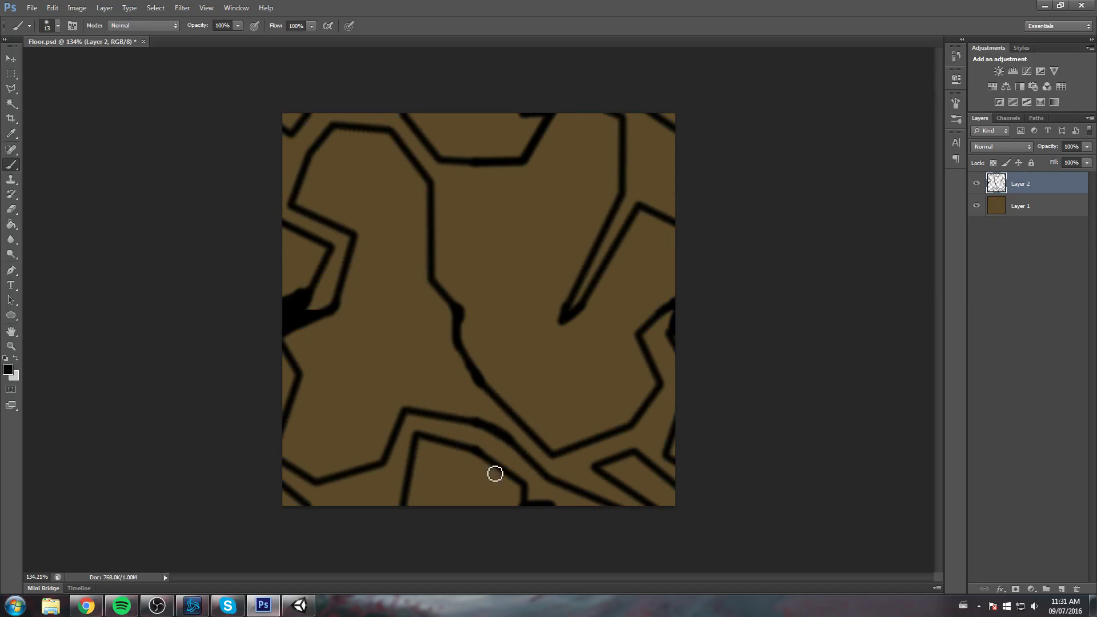
mouse_move(313, 316)
left_mouse_down()
mouse_move(309, 299)
mouse_move(321, 309)
left_mouse_up()
key("ctrl+f")
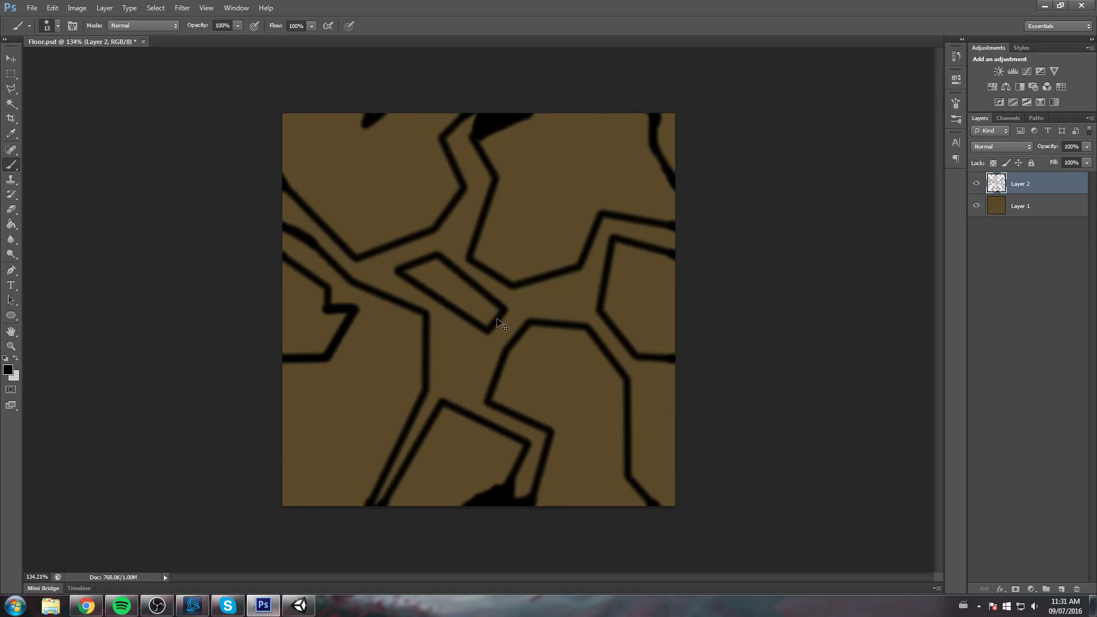
Step: Check the texture for remaining seams by repeatedly reapplying the Offset filter at different magnifications
scroll(423, 240, "down", 8)
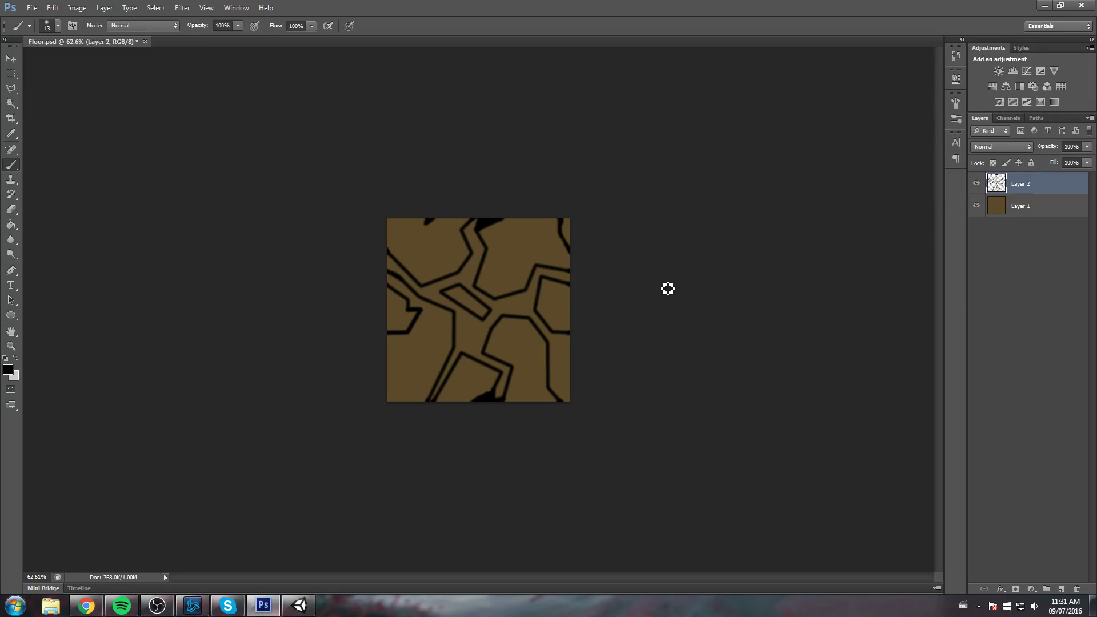
key("ctrl+f")
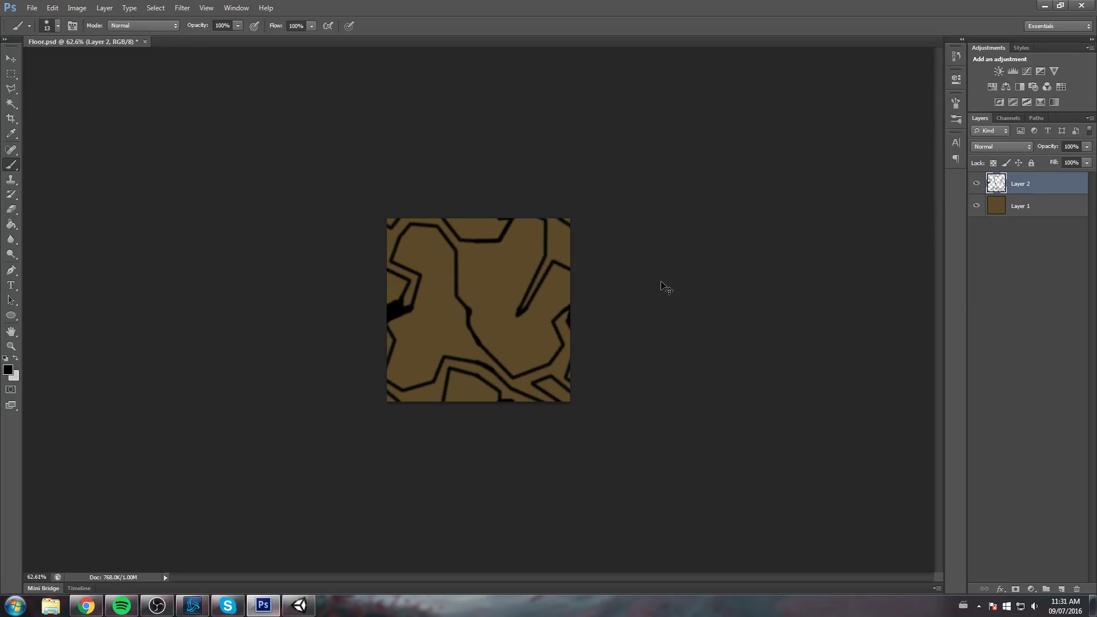
key("ctrl+f")
key("ctrl+f")
scroll(490, 240, "up", 5)
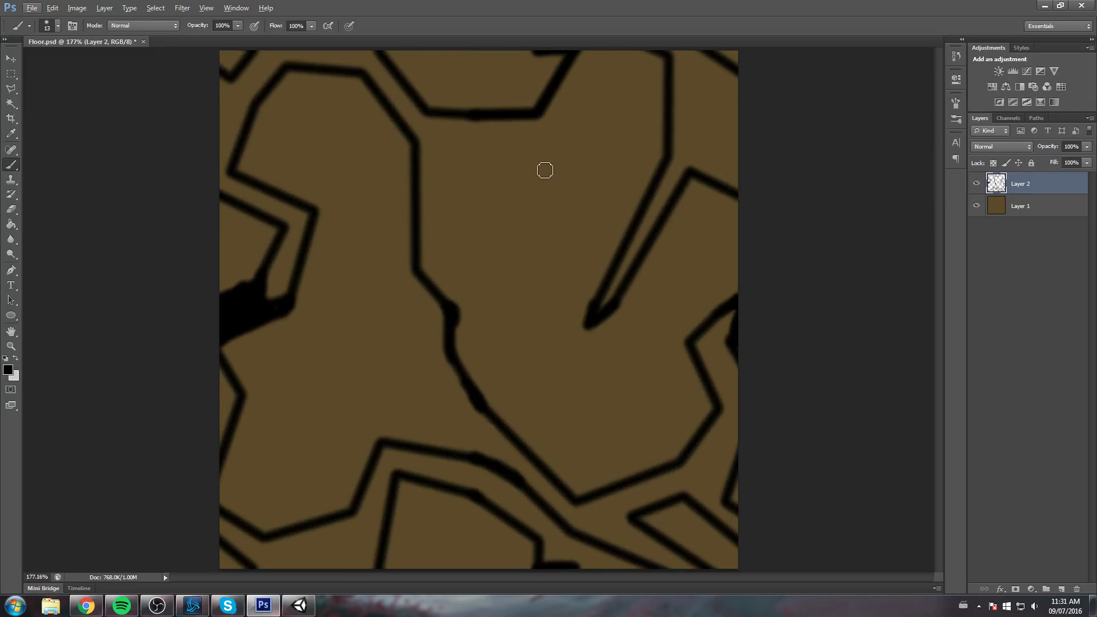
key("ctrl+f")
scroll(595, 250, "down", 3)
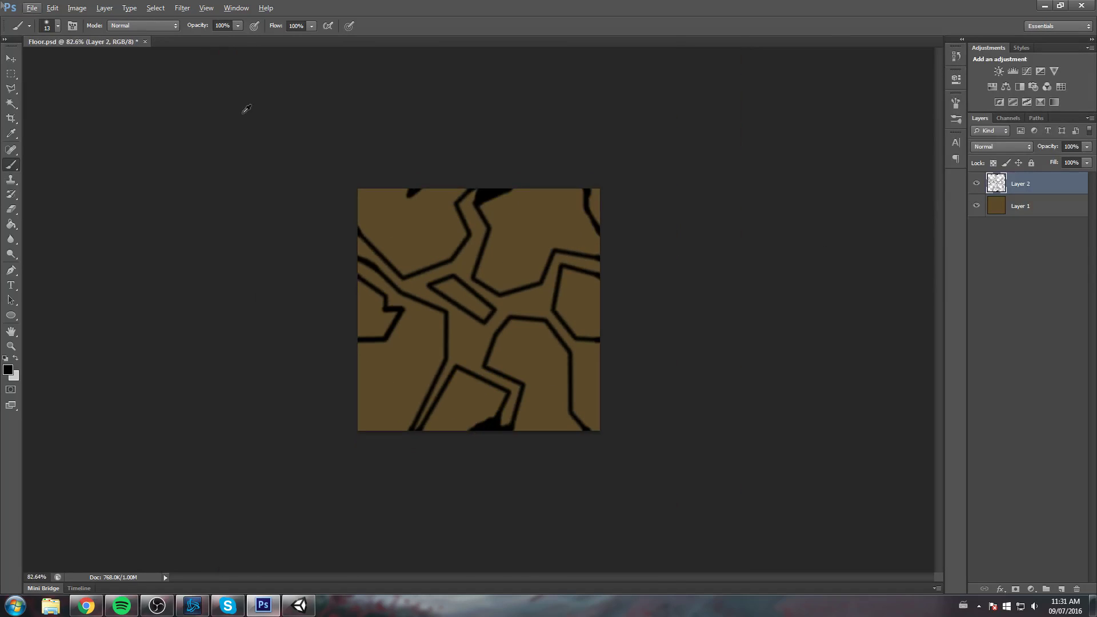
Step: Save the texture as a PNG named Floor in the Artwork folder's Seamless subfolder, replacing the existing file
left_click(32, 8)
left_click(51, 145)
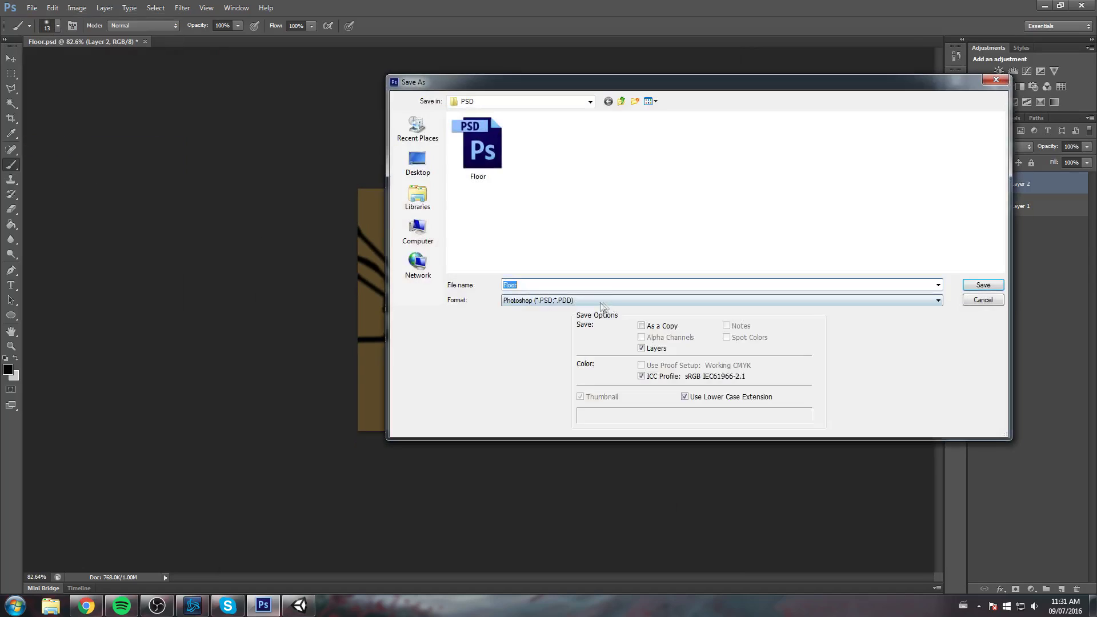
left_click(549, 300)
left_click(552, 429)
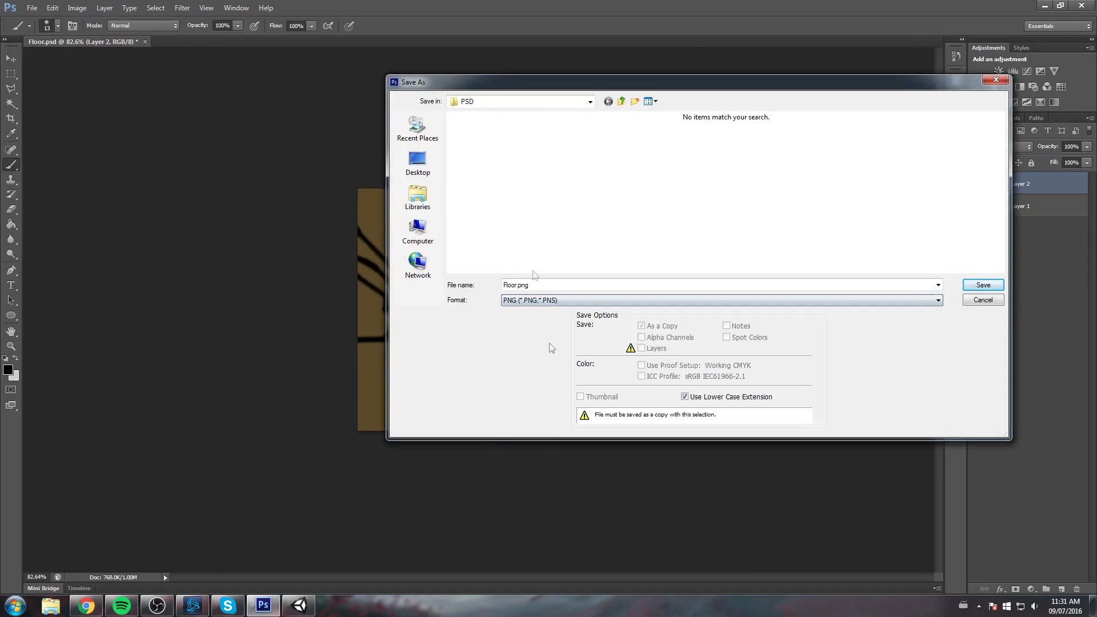
left_click(590, 102)
left_click(509, 227)
left_click(510, 136)
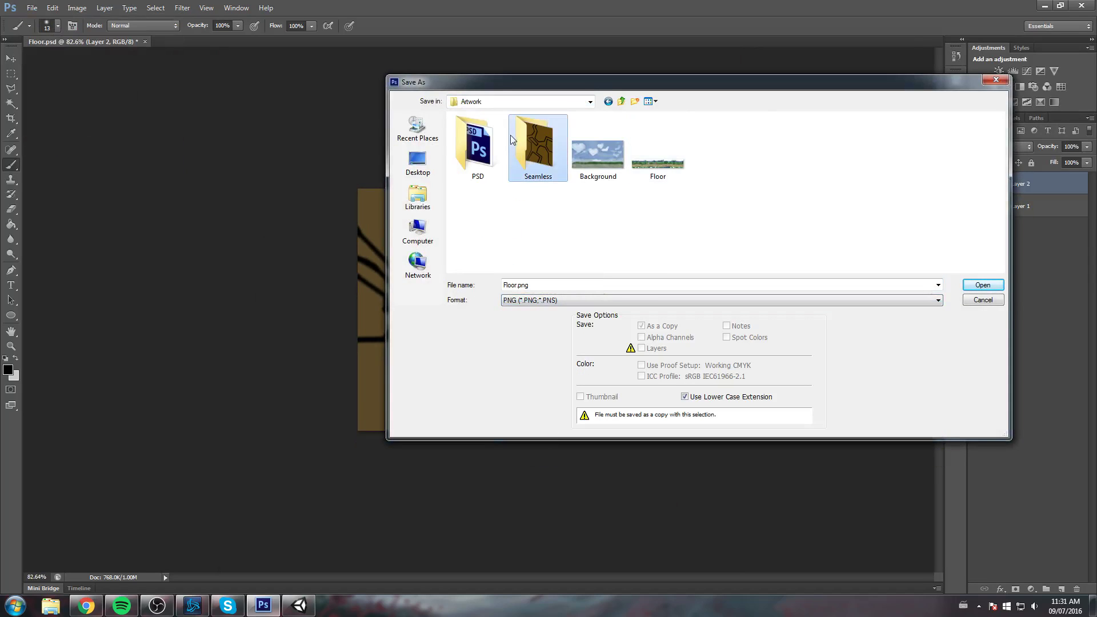
double_click(510, 138)
left_click(982, 285)
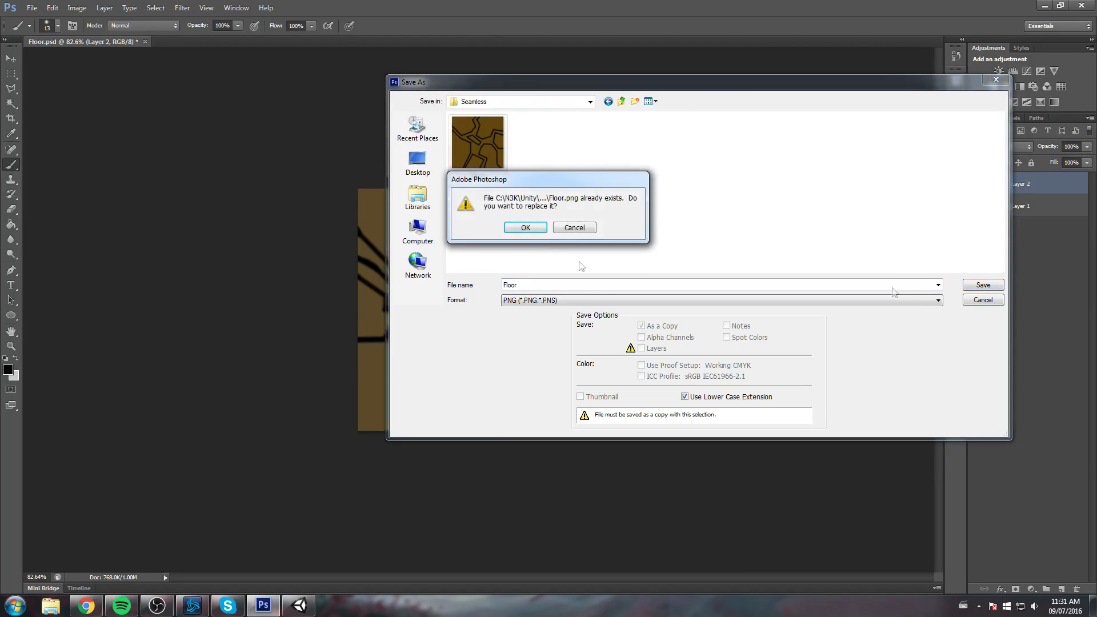
left_click(525, 228)
key("Return")
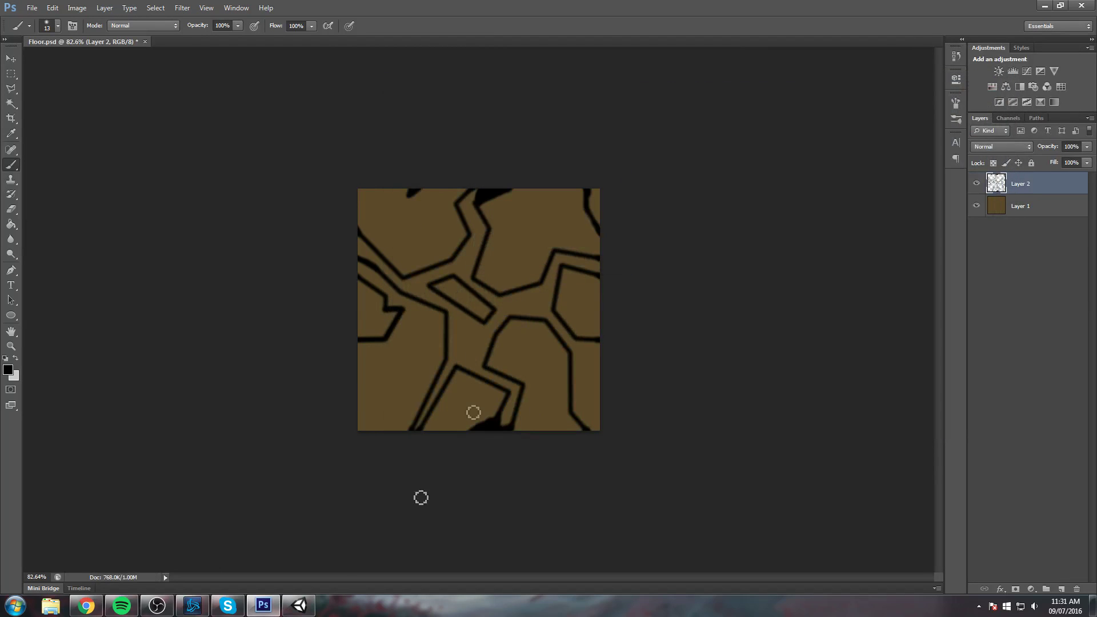
Step: Switch to Unity and examine the updated floor texture across the terrain from farther away
left_click(299, 606)
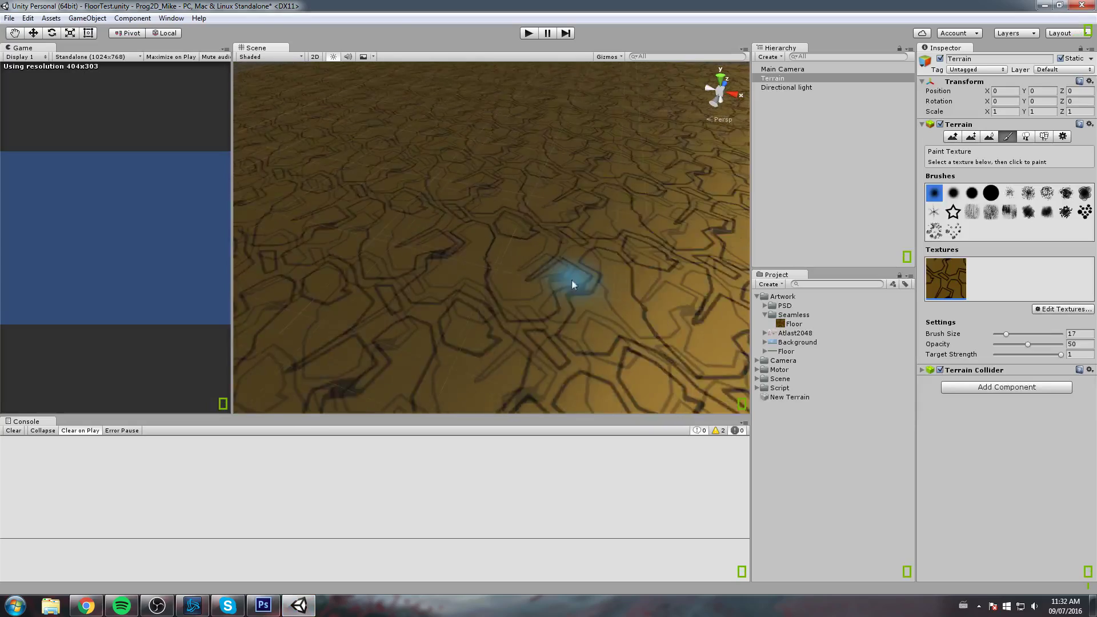
scroll(571, 280, "down", 5)
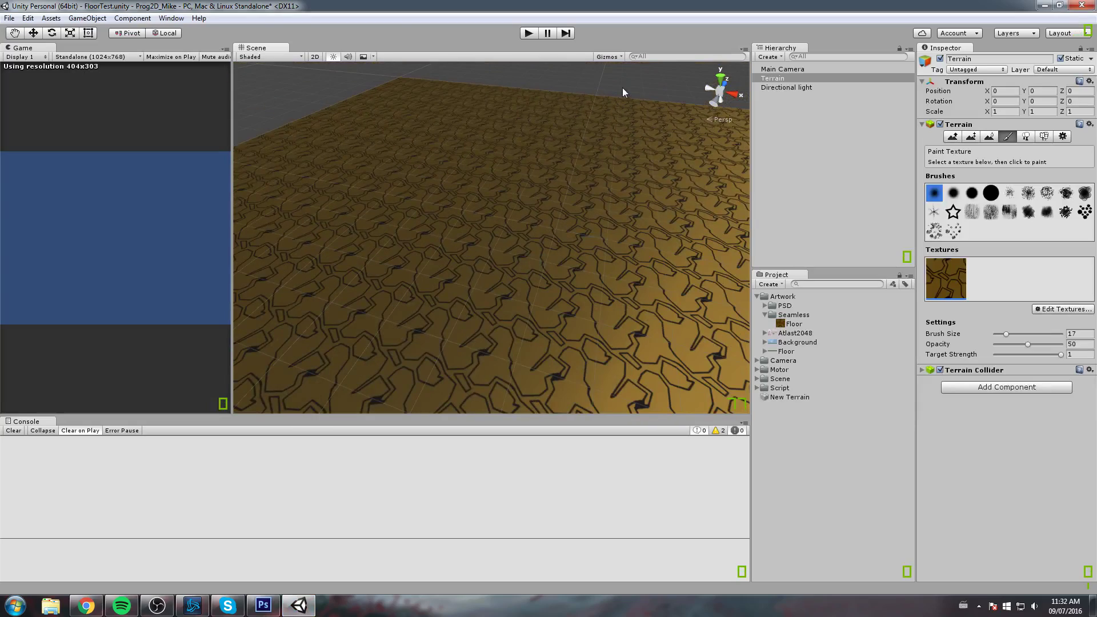
Step: Examine the tiled floor texture on the terrain from near, far and different angles for visible seams
scroll(561, 235, "up", 8)
left_click_drag(495, 285, 572, 244)
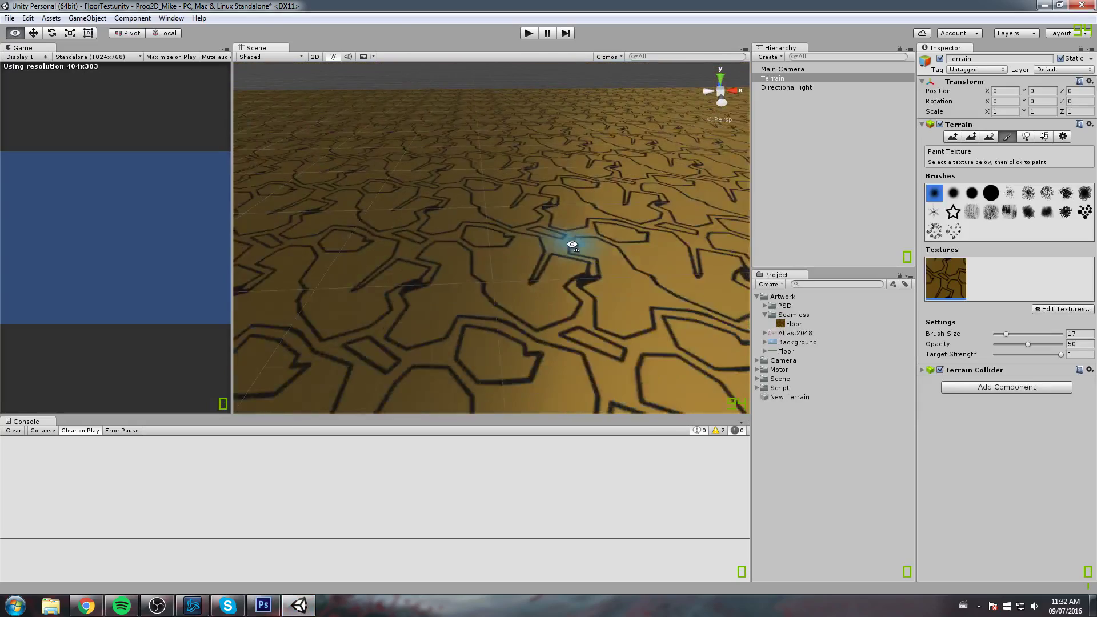
scroll(572, 245, "down", 6)
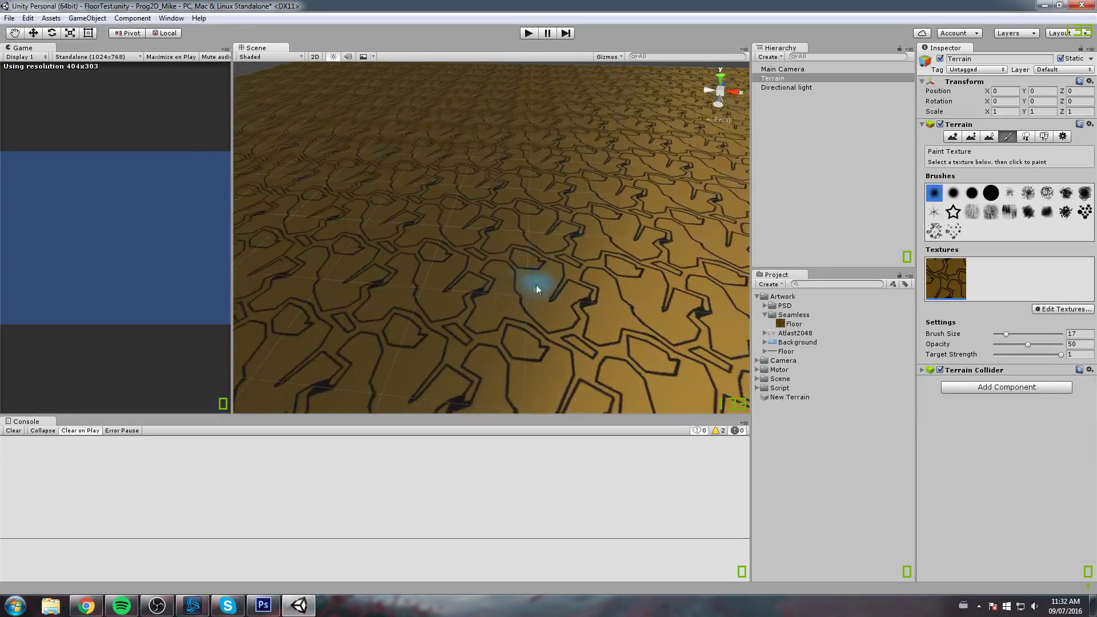
scroll(536, 285, "up", 5)
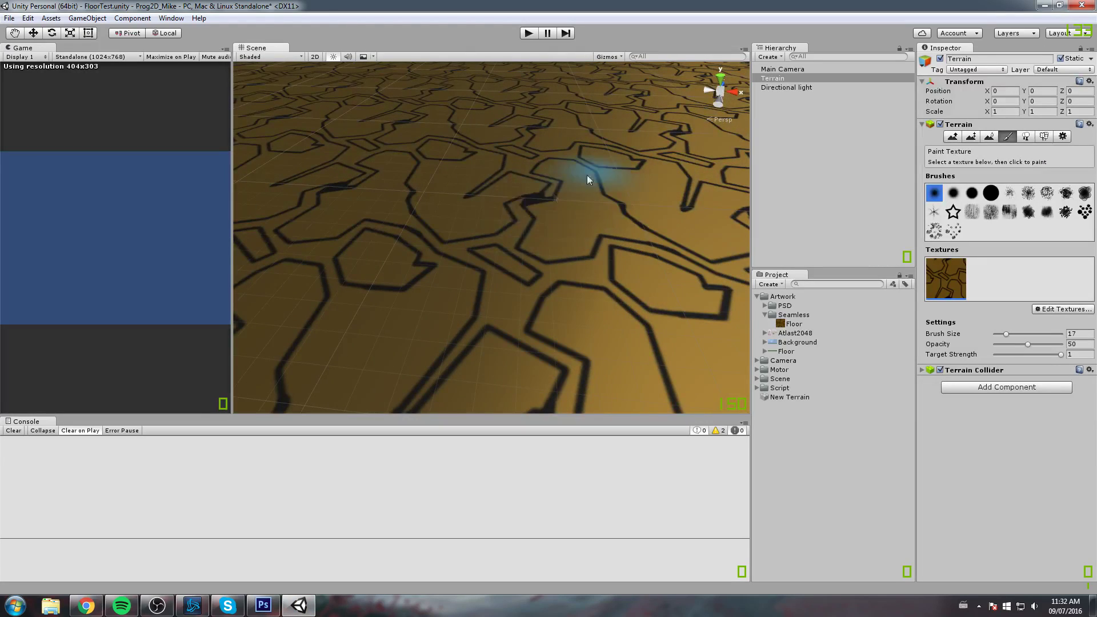
scroll(537, 220, "up", 4)
scroll(491, 243, "down", 6)
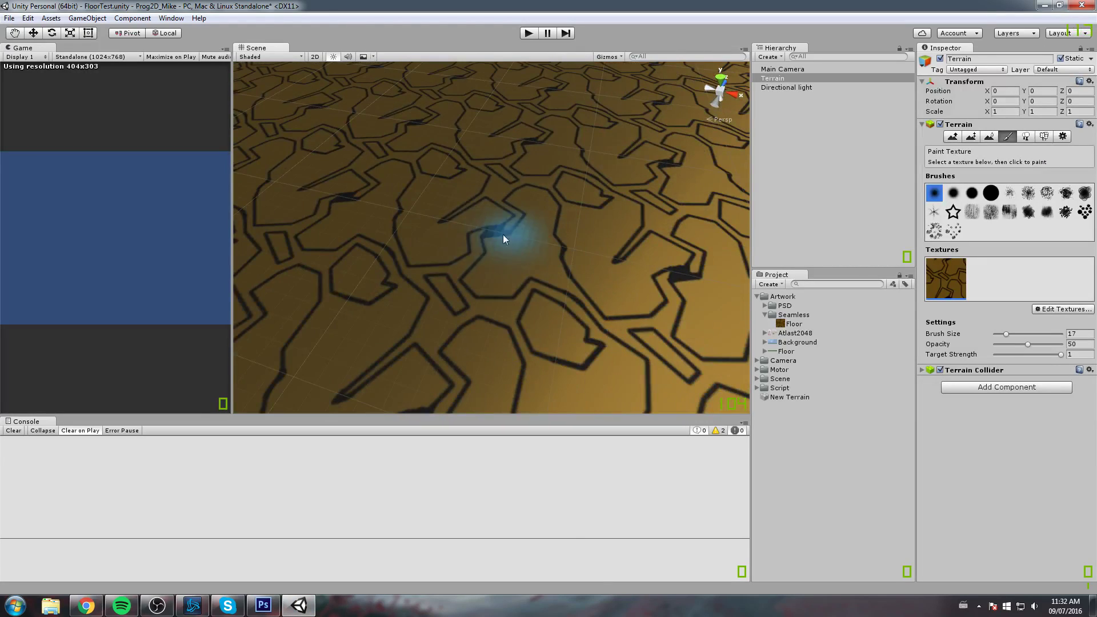
scroll(544, 168, "down", 8)
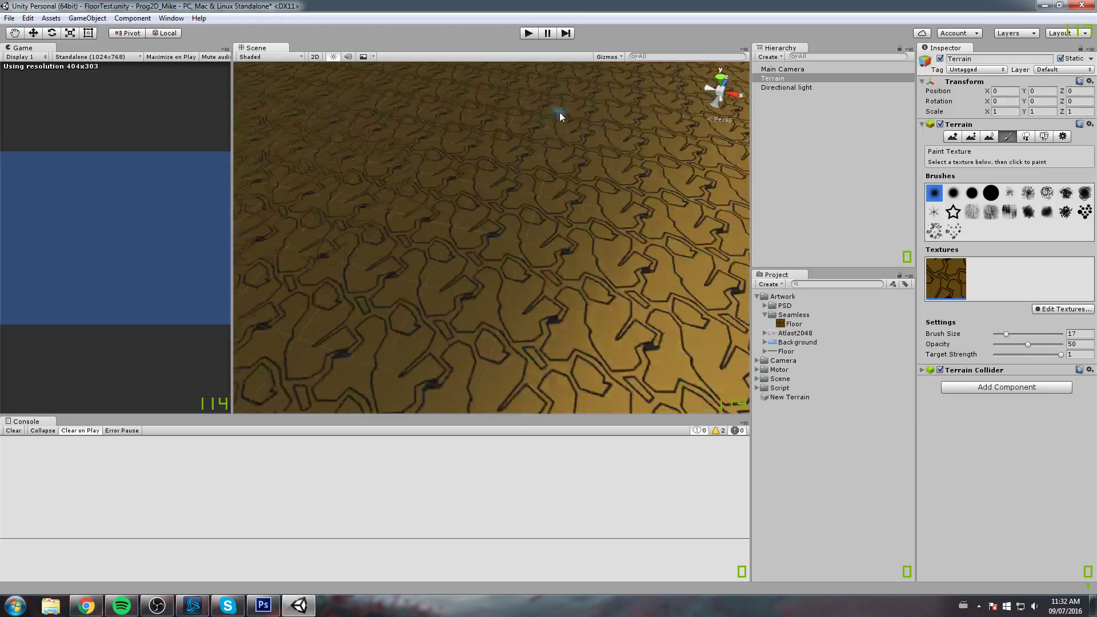
scroll(490, 255, "up", 10)
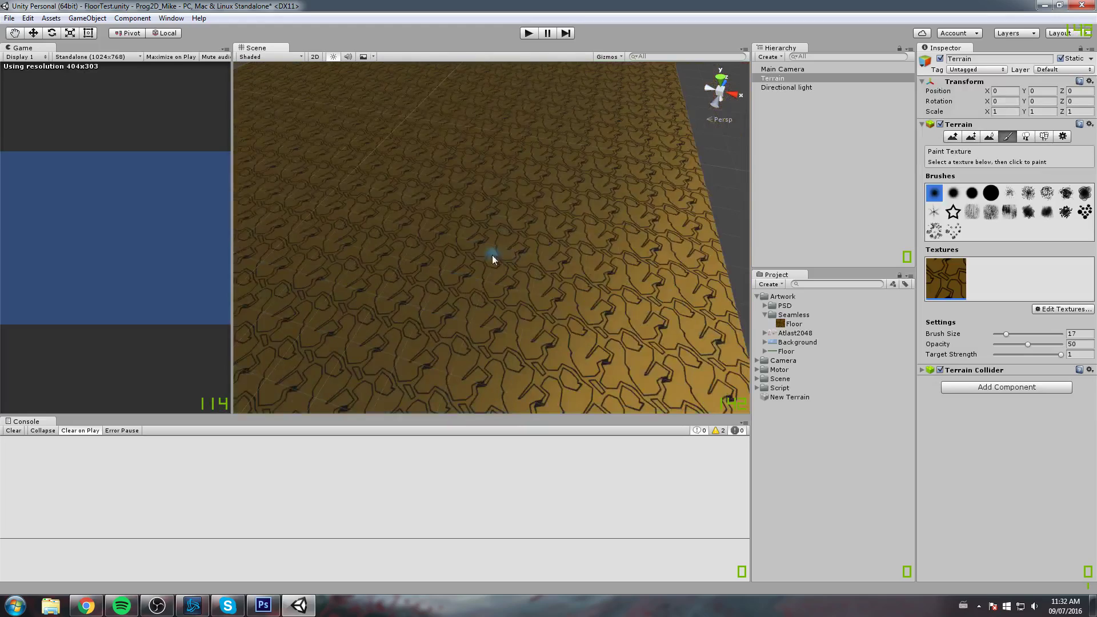
scroll(505, 318, "down", 8)
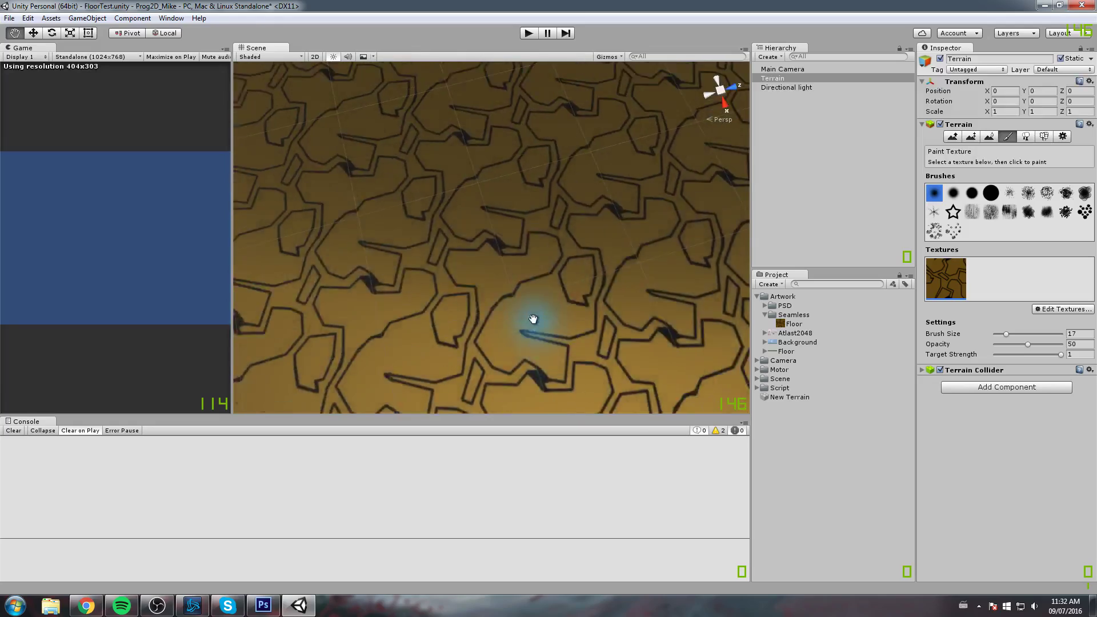
scroll(566, 262, "down", 5)
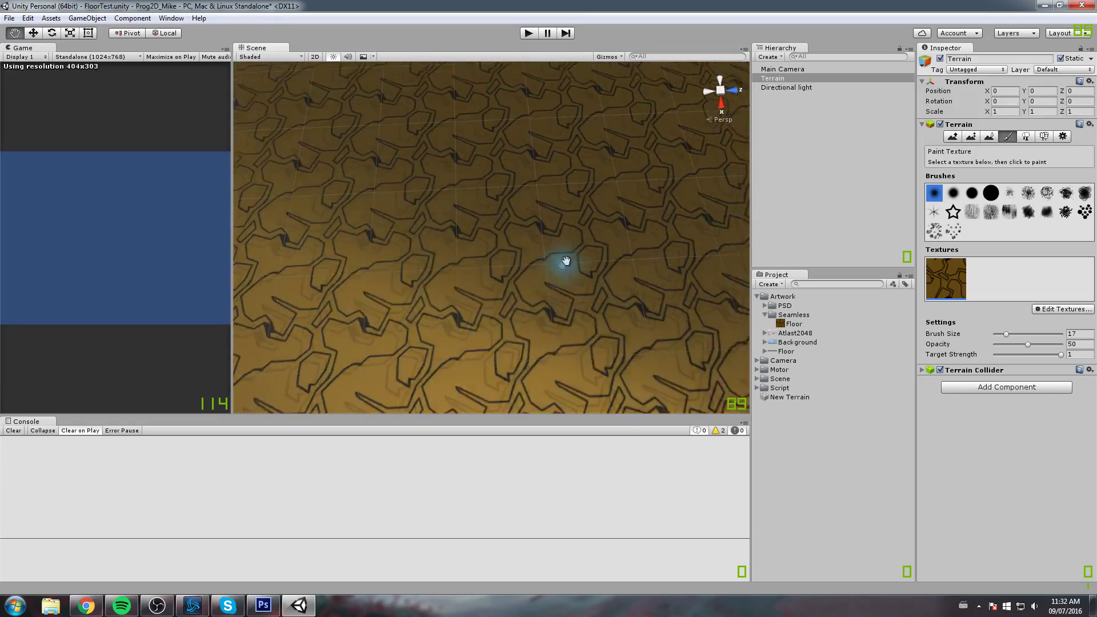
left_click_drag(515, 298, 529, 266)
Step: Import the Toon_Lava texture from the file explorer into the project's Seamless folder and select the terrain
left_click(53, 610)
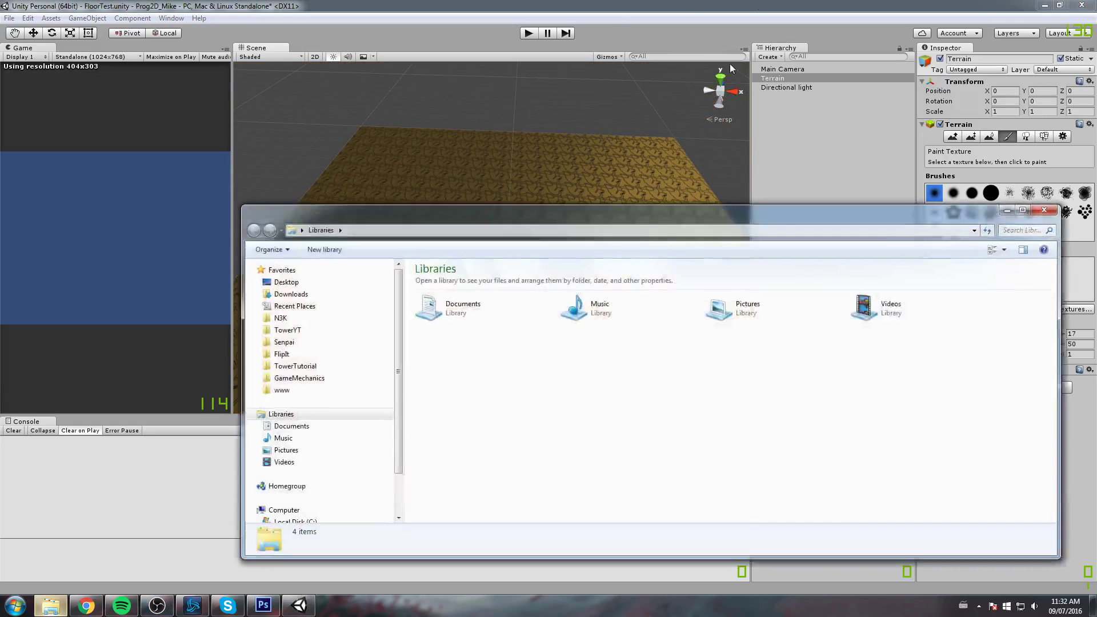
left_click_drag(683, 218, 680, 0)
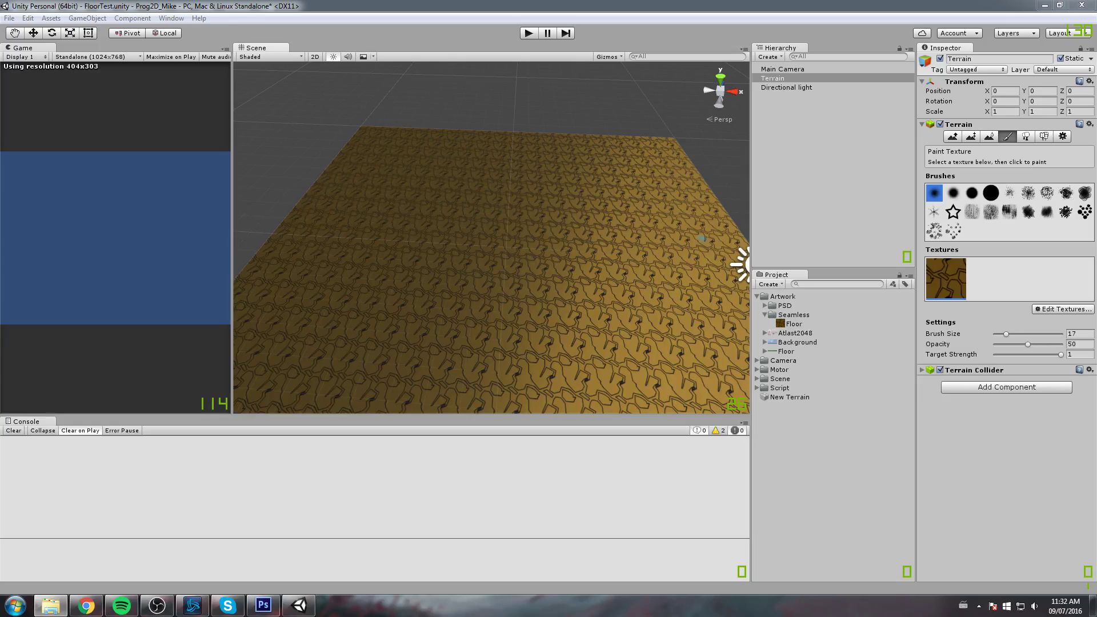
left_click_drag(680, 0, 839, 425)
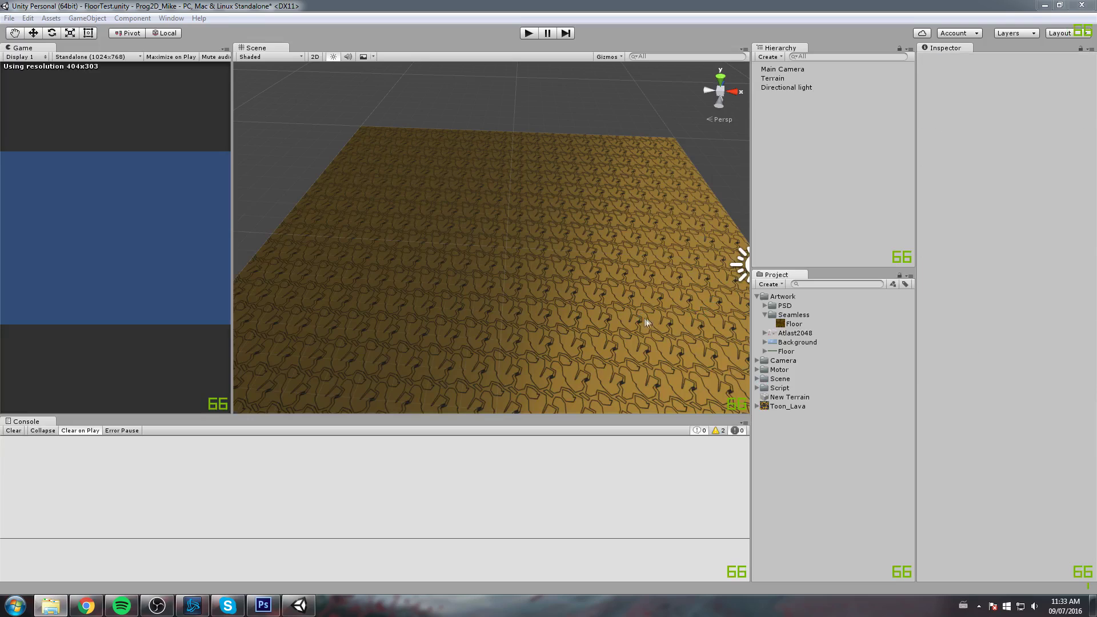
left_click_drag(661, 322, 656, 291)
scroll(656, 292, "up", 4)
left_click_drag(799, 406, 811, 318)
left_click(655, 278)
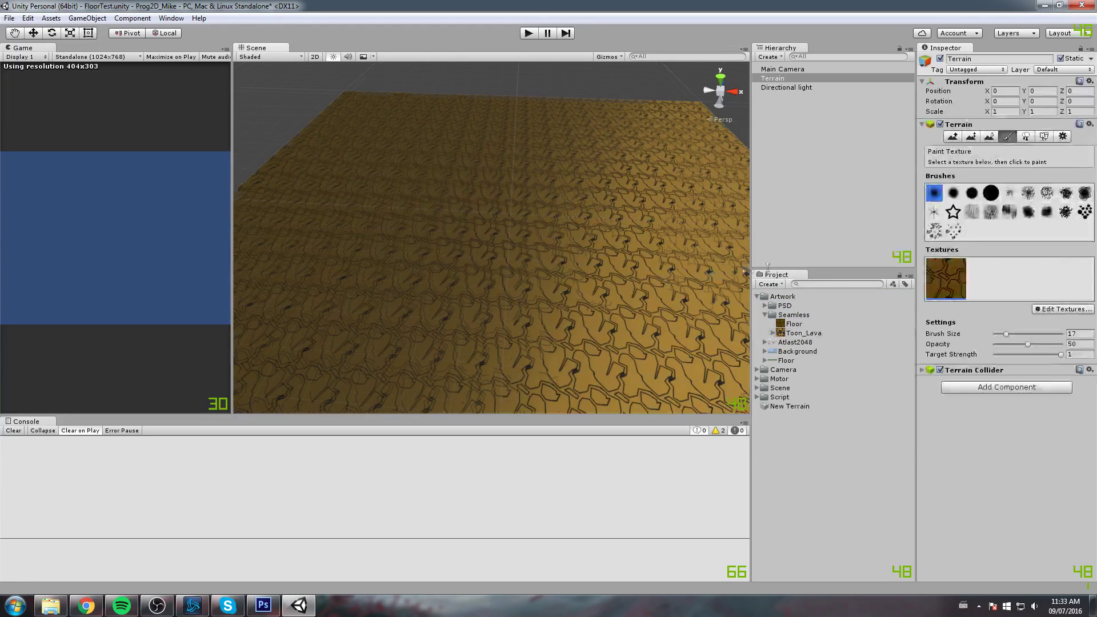
left_click(1060, 307)
left_click(1041, 325)
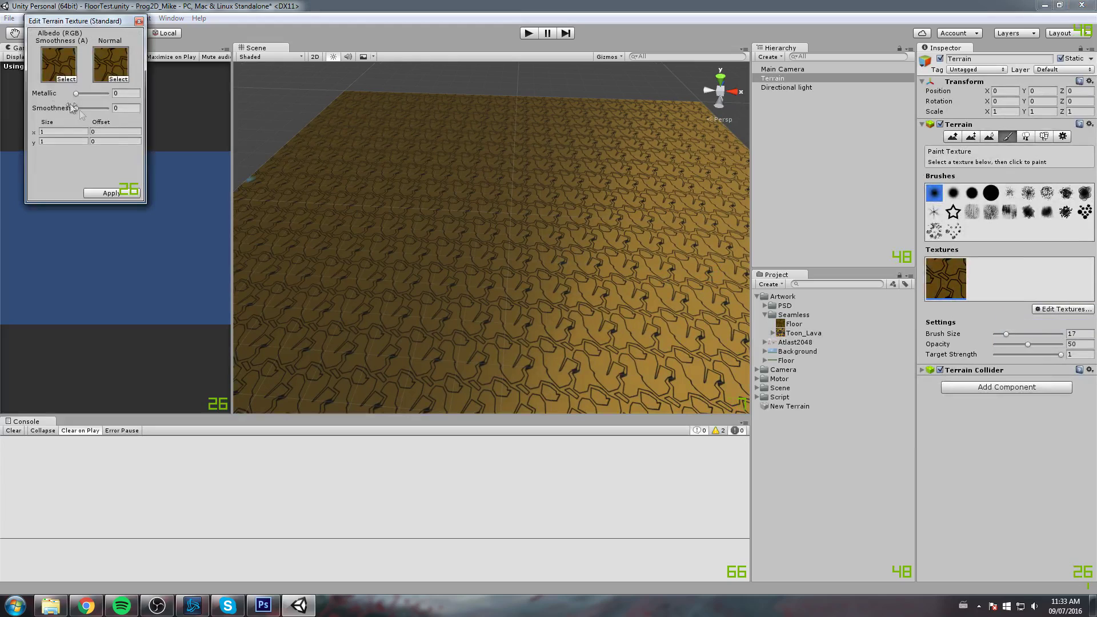
left_click(139, 22)
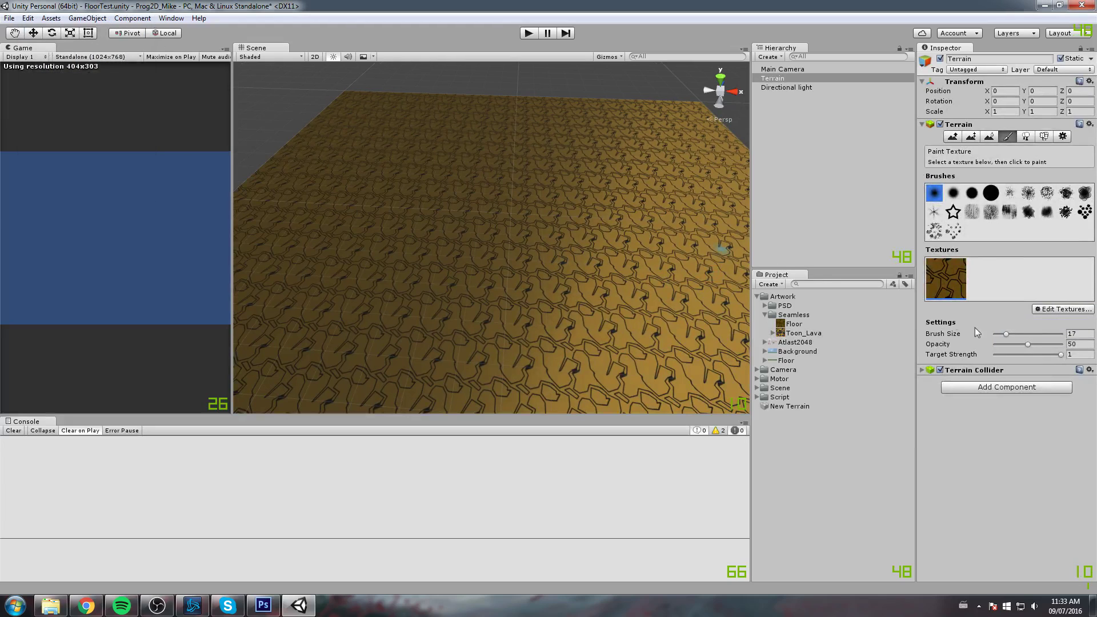
Step: Add Toon_Lava as a second terrain texture with a tile size of 1 by 1
left_click(1050, 310)
left_click(1053, 316)
left_click(66, 79)
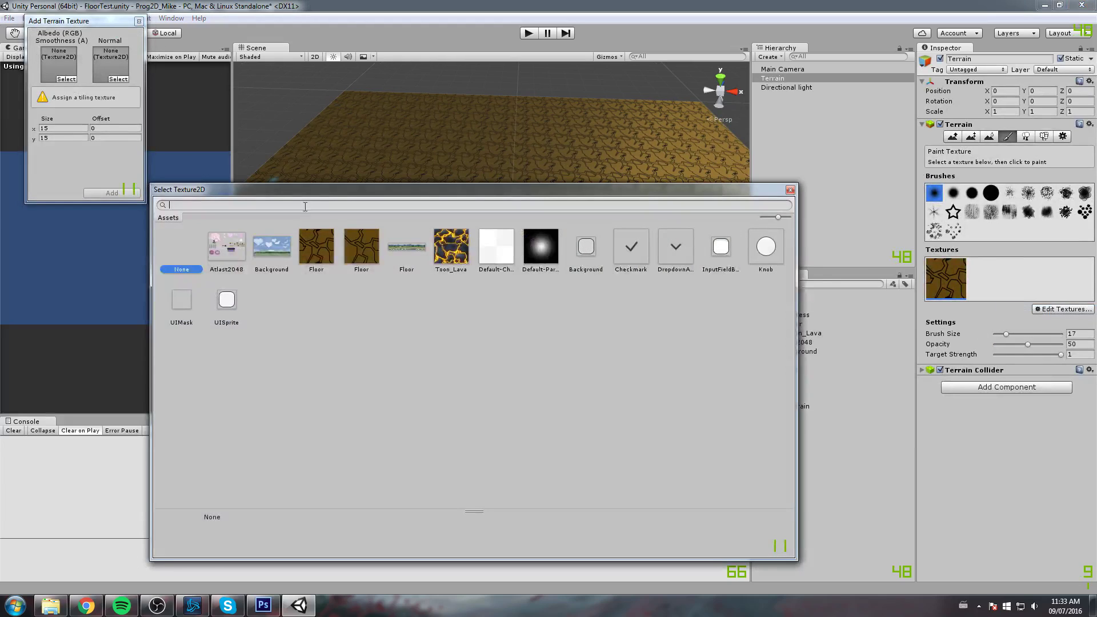
left_click(454, 248)
left_click(791, 190)
left_click(118, 80)
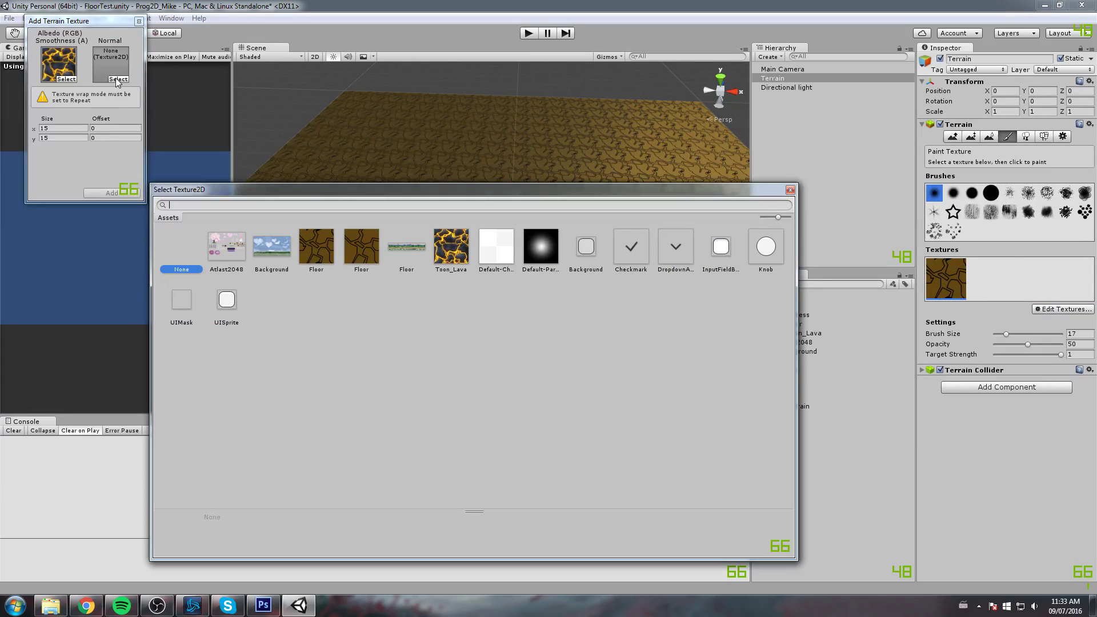
left_click(449, 235)
left_click(790, 188)
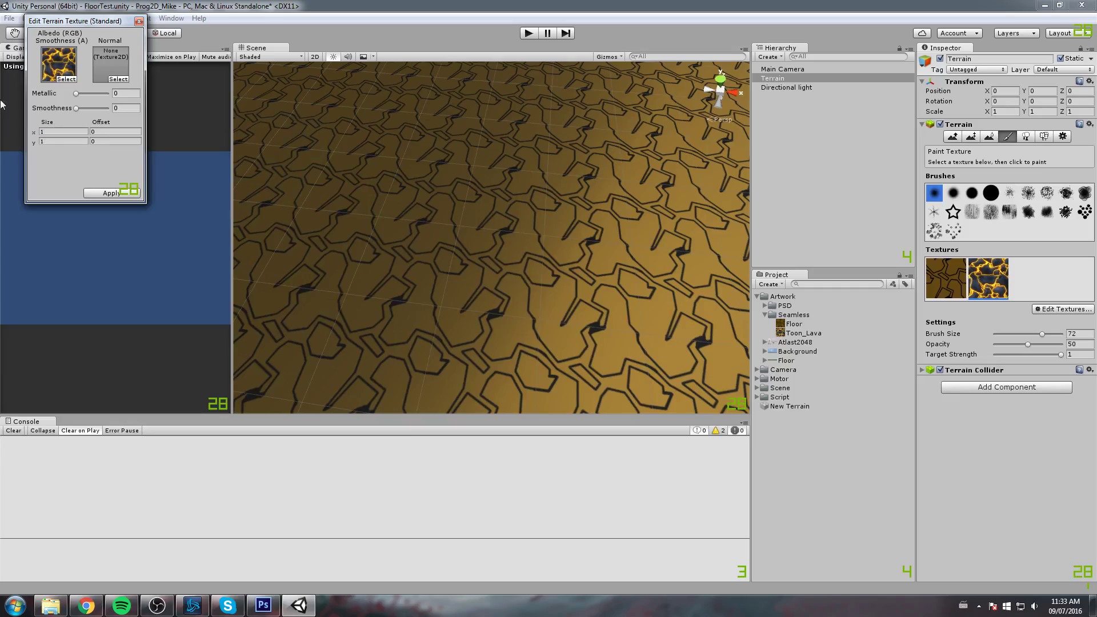
Step: Paint a first spot of Toon_Lava on the terrain with brush size 72 and inspect it up close
left_click_drag(475, 252, 465, 266)
scroll(462, 129, "up", 3)
scroll(466, 135, "up", 5)
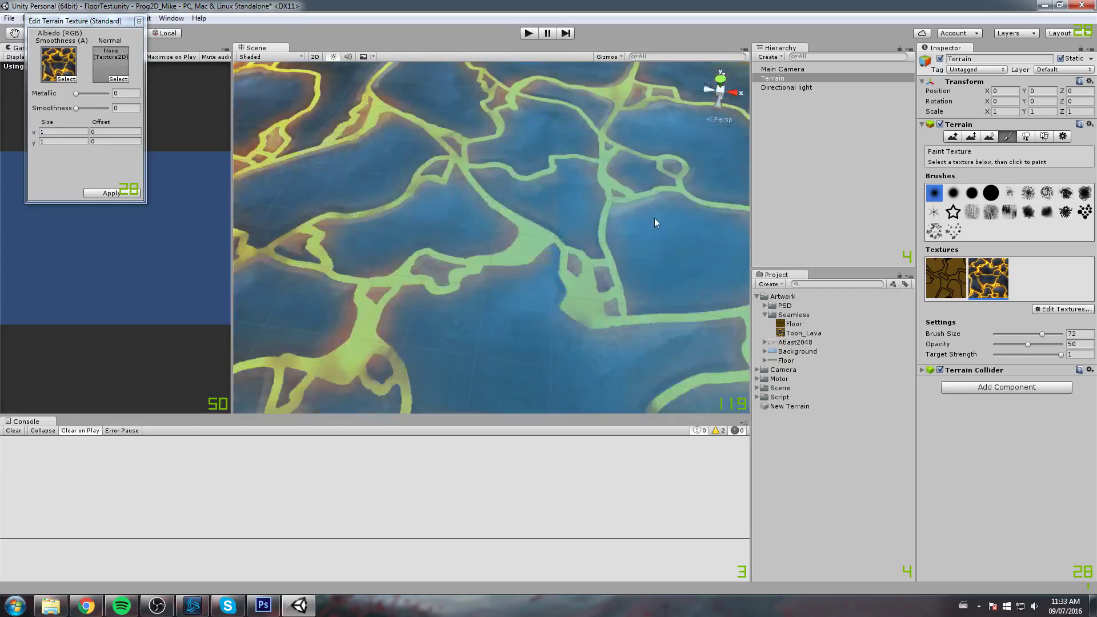
scroll(654, 220, "down", 10)
scroll(480, 260, "down", 2)
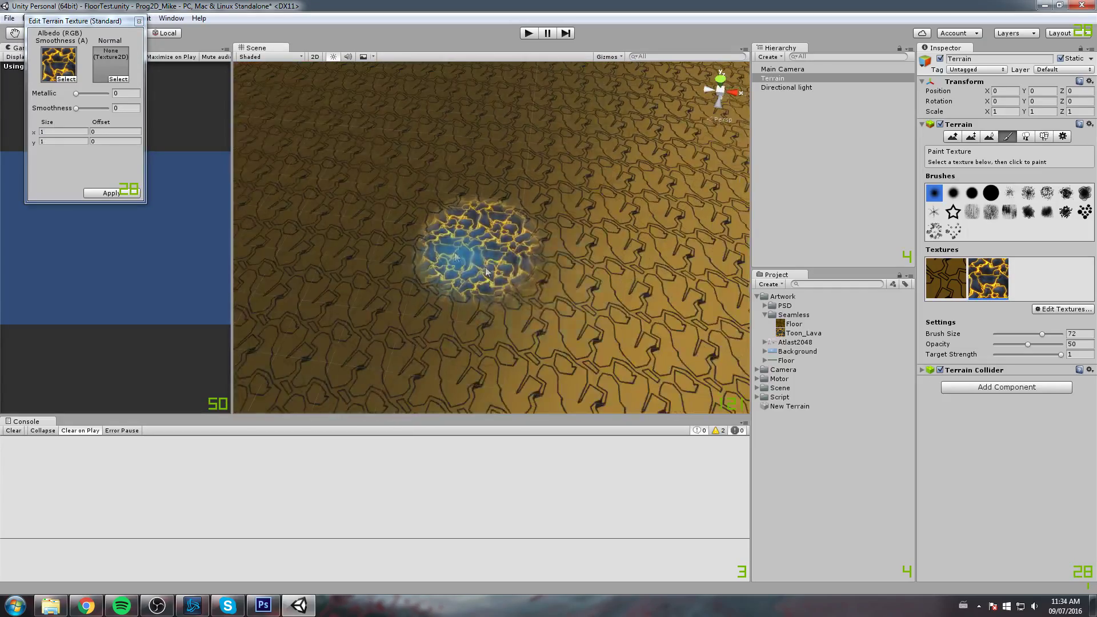
scroll(443, 256, "up", 2)
scroll(486, 254, "down", 3)
Step: Extend the Toon_Lava spot into a large patch across the terrain
mouse_move(532, 252)
left_mouse_down()
mouse_move(435, 269)
mouse_move(527, 246)
mouse_move(710, 232)
mouse_move(601, 362)
mouse_move(417, 348)
mouse_move(532, 303)
mouse_move(581, 336)
mouse_move(632, 321)
mouse_move(621, 298)
left_mouse_up()
scroll(527, 319, "down", 3)
scroll(571, 324, "up", 3)
scroll(439, 195, "down", 5)
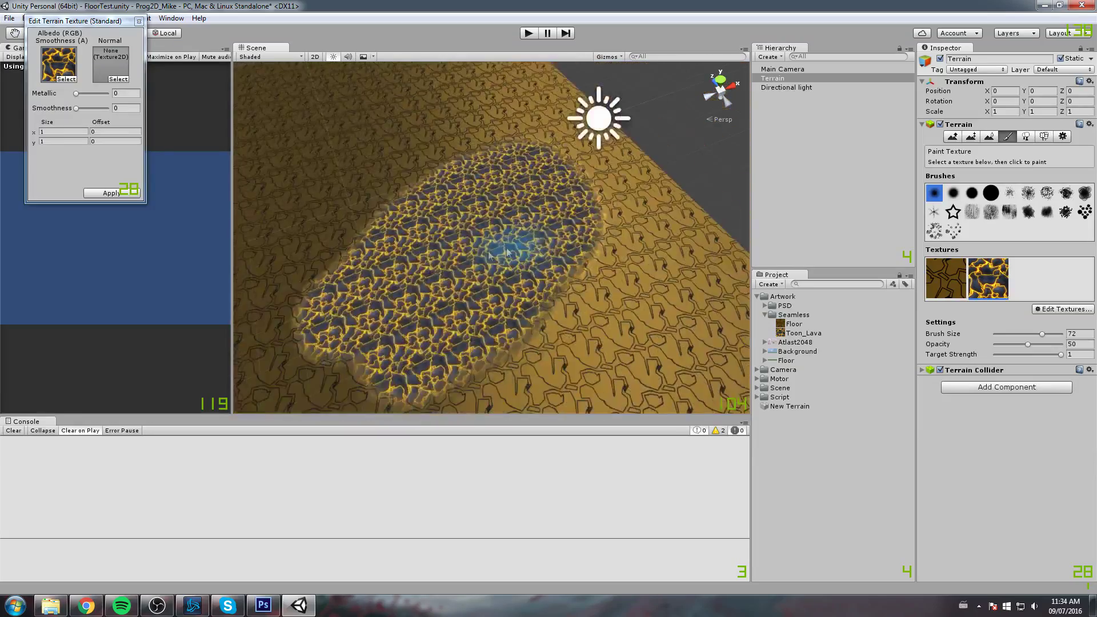
mouse_move(509, 250)
left_mouse_down()
mouse_move(473, 248)
mouse_move(457, 278)
mouse_move(499, 257)
mouse_move(512, 267)
mouse_move(472, 303)
left_mouse_up()
scroll(492, 265, "up", 2)
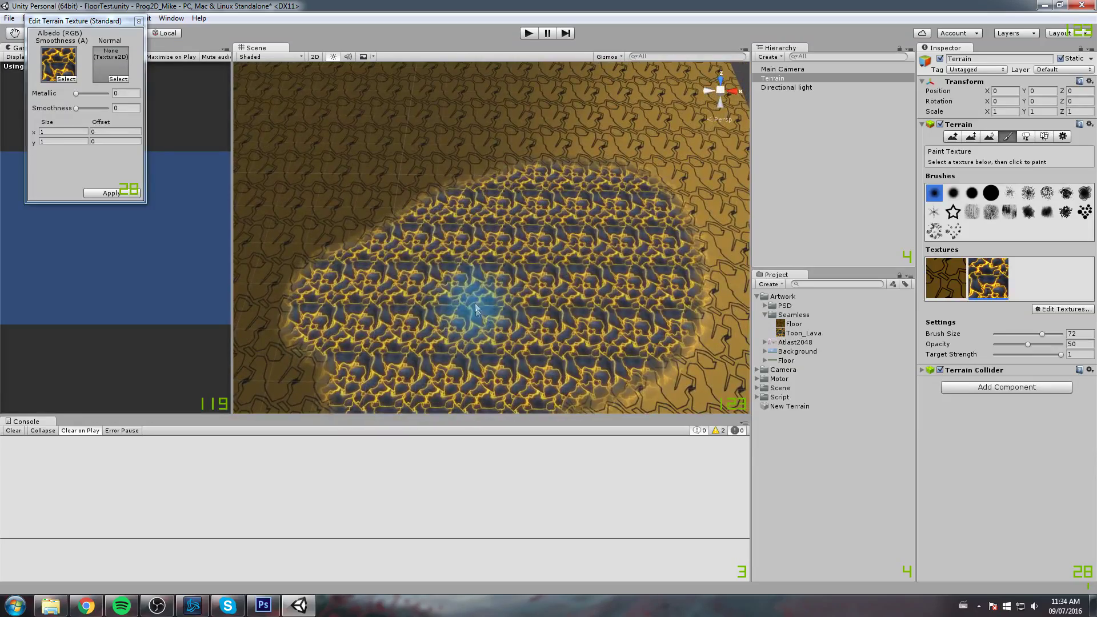
mouse_move(419, 274)
left_mouse_down()
mouse_move(563, 188)
mouse_move(510, 196)
mouse_move(500, 174)
mouse_move(422, 141)
mouse_move(505, 155)
mouse_move(307, 262)
mouse_move(284, 339)
mouse_move(482, 313)
left_mouse_up()
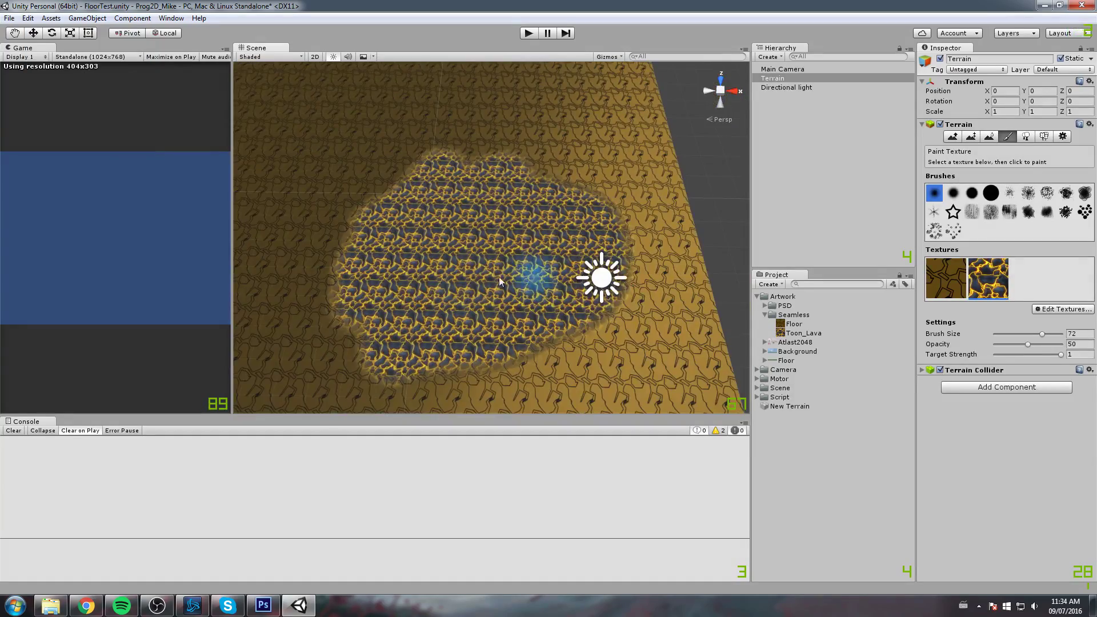
Step: Examine how the lava texture tiles across the painted patch compared with the surrounding floor texture at several distances
scroll(571, 277, "up", 3)
scroll(646, 275, "up", 1)
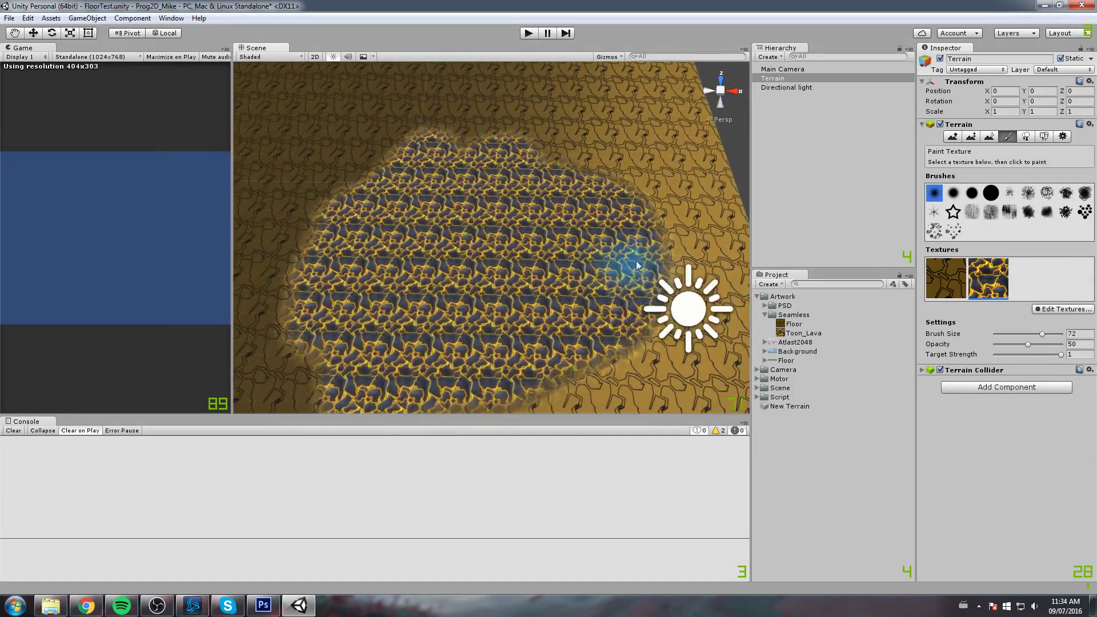
mouse_move(610, 331)
left_mouse_down()
mouse_move(522, 446)
mouse_move(618, 227)
mouse_move(572, 131)
mouse_move(583, 130)
left_mouse_up()
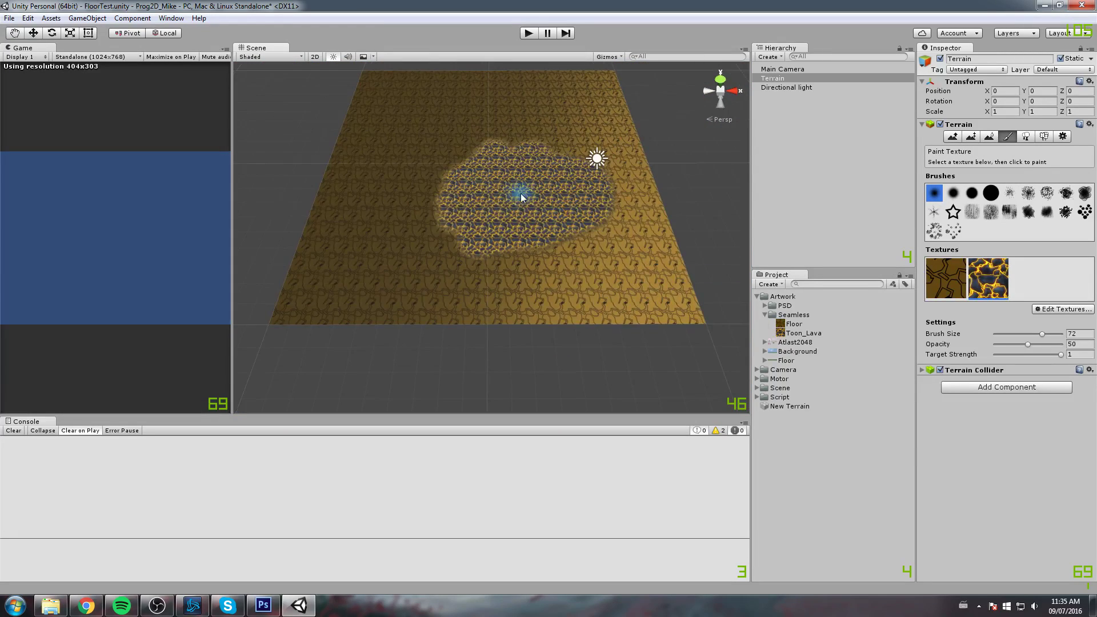
scroll(514, 235, "down", 3)
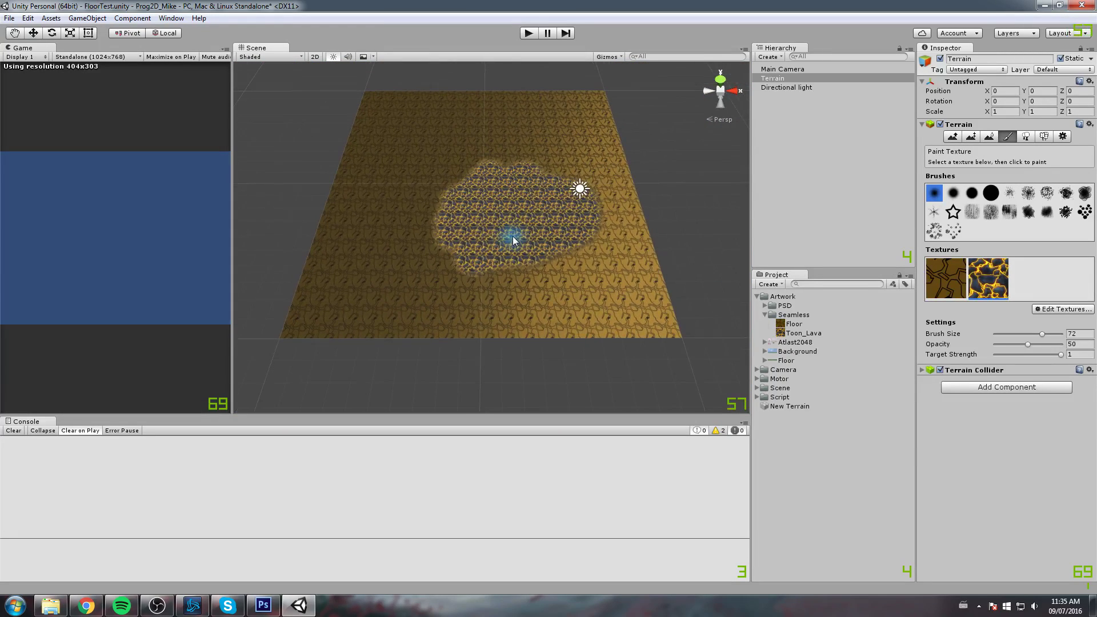
scroll(514, 237, "up", 5)
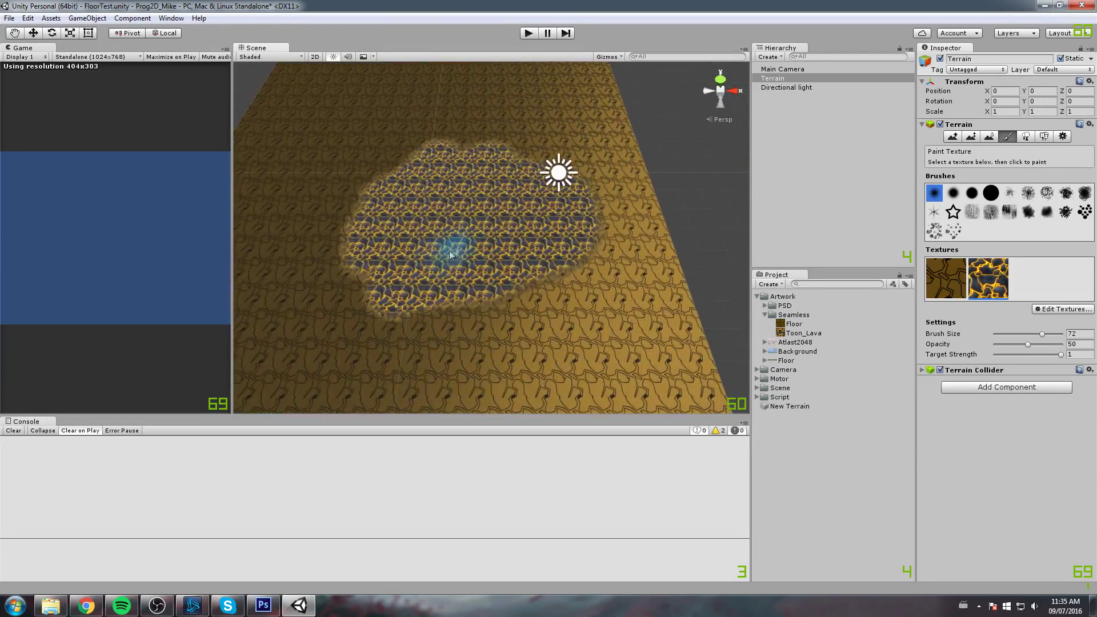
scroll(451, 255, "up", 5)
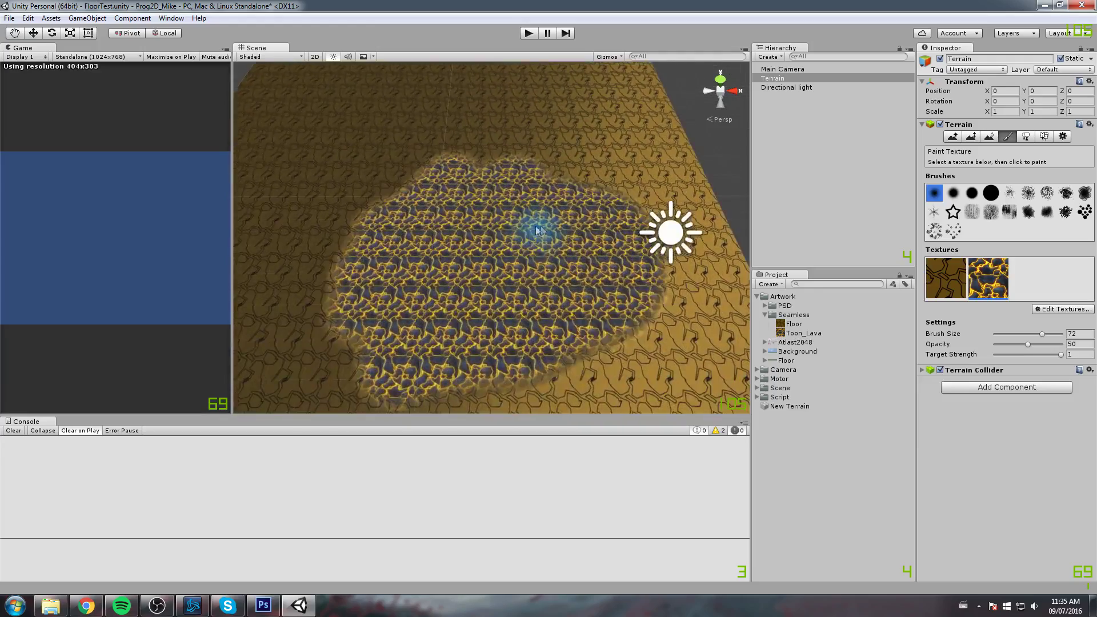
scroll(538, 230, "up", 5)
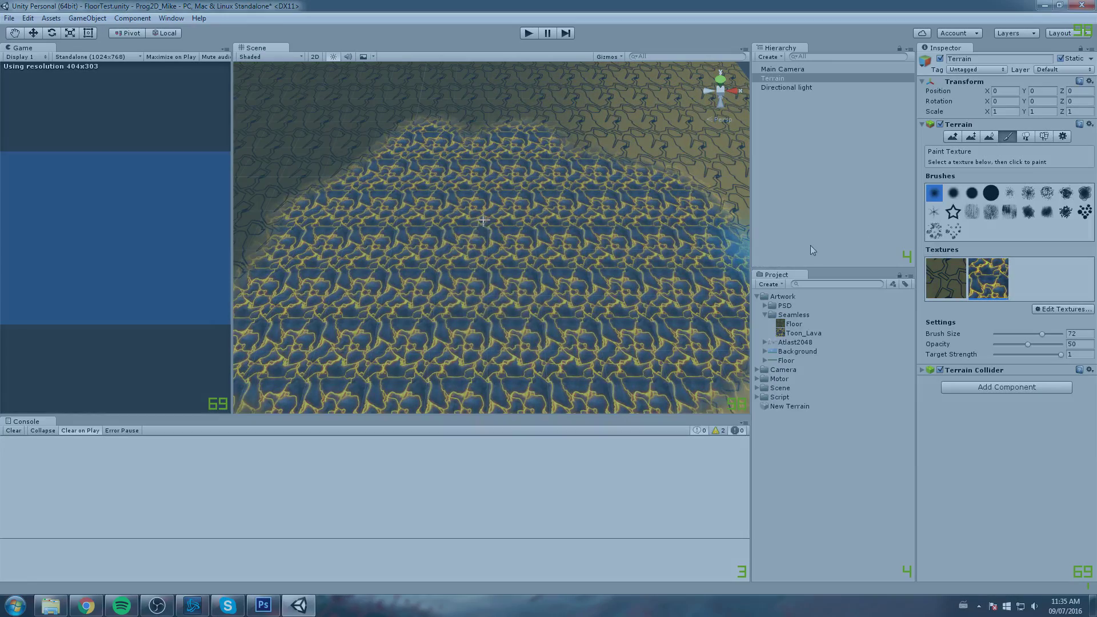
left_click_drag(484, 220, 541, 273)
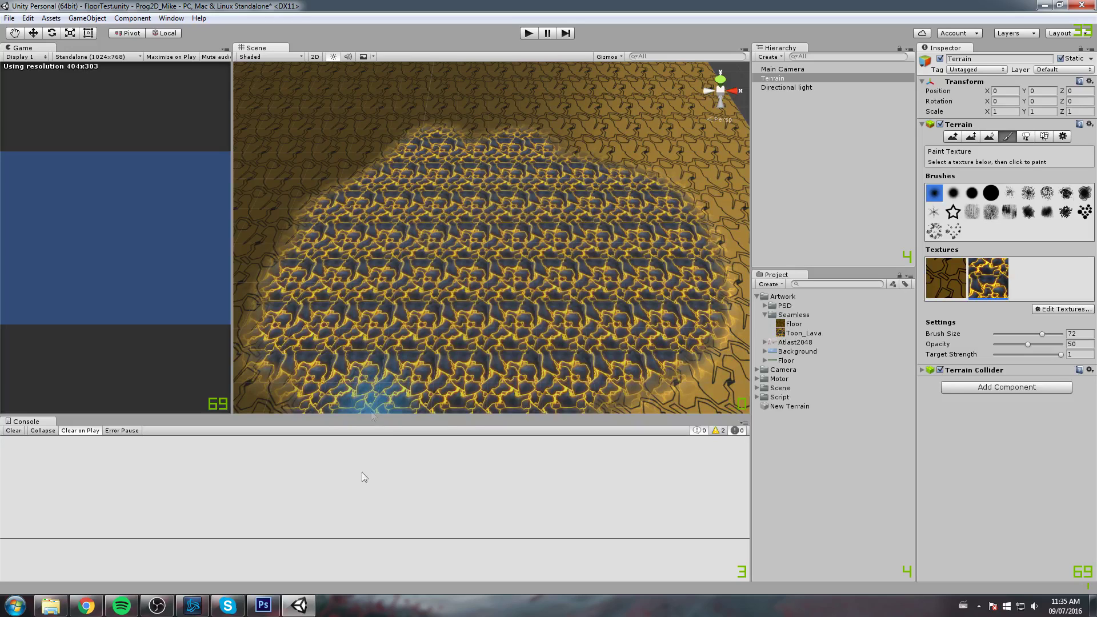
Step: Switch to Photoshop, reapply the last Offset filter to Layer 2 and undo the shift
left_click(263, 606)
left_click(181, 8)
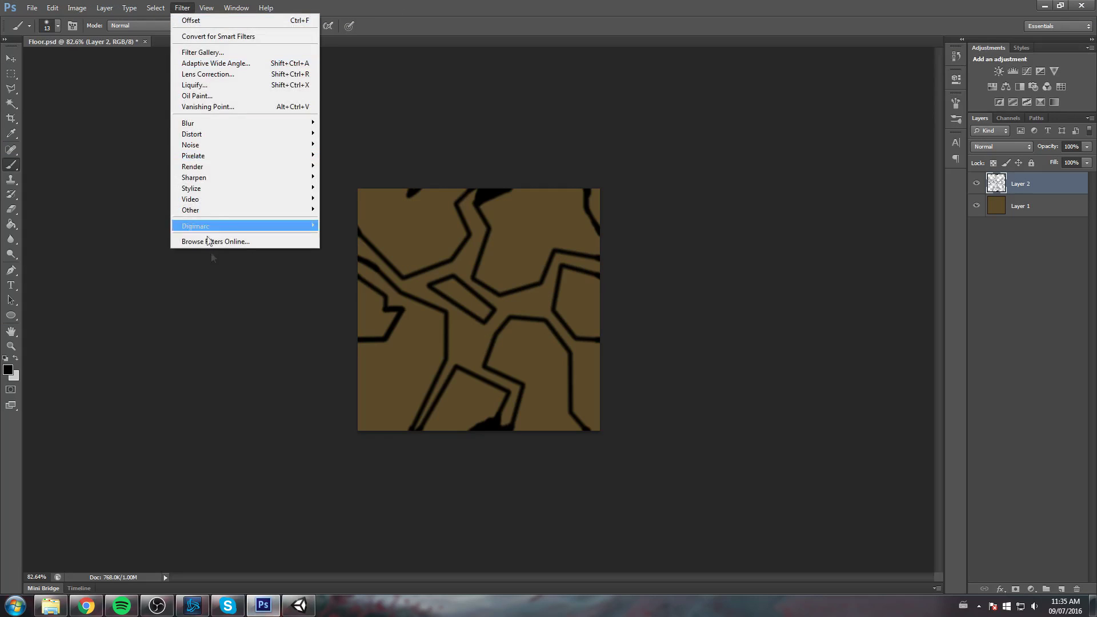
left_click(229, 18)
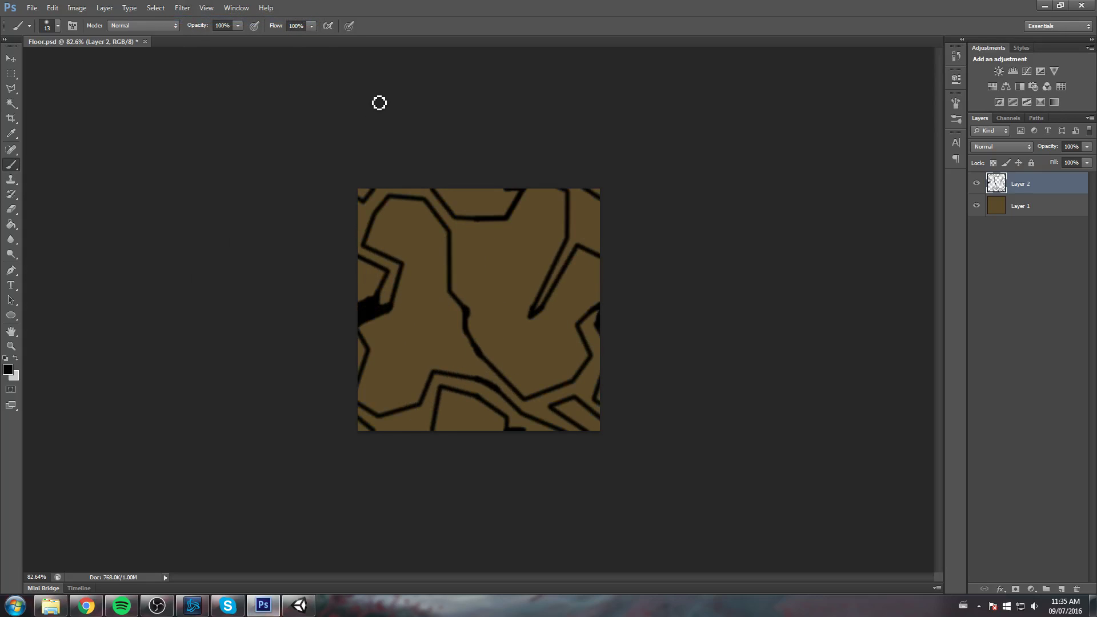
key("ctrl+z")
key("ctrl+z")
Step: Return to Unity and examine the painted lava patch on the terrain again
left_click(298, 605)
left_click_drag(572, 275, 500, 349)
scroll(500, 349, "down", 2)
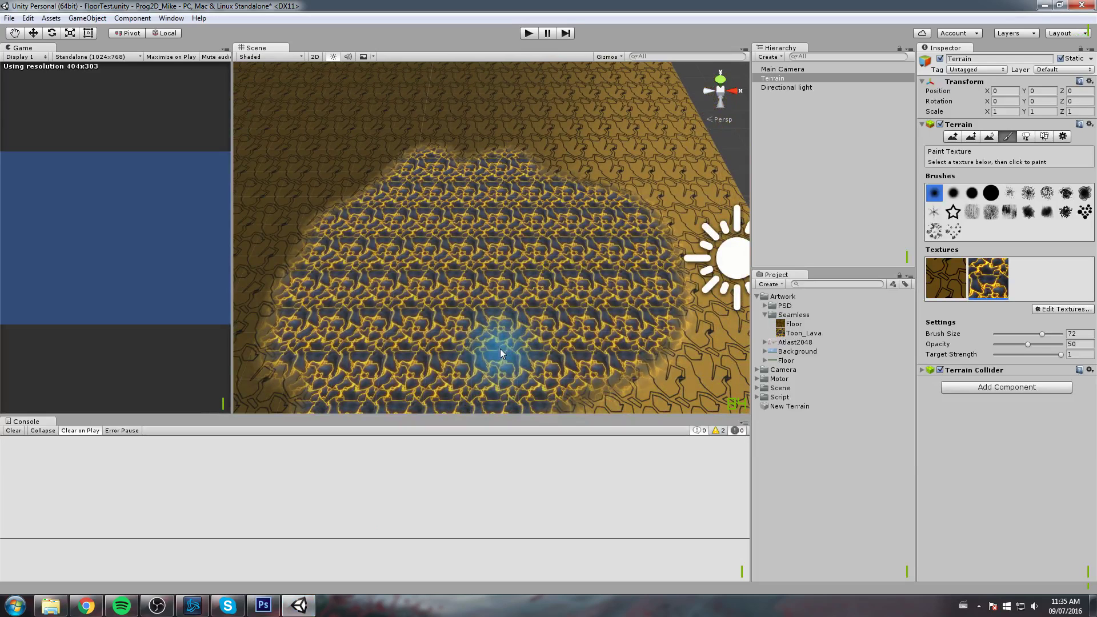
left_click_drag(491, 311, 503, 403)
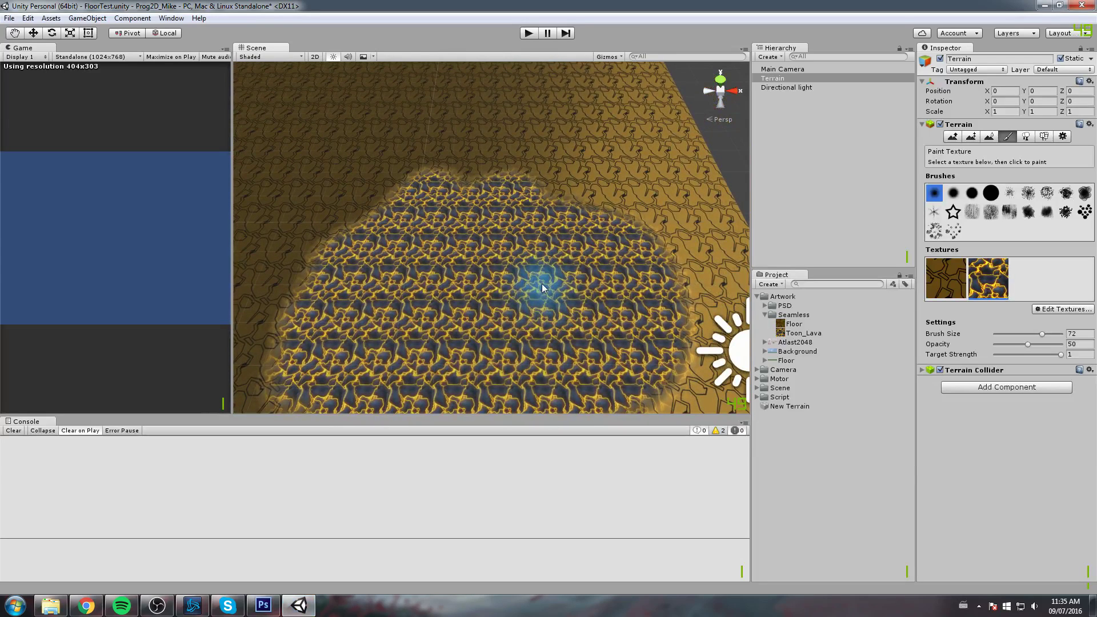